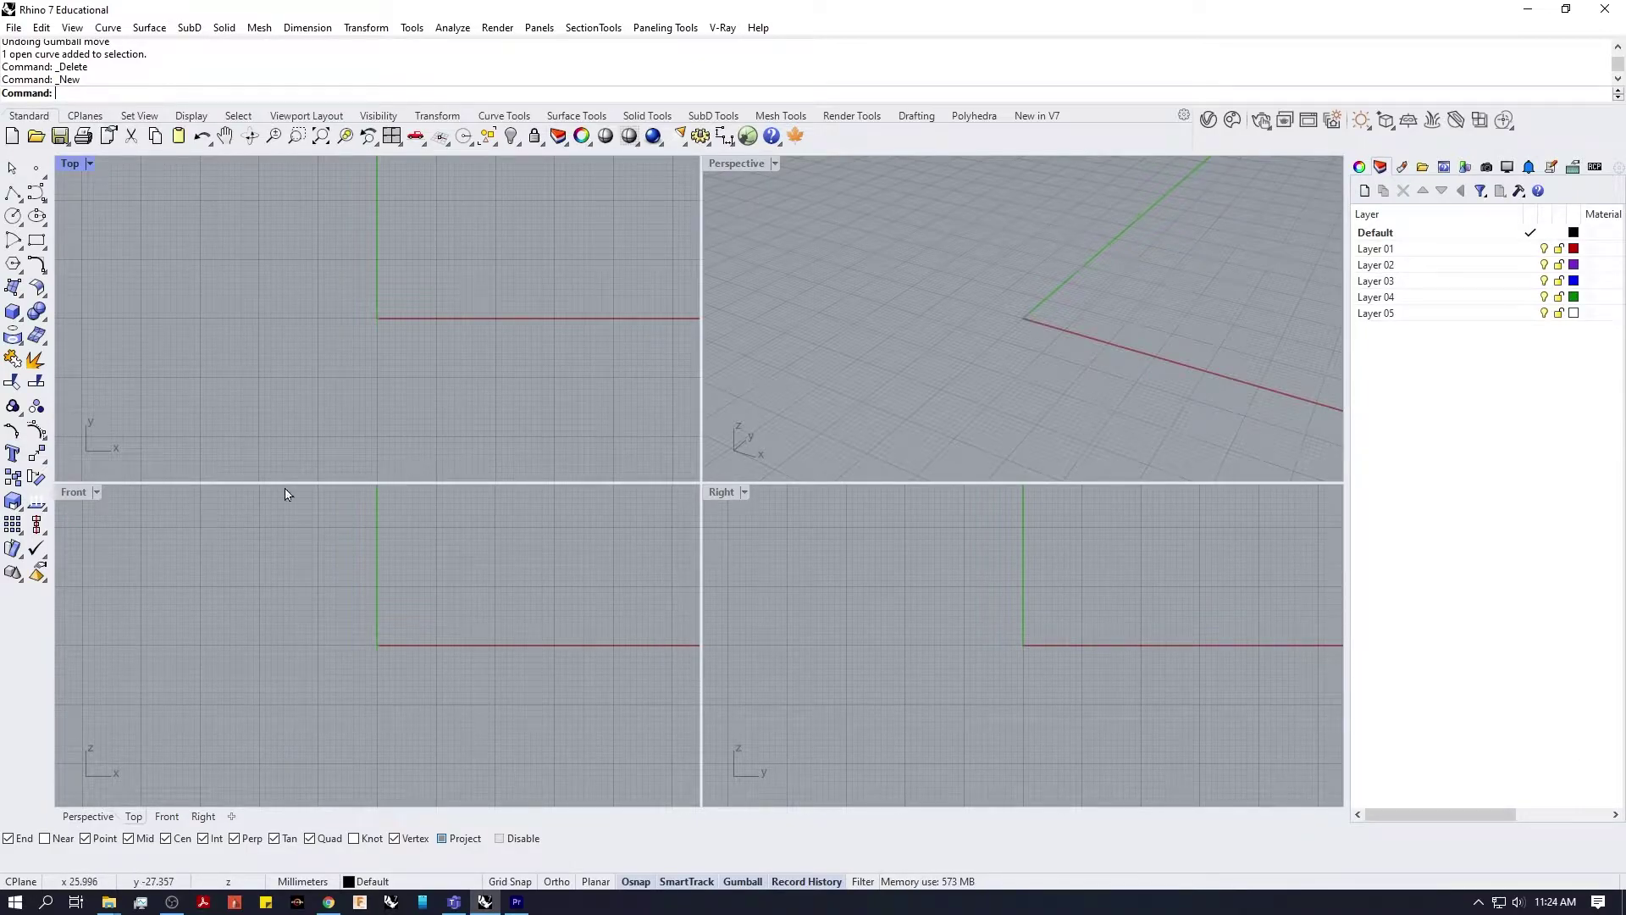
Step: Maximize the Front viewport and make Layer 05 the current layer
double_click(74, 494)
right_click_drag(606, 388, 508, 545)
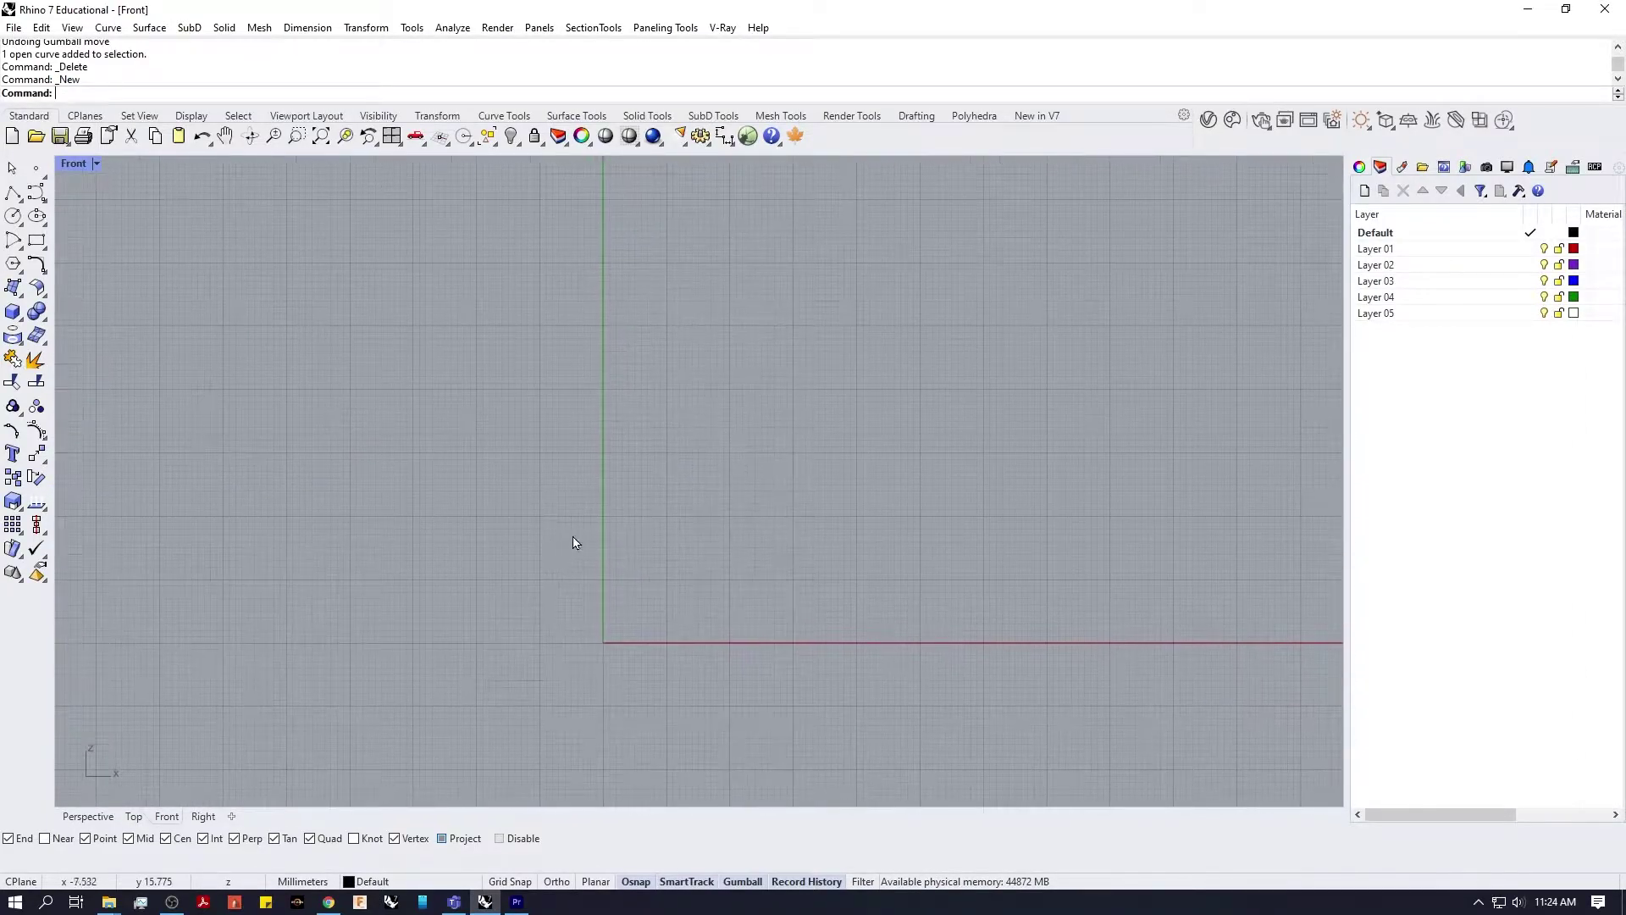
left_click(1530, 314)
scroll(424, 339, "down", 1)
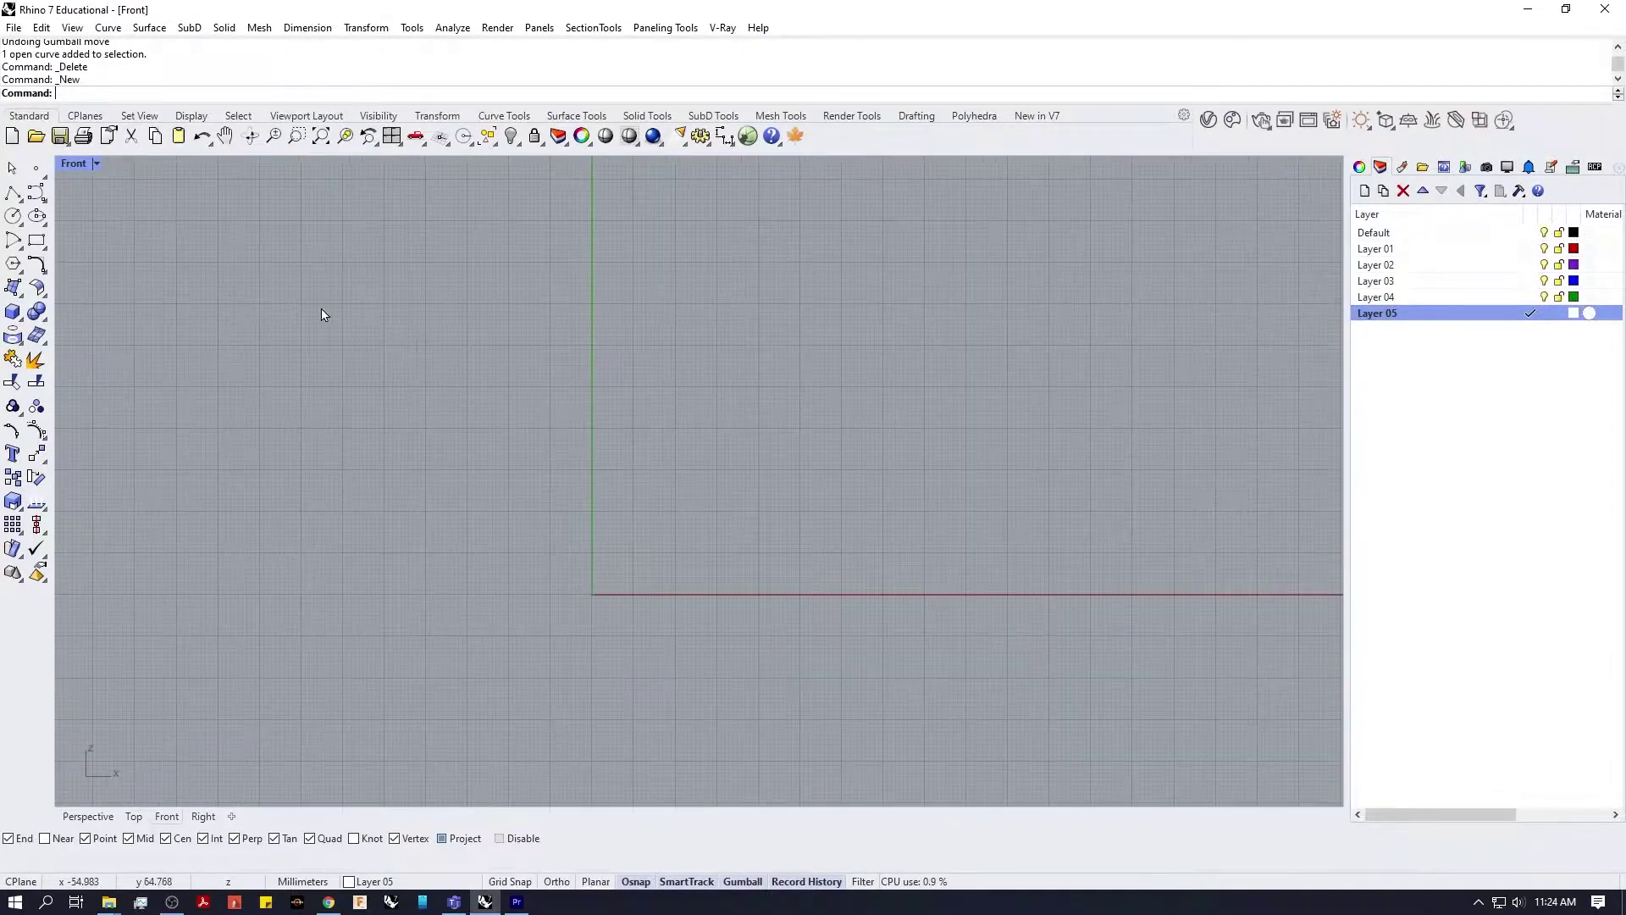
Step: Draw a degree-3 control point curve in an S shape rising from just beside the origin in the Front view, with five points
left_click(41, 194)
scroll(614, 412, "down", 1)
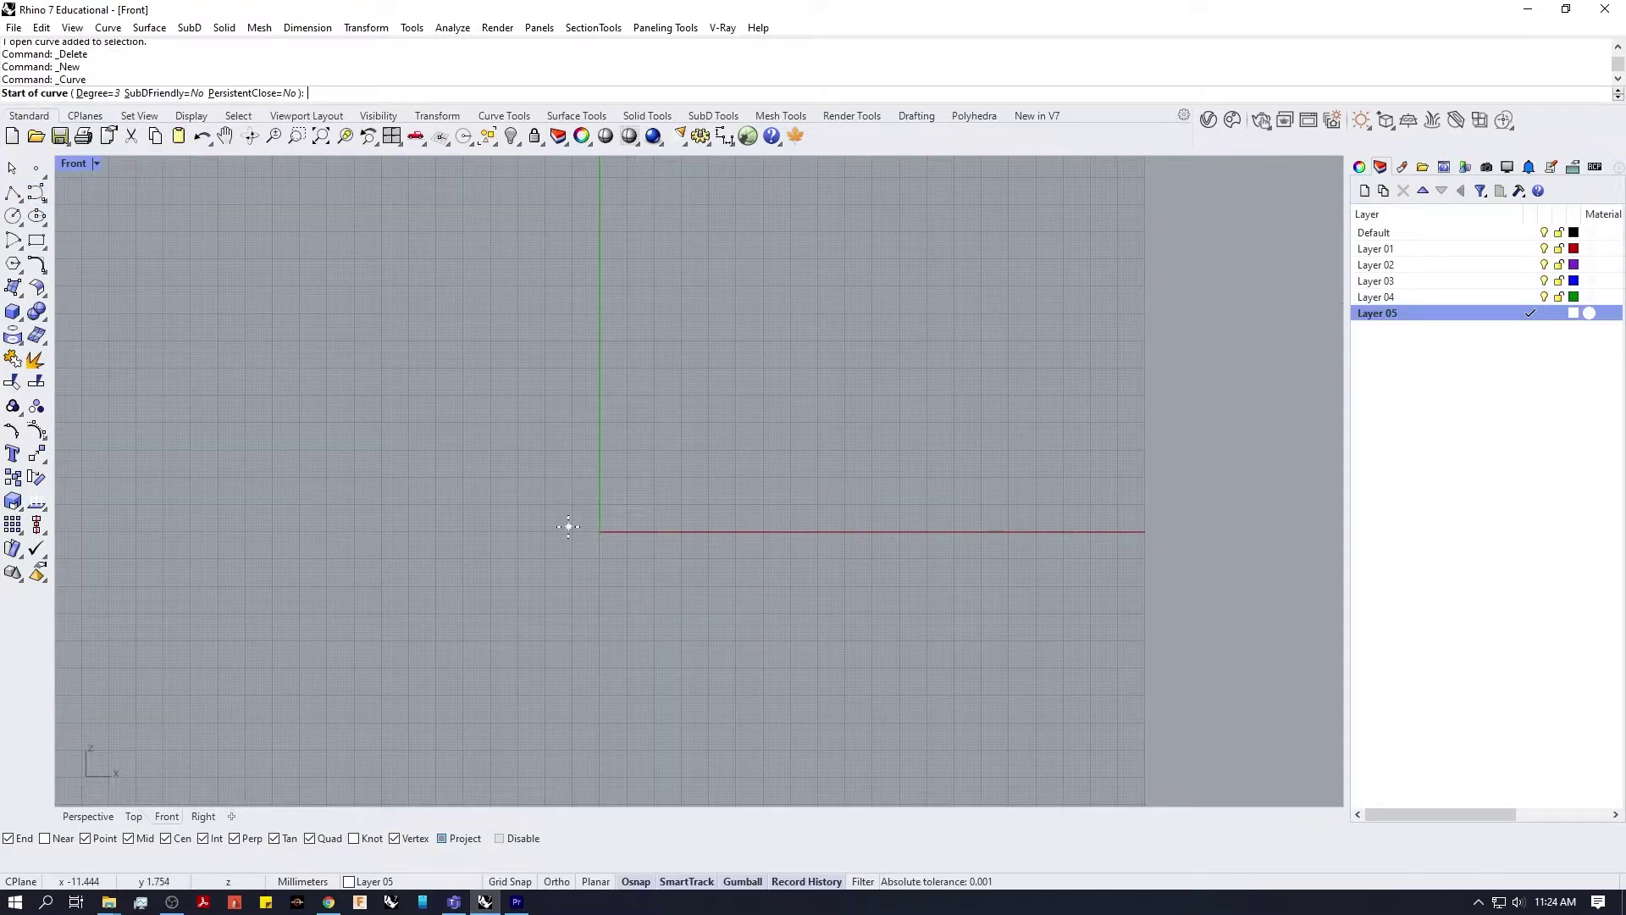
left_click(564, 534)
left_click(468, 346)
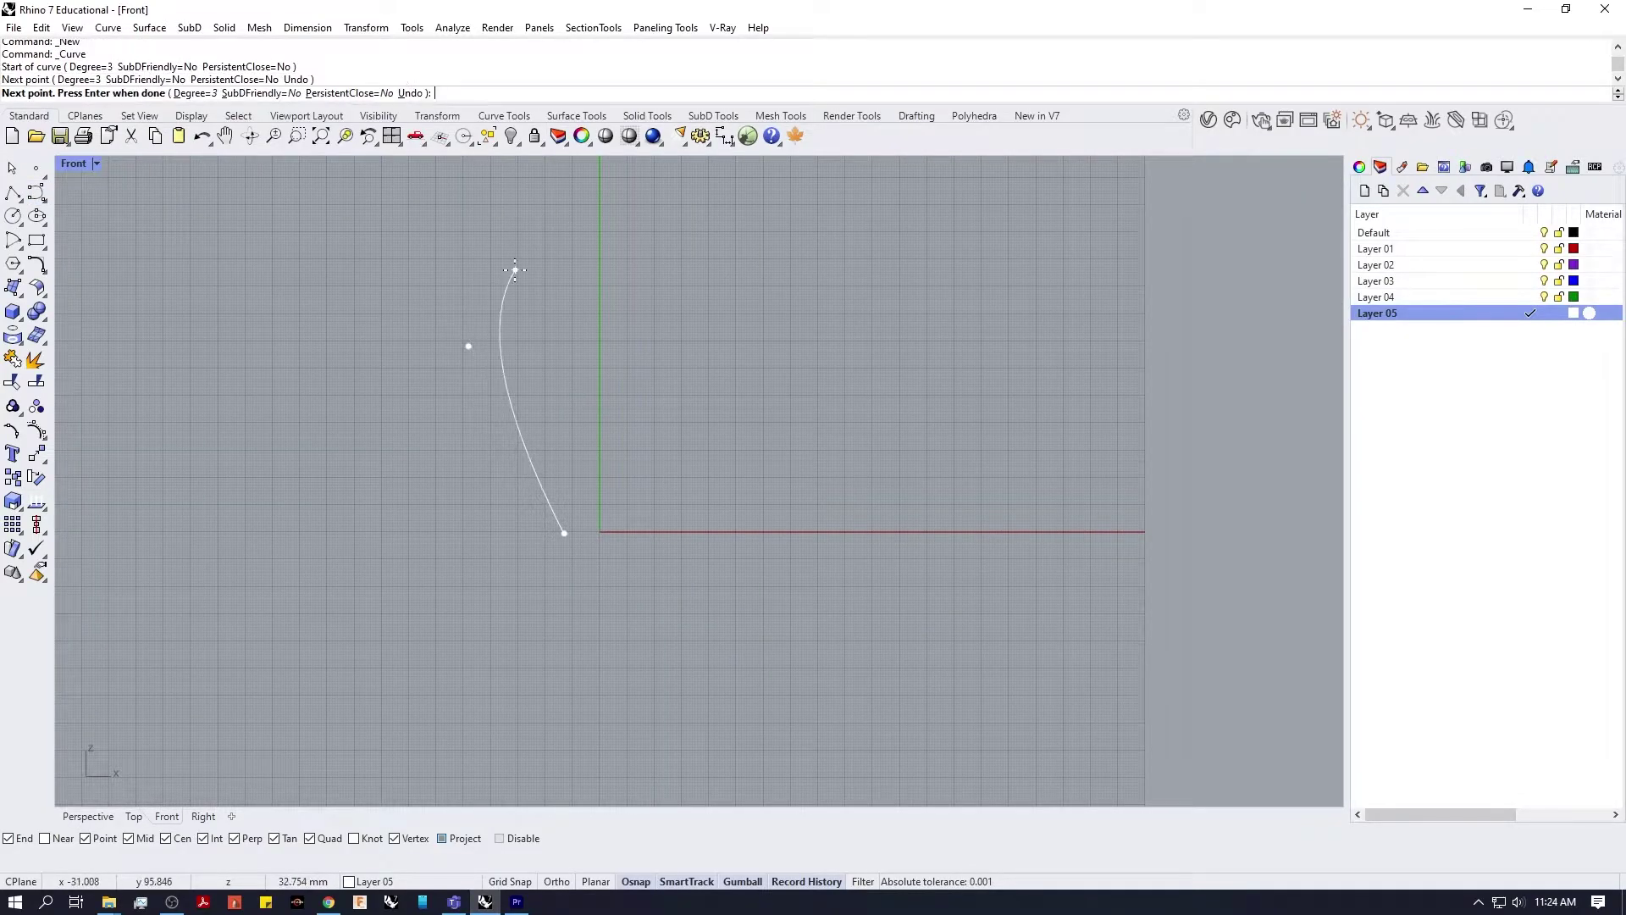
left_click(515, 269)
left_click(589, 262)
left_click(567, 194)
key("Return")
right_click_drag(589, 325, 684, 360)
left_click(543, 346)
right_click(672, 395)
key("Escape")
key("Escape")
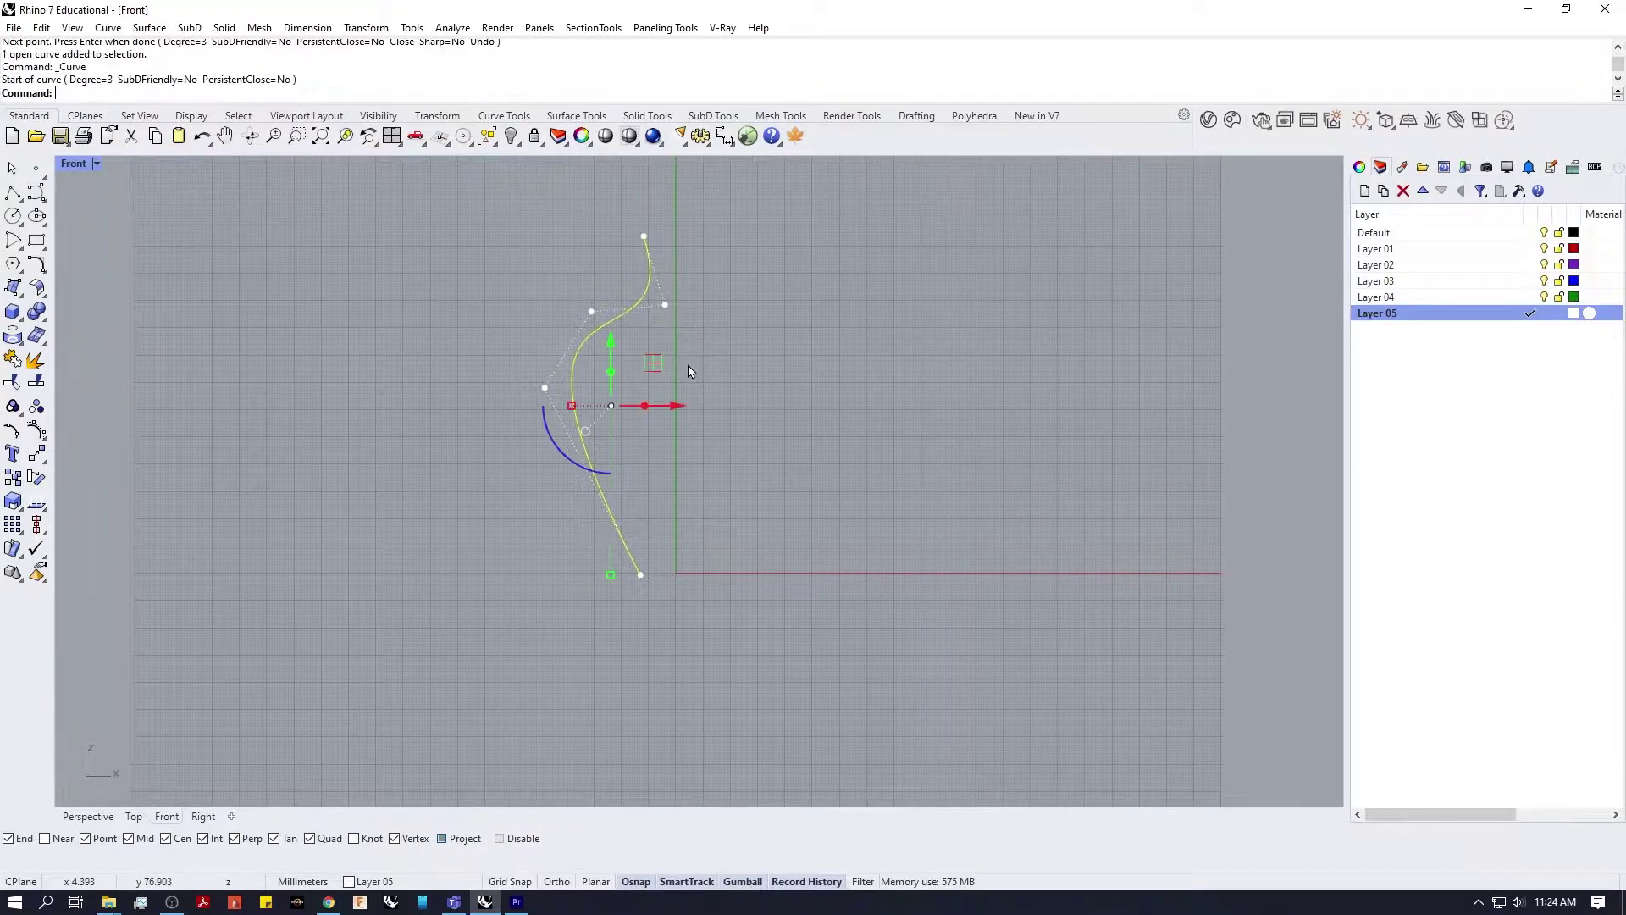
Step: Switch to the Perspective view, make Layer 01 current and lock Layer 05 containing the guide curve
left_click(87, 817)
scroll(584, 465, "down", 12)
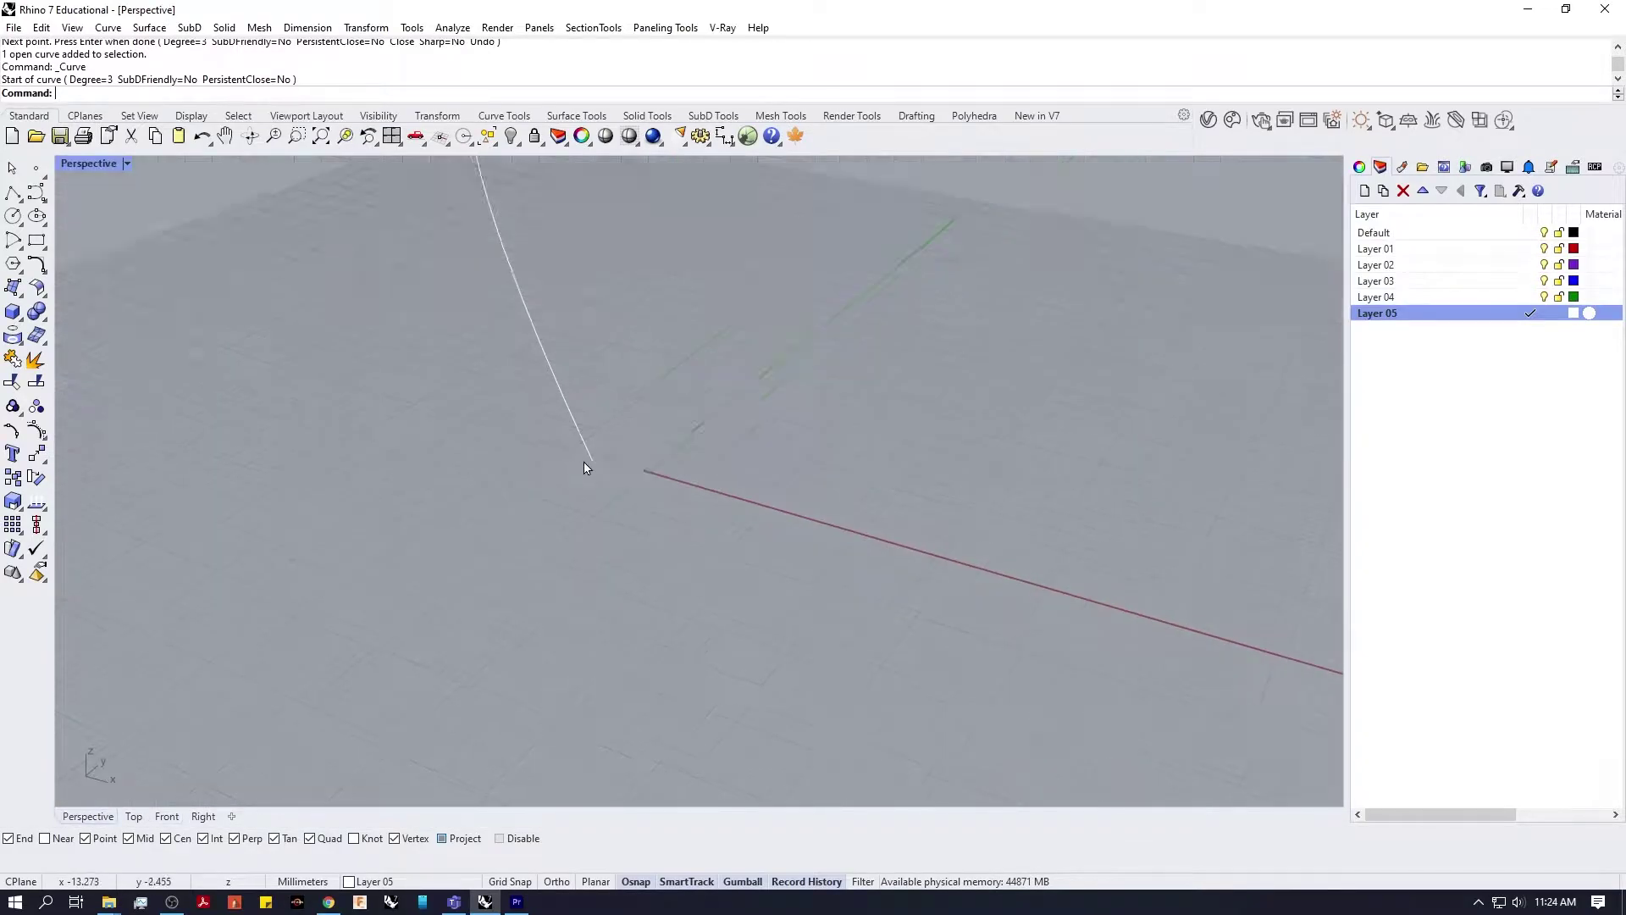
scroll(599, 449, "up", 2)
right_click_drag(603, 396, 684, 486, "shift")
scroll(685, 489, "up", 3)
right_click_drag(690, 592, 664, 480)
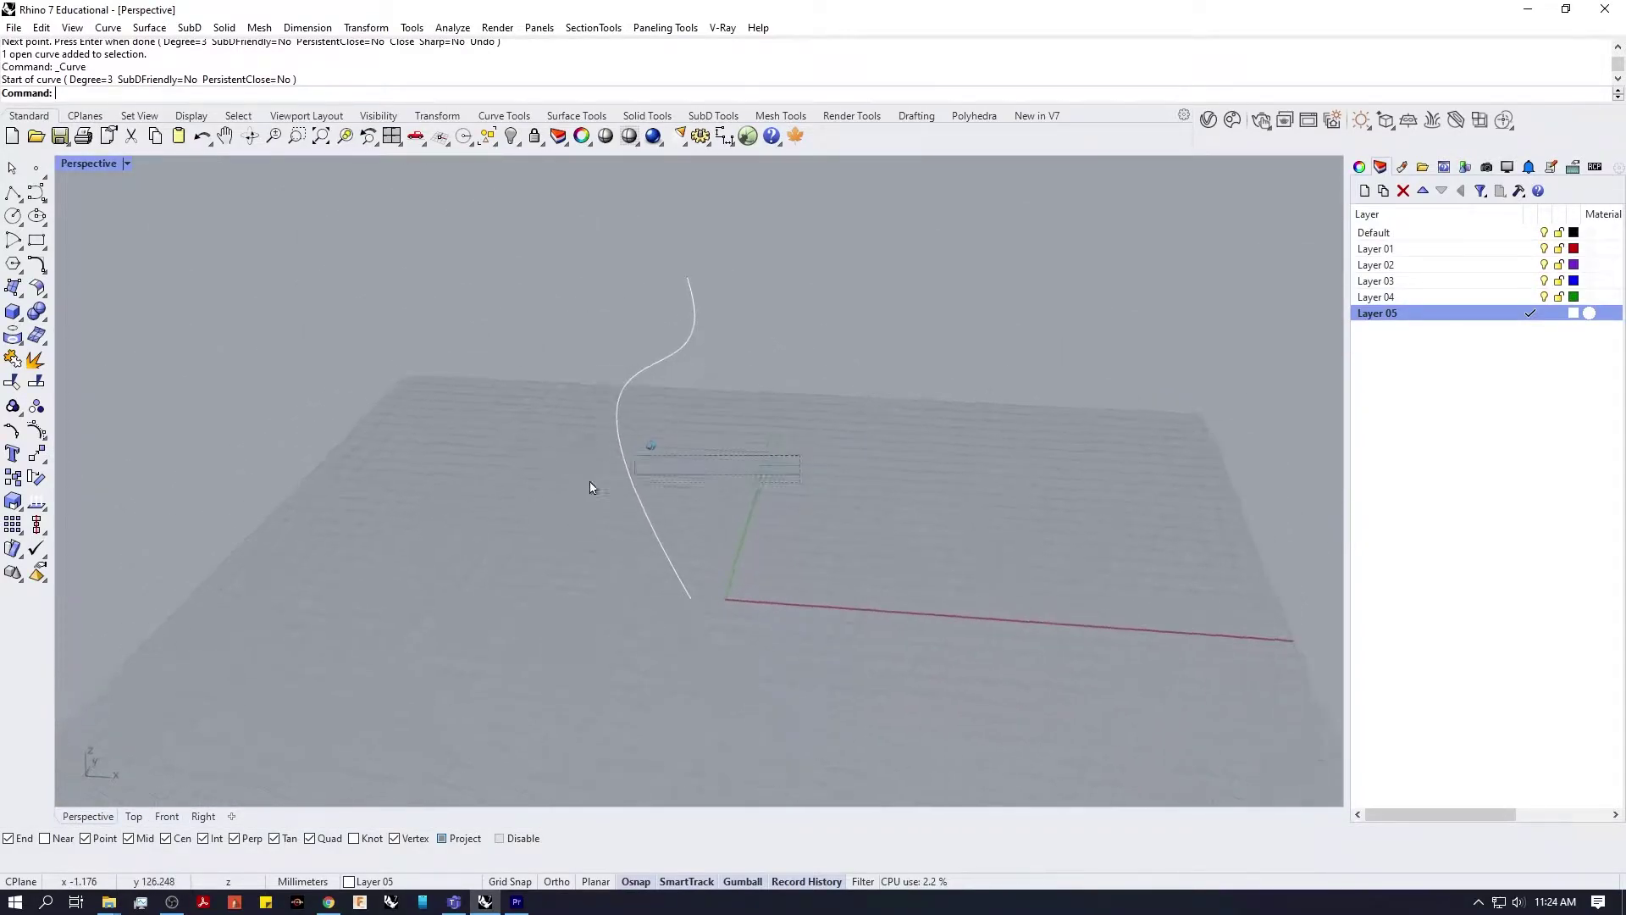
left_click(631, 479)
left_click(907, 454)
right_click_drag(908, 454, 1063, 483)
left_click(1530, 251)
left_click(1559, 314)
right_click_drag(642, 439, 264, 417)
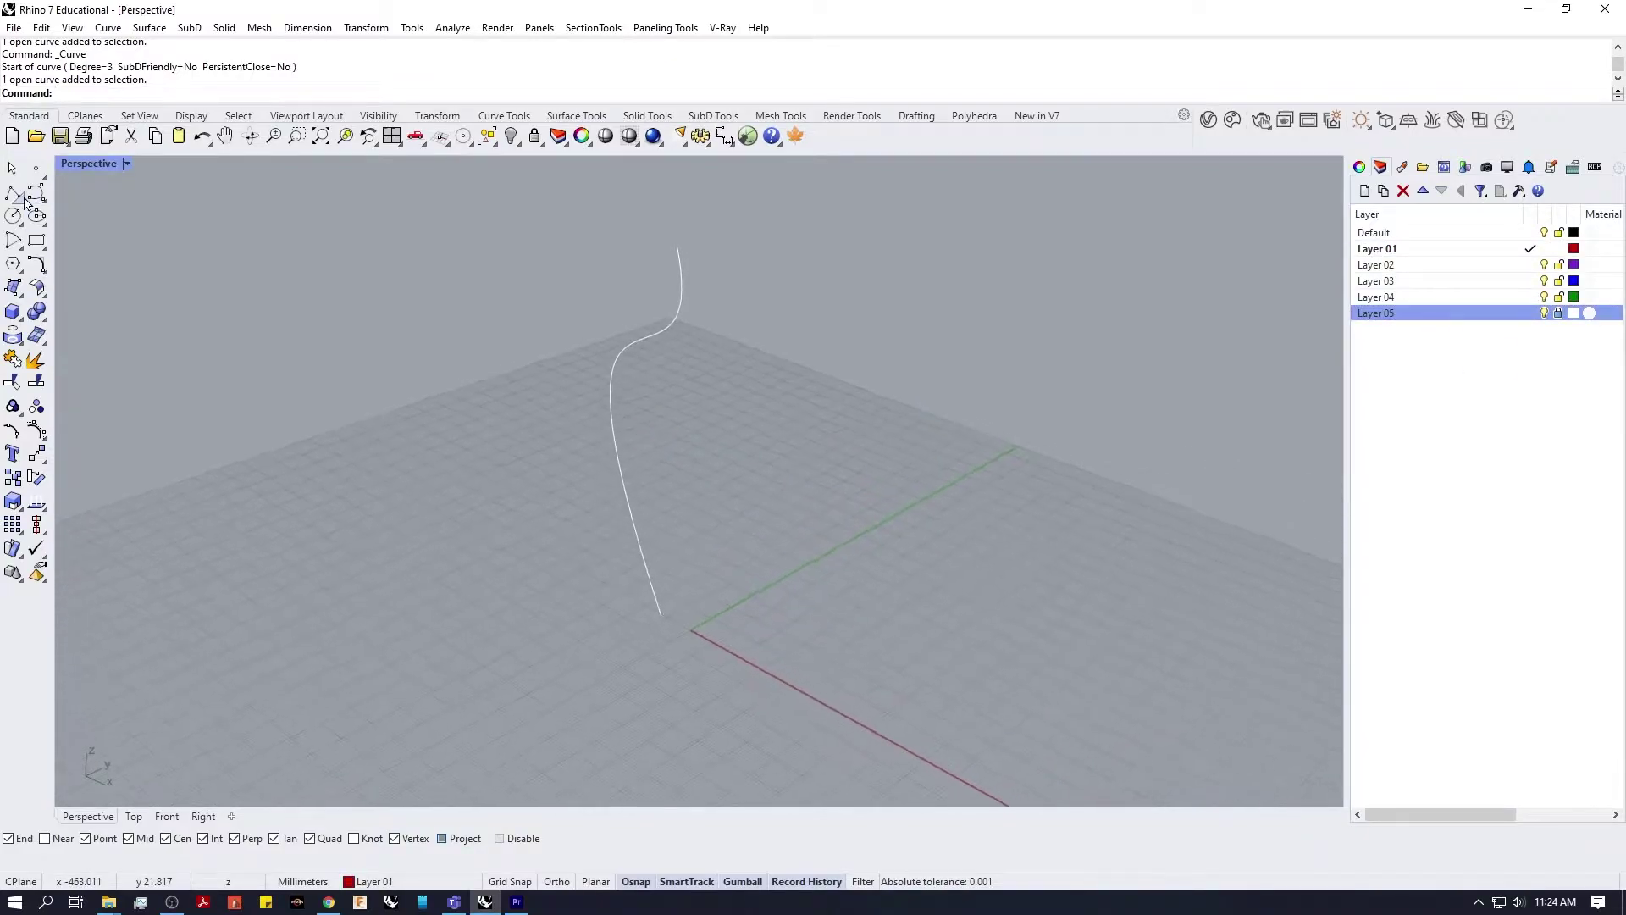
Step: Draw a line from its midpoint at the guide curve's lower end, extending about 7 mm to each side along Y
left_click(15, 197)
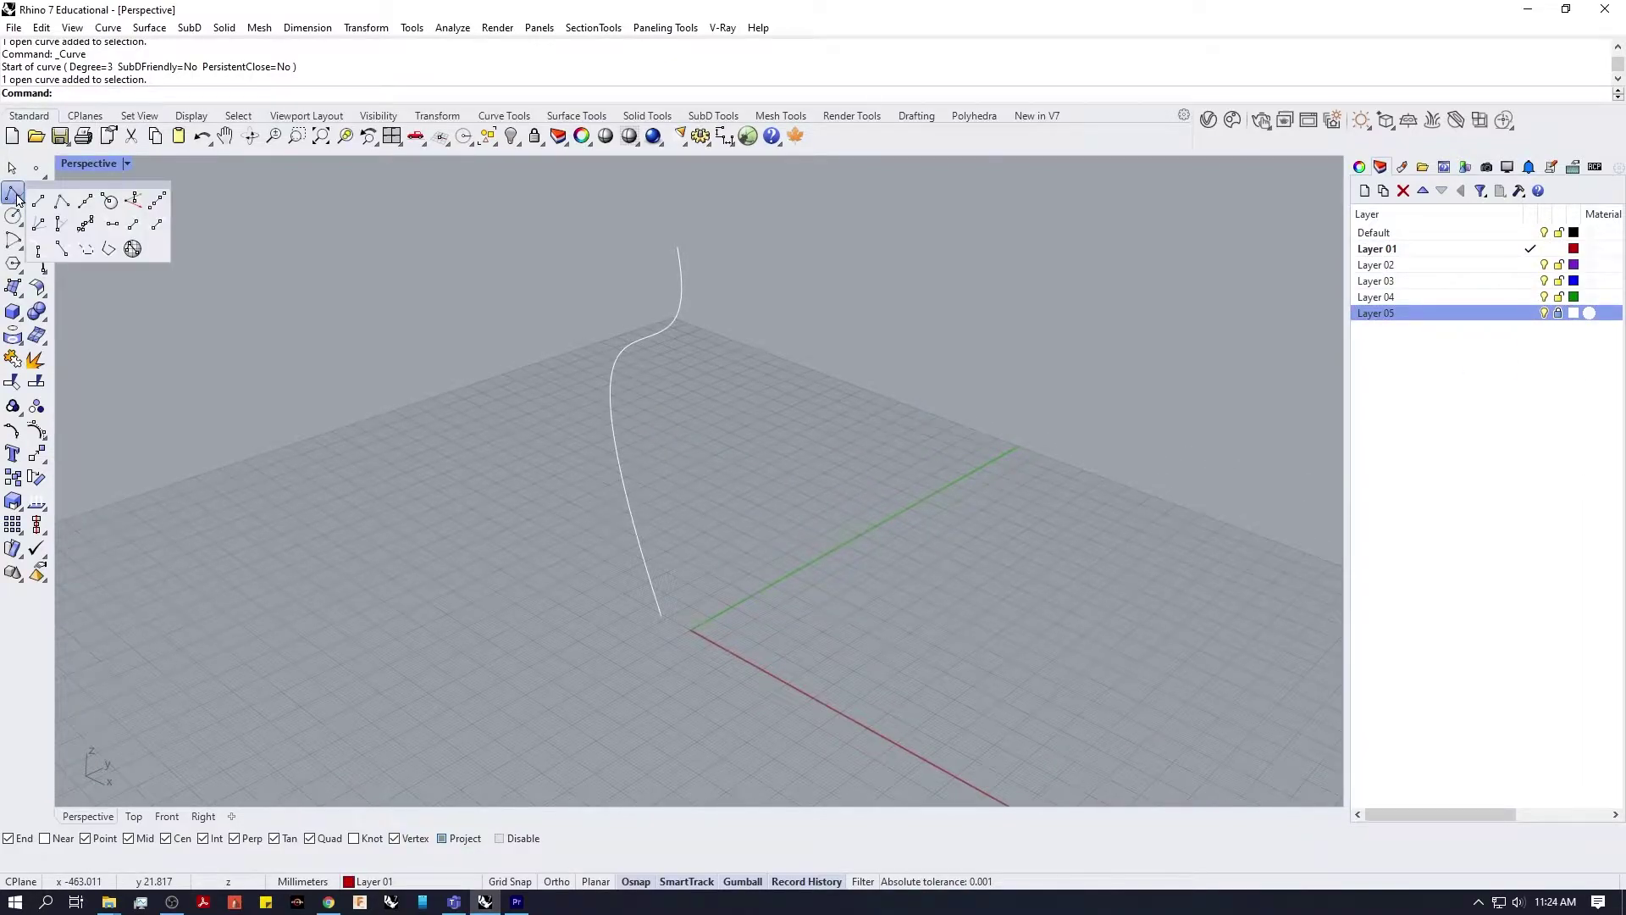
left_click(85, 201)
right_click_drag(627, 364, 622, 551)
left_click(628, 592)
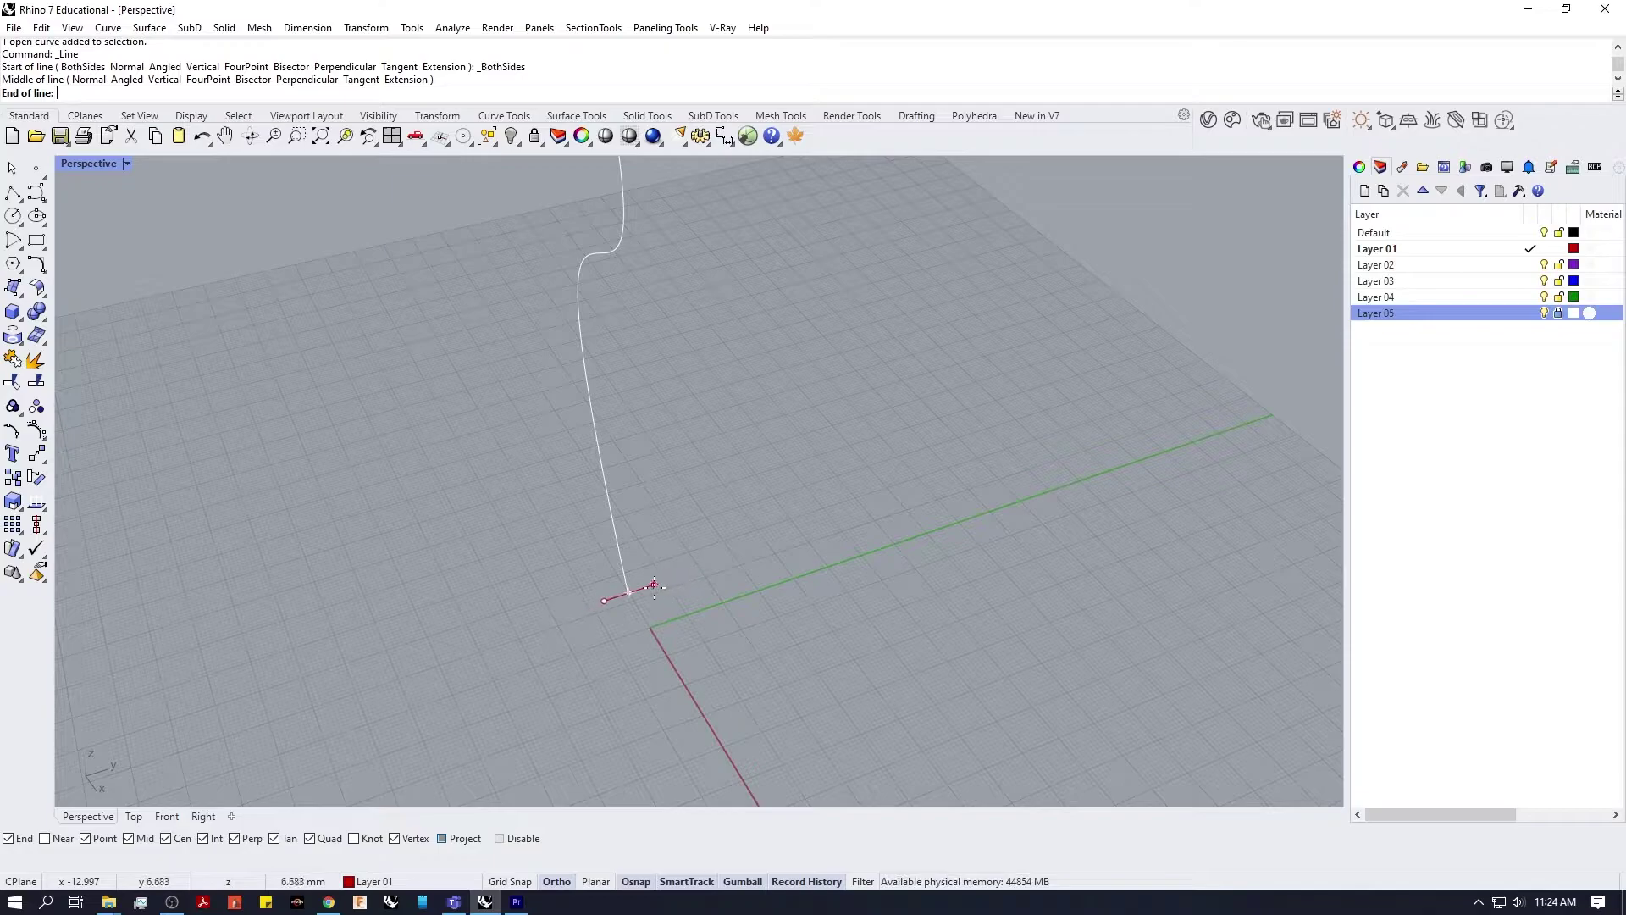
left_click(648, 587, "shift")
Step: Rebuild the short base line with 4 points and degree 3, deleting the input
scroll(676, 601, "up", 6)
left_click(607, 583)
right_click_drag(663, 591, 697, 603)
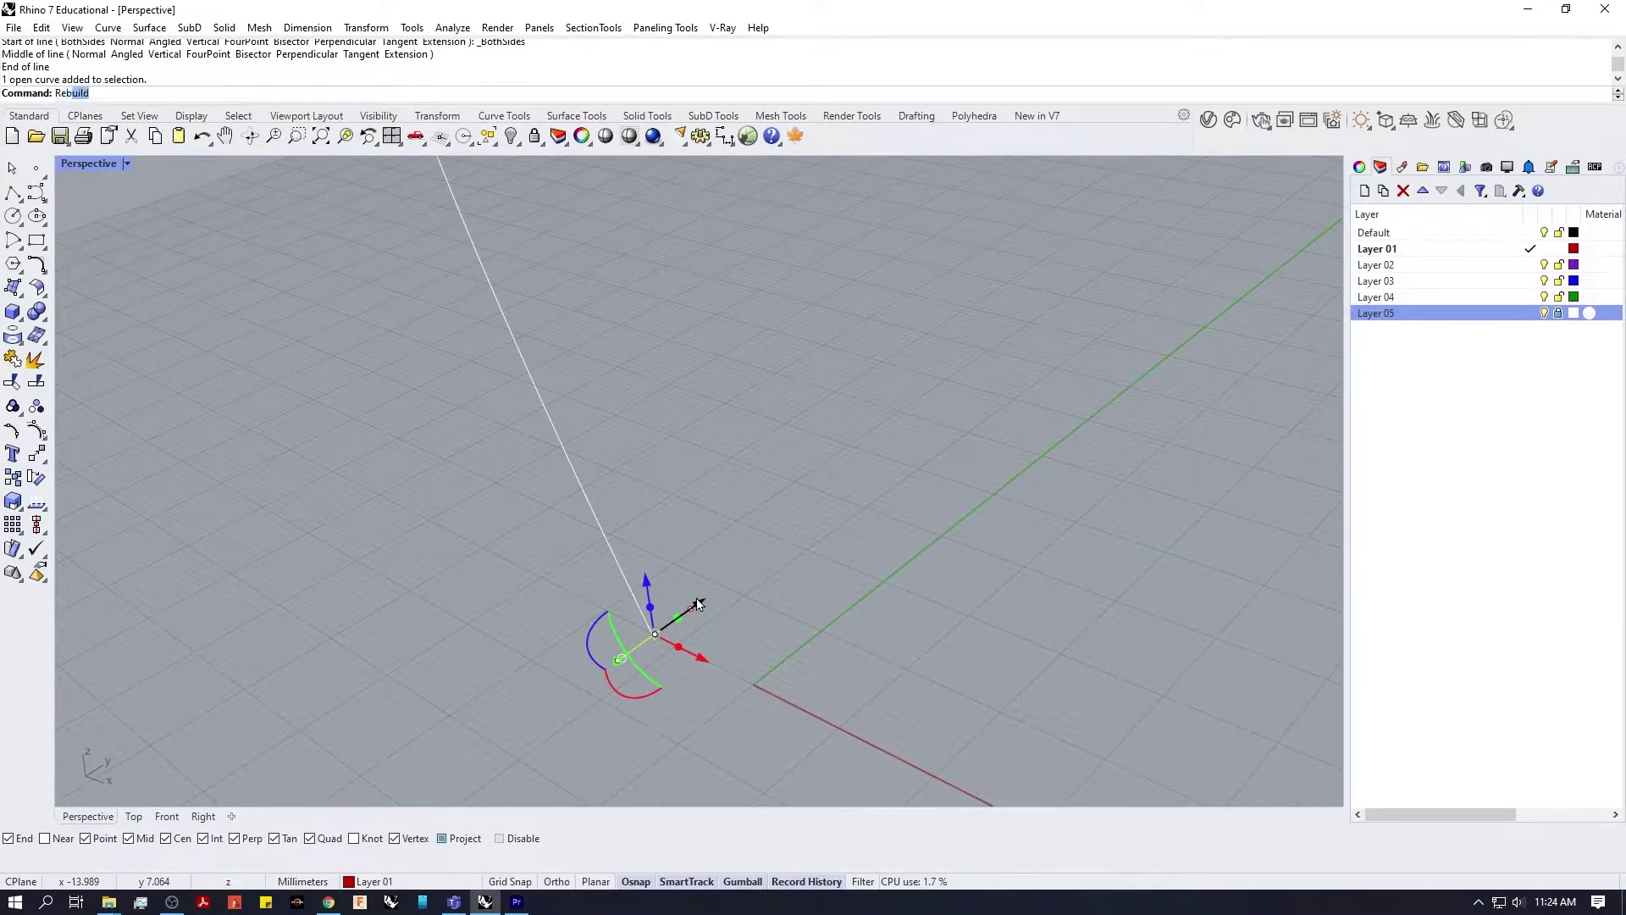
key("Return")
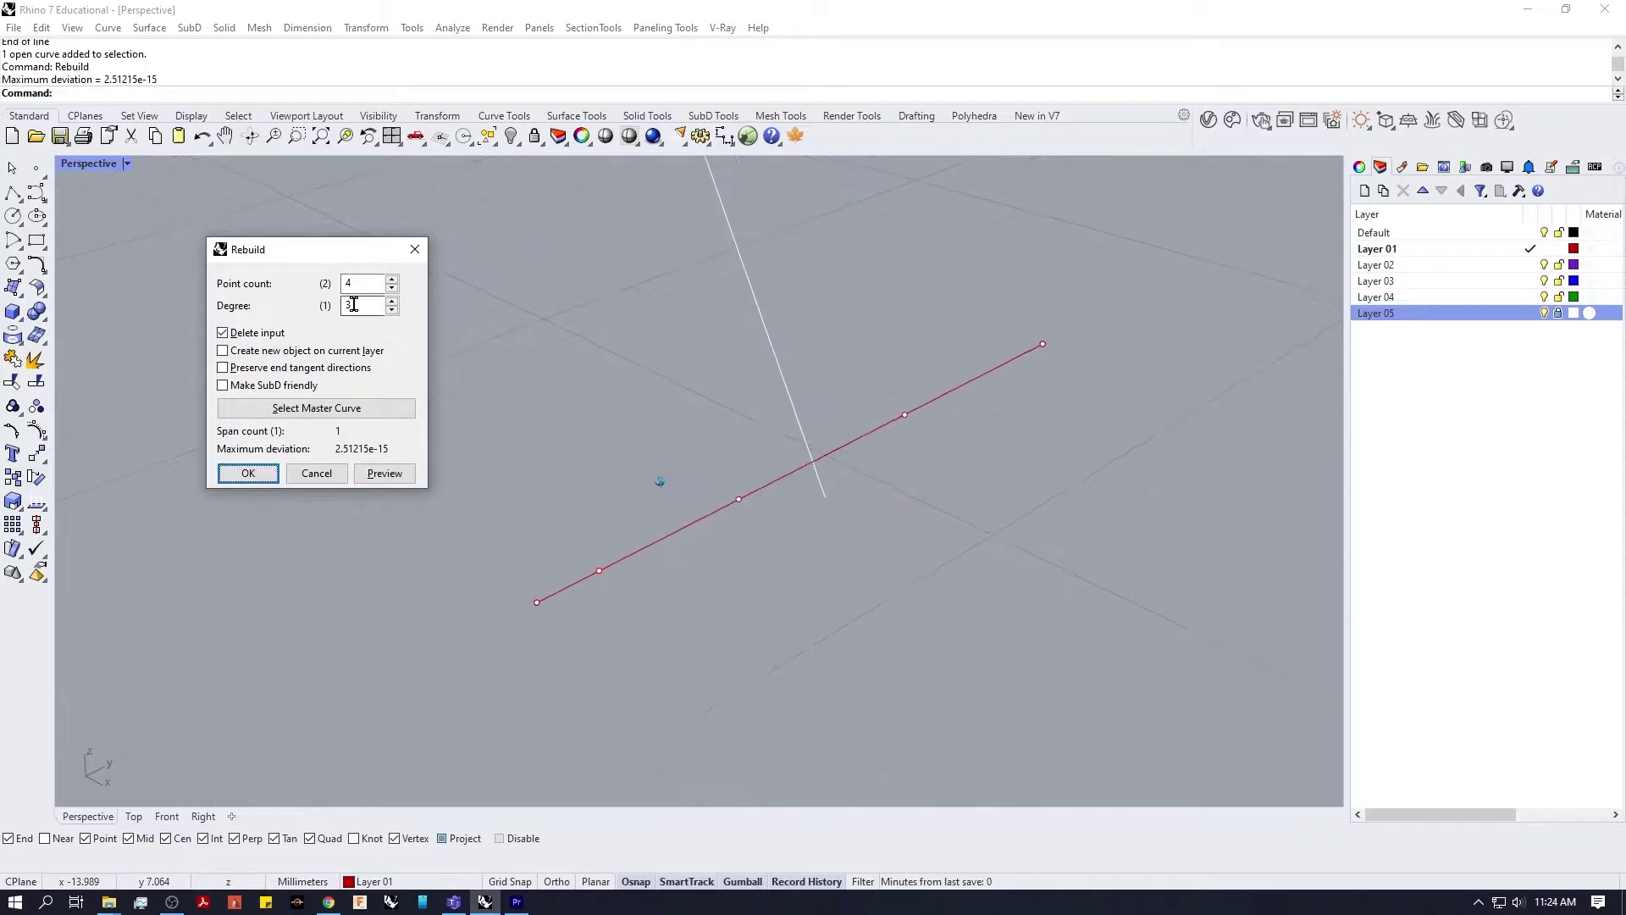
left_click(254, 473)
Step: Array the rebuilt base line along the S-shaped guide curve with 5 items and Freeform orientation
left_click(693, 549)
left_click(663, 513)
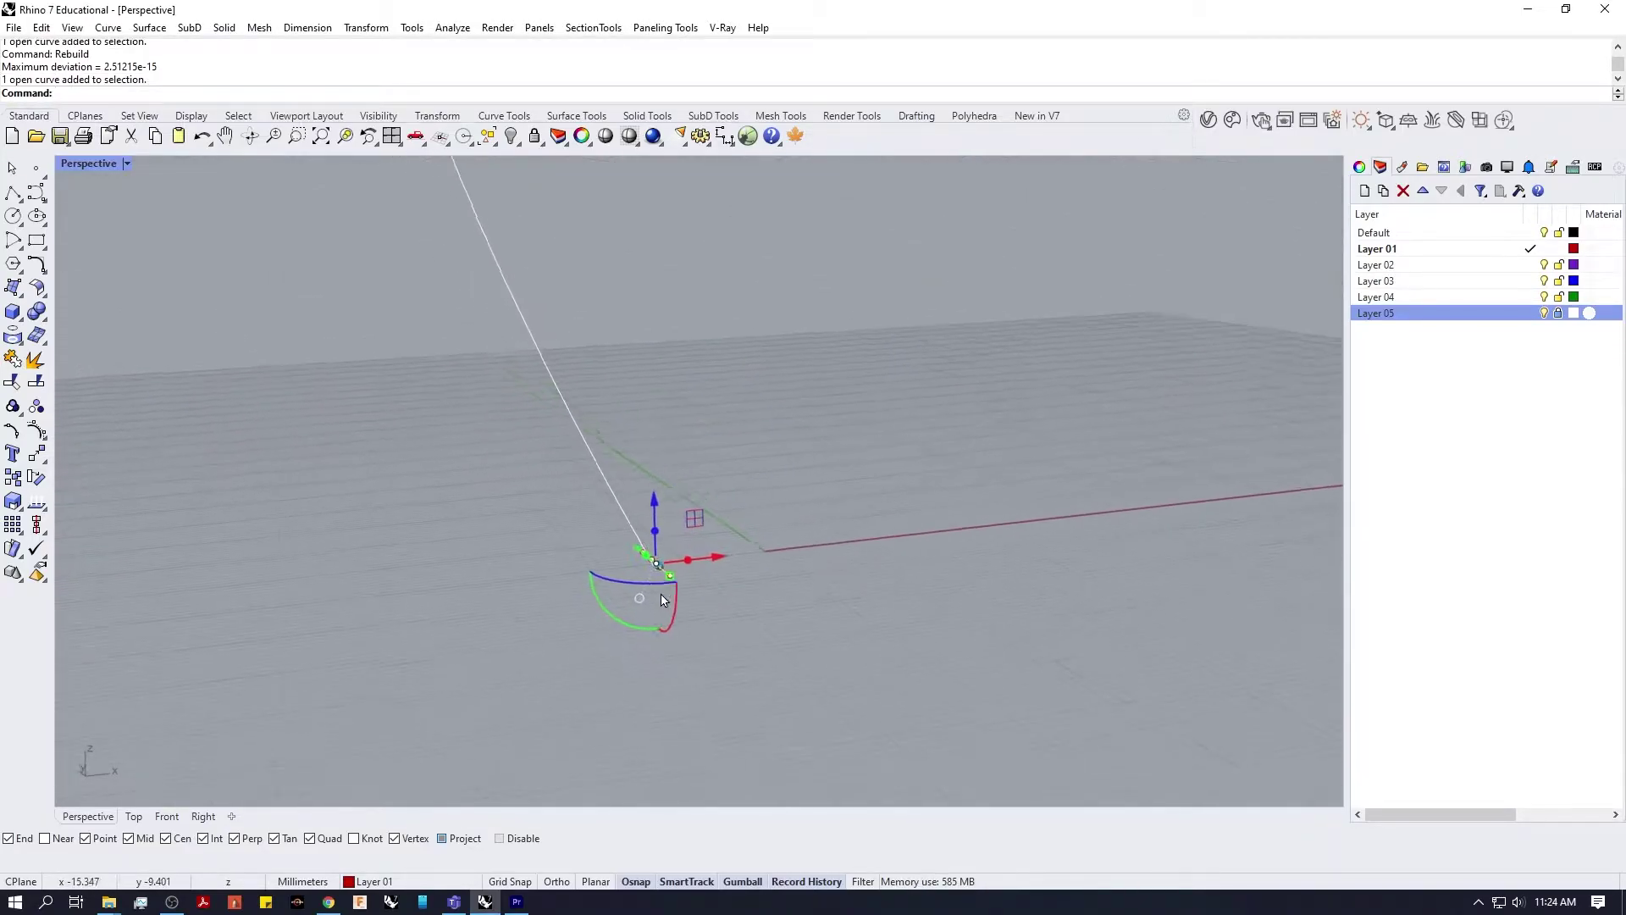
right_click_drag(495, 455, 466, 415)
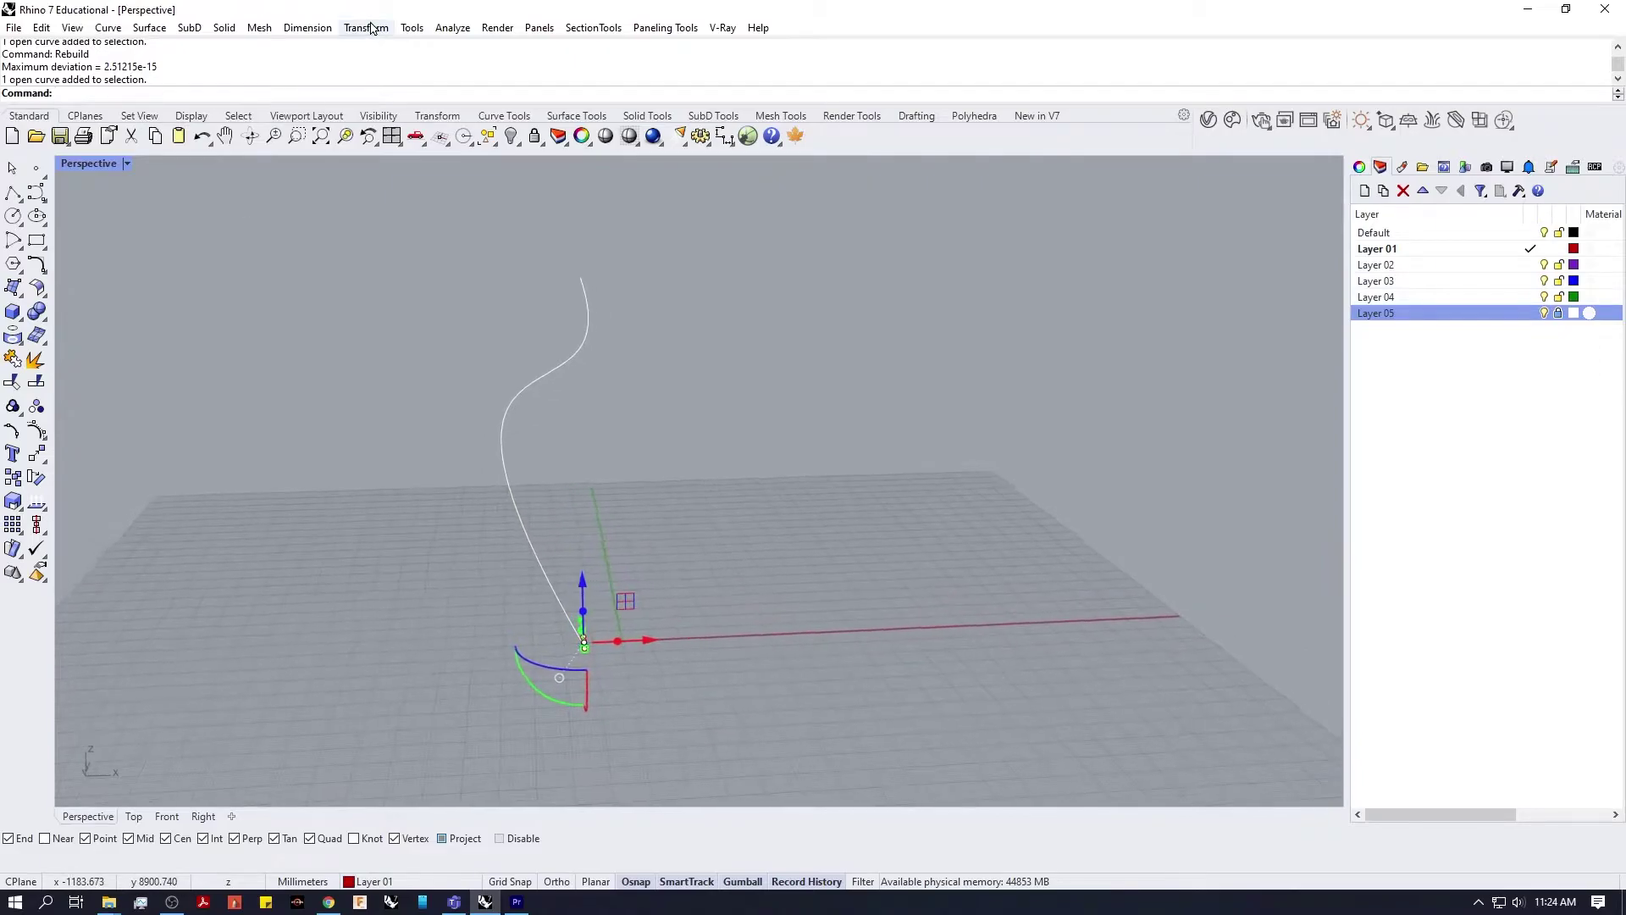
left_click(366, 27)
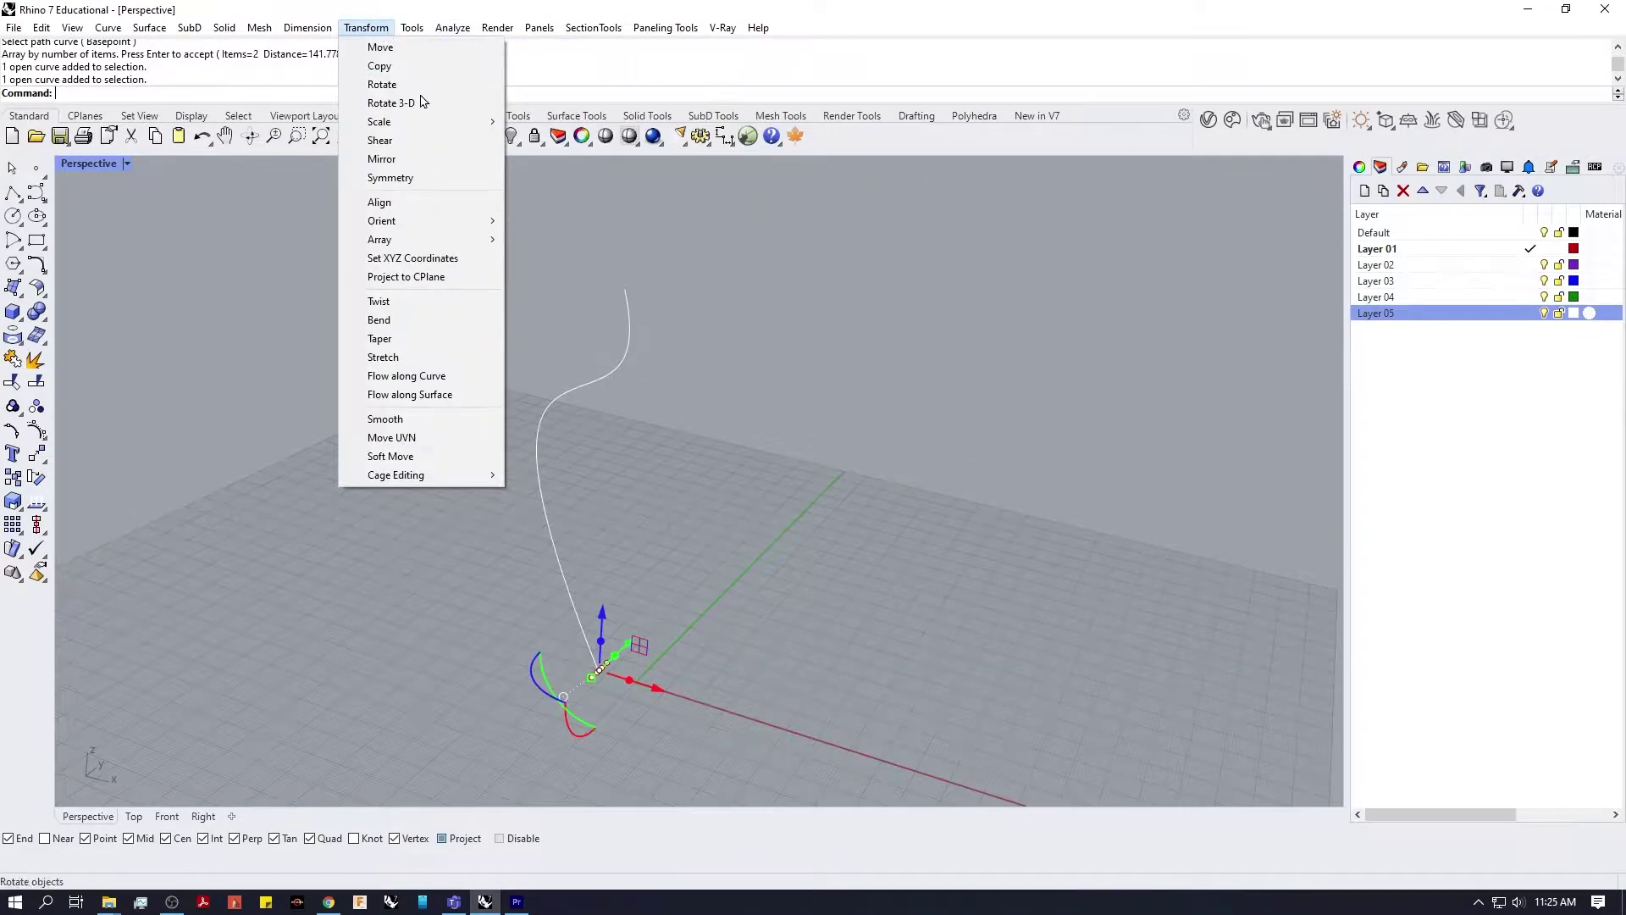
mouse_move(443, 245)
left_click(559, 295)
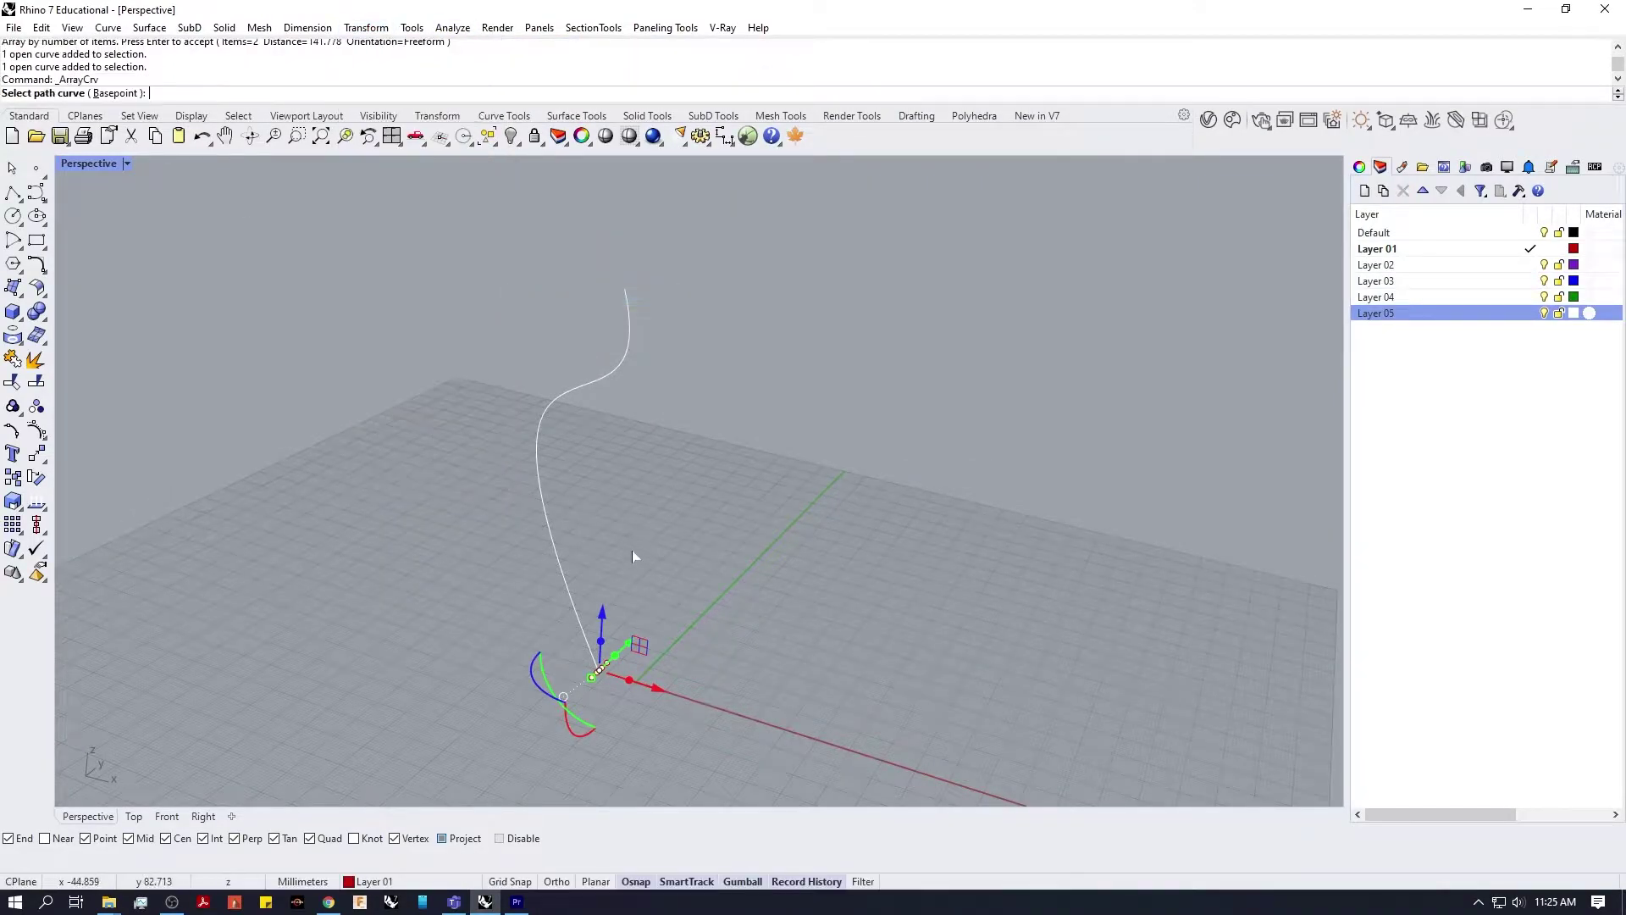
left_click(566, 586)
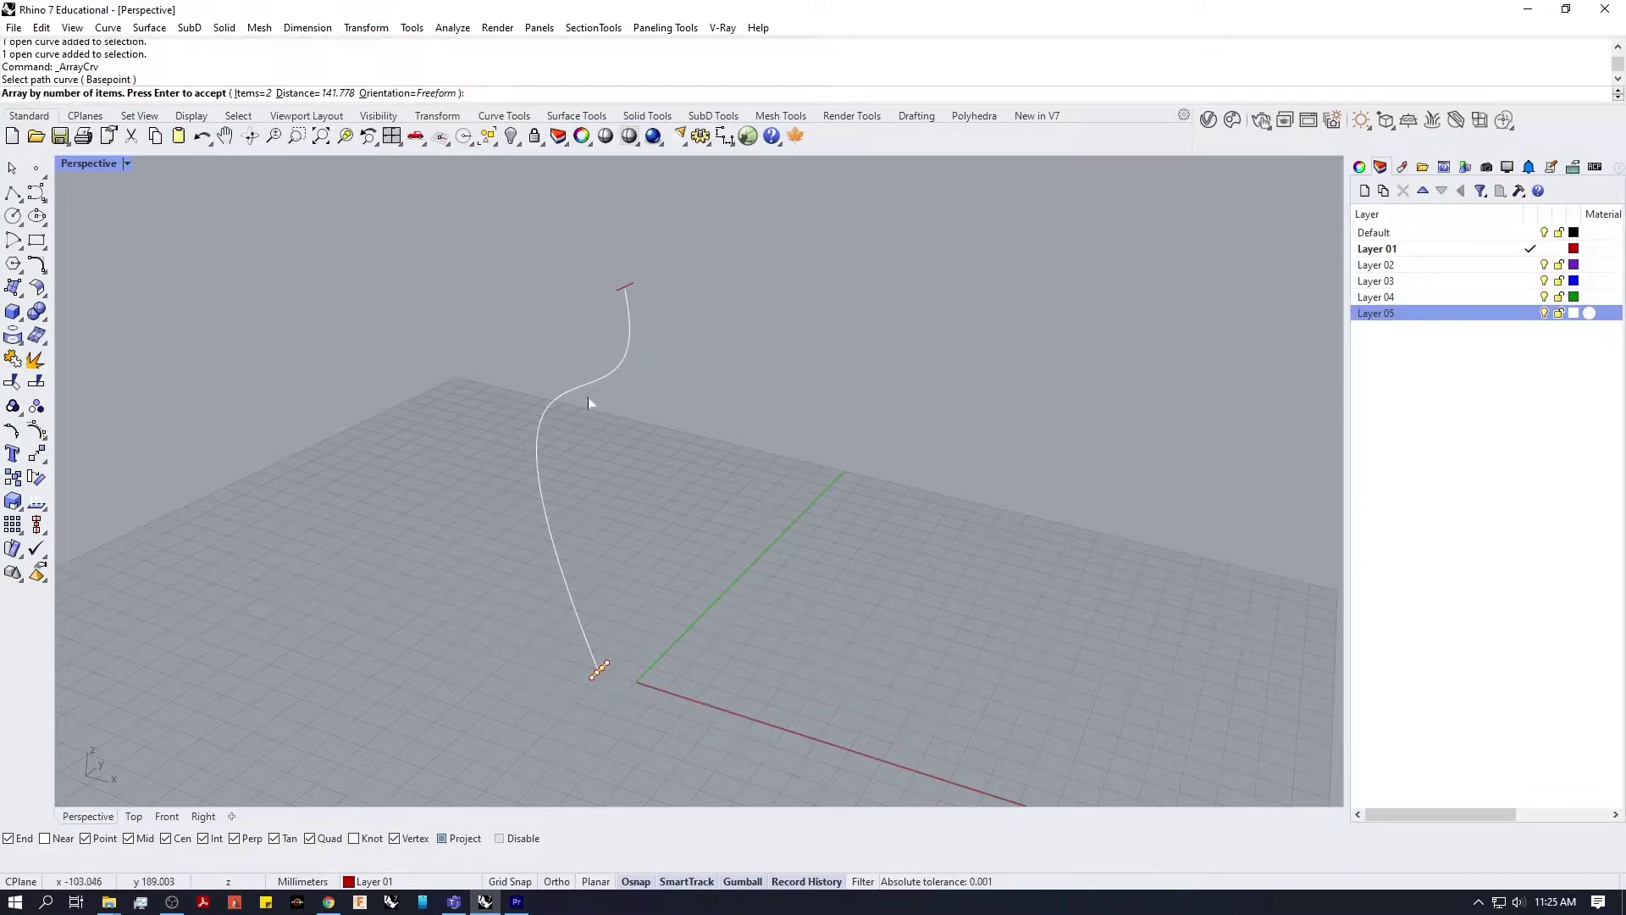
left_click(251, 94)
type("5")
key("Return")
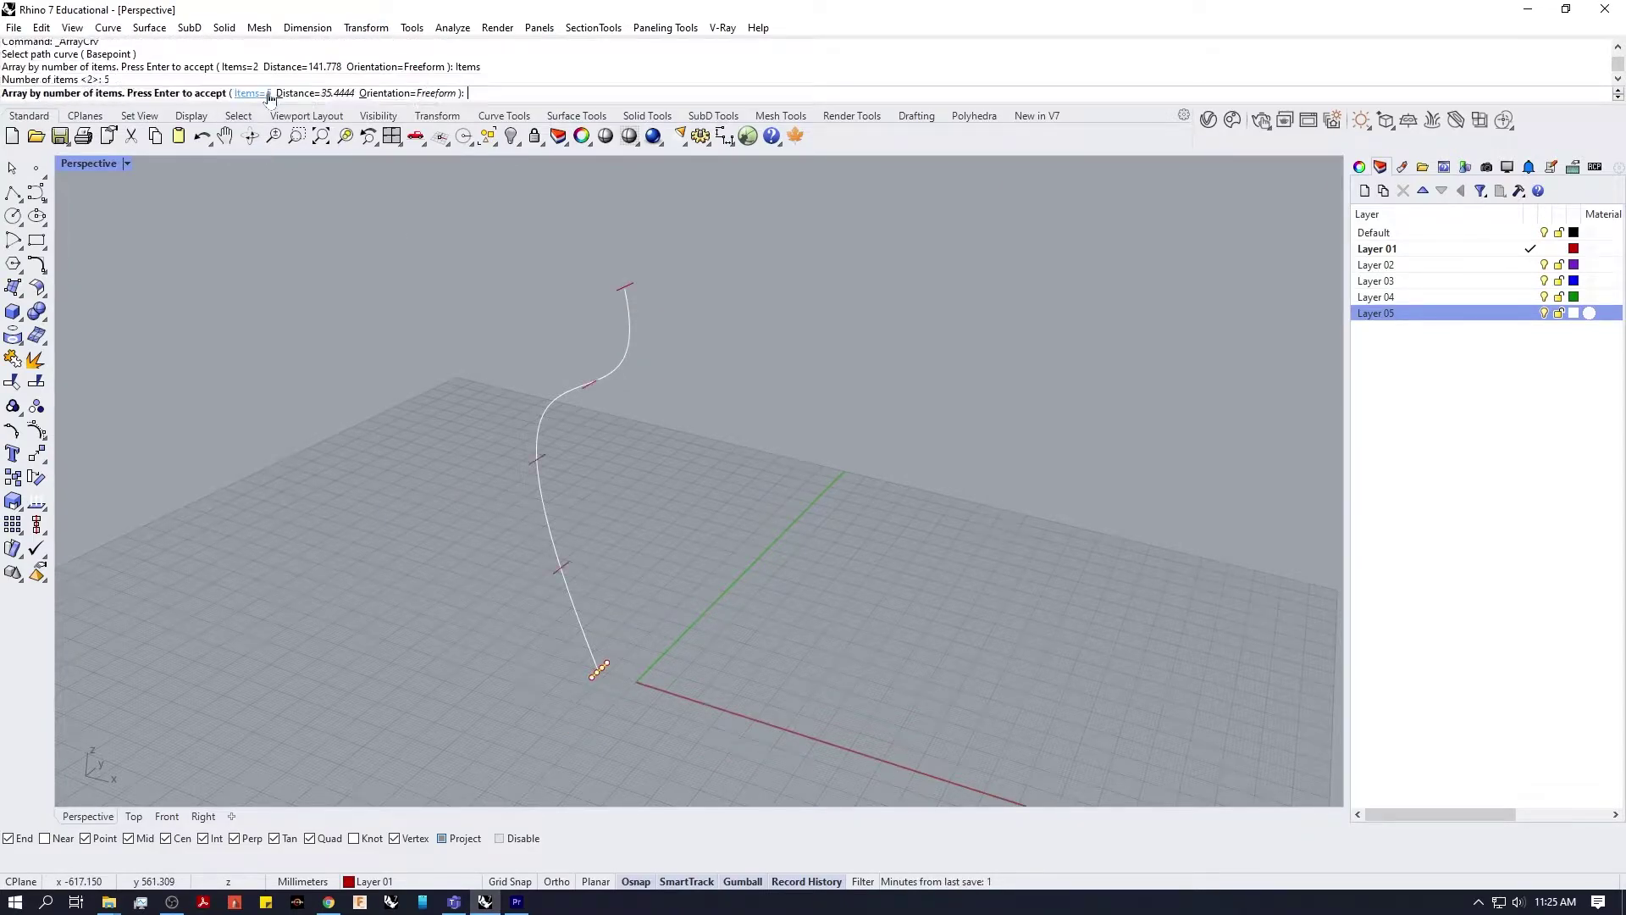
right_click_drag(610, 376, 847, 543)
key("Return")
key("Escape")
Step: Lock Layer 05 and make the Default layer current
left_click(1559, 316)
right_click_drag(996, 512, 718, 498)
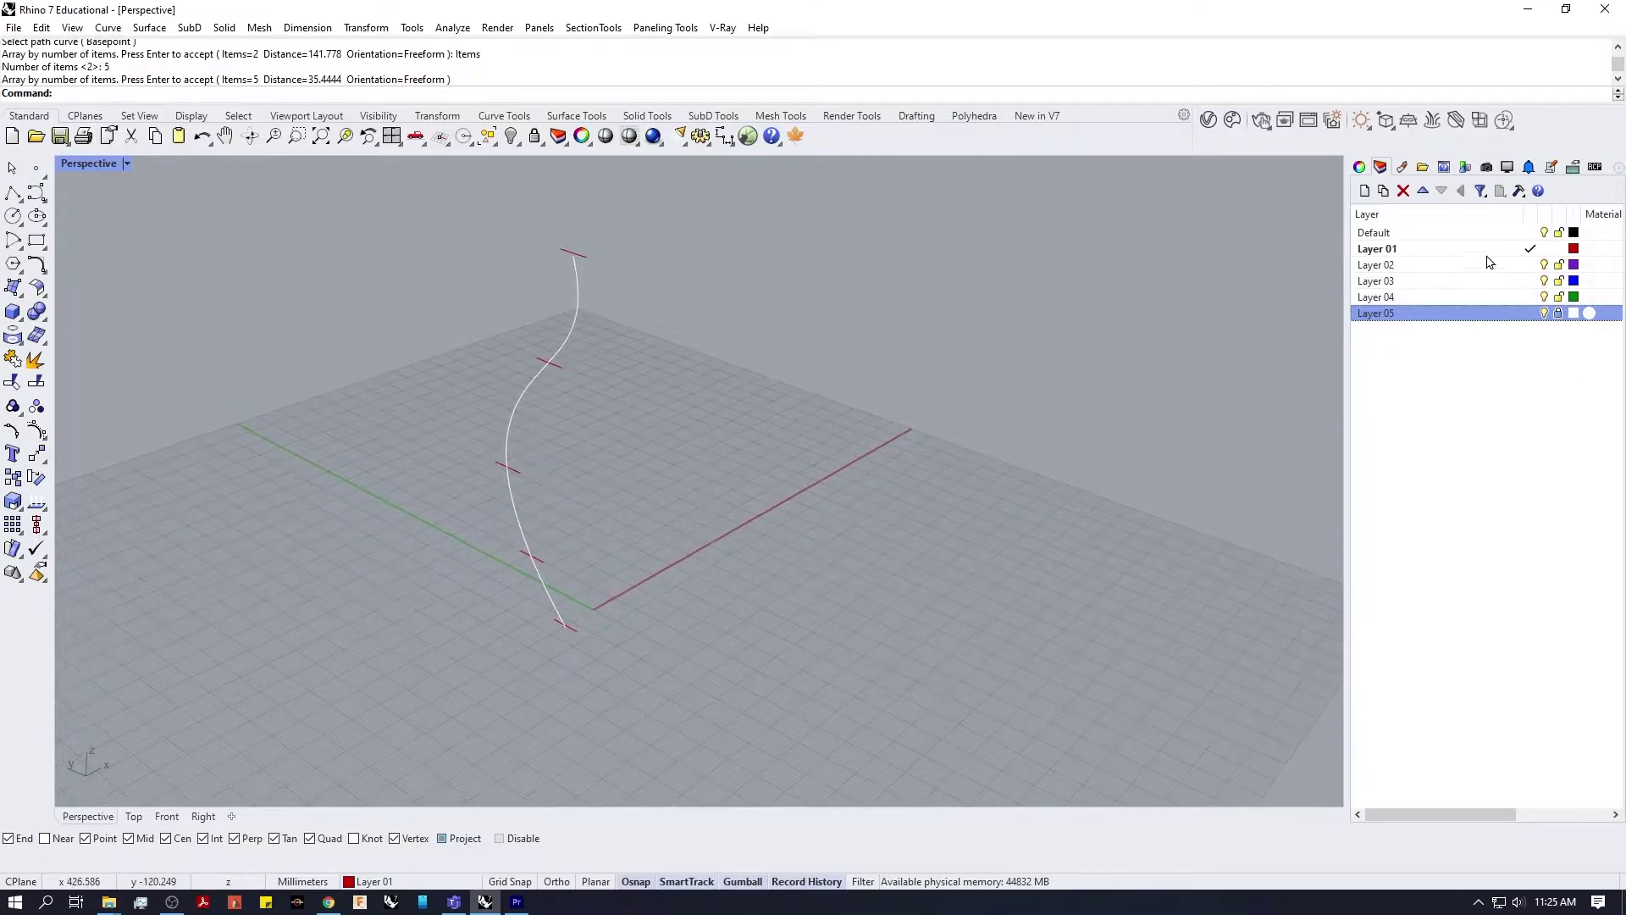
left_click(1520, 232)
left_click(1530, 233)
right_click_drag(542, 365, 505, 332)
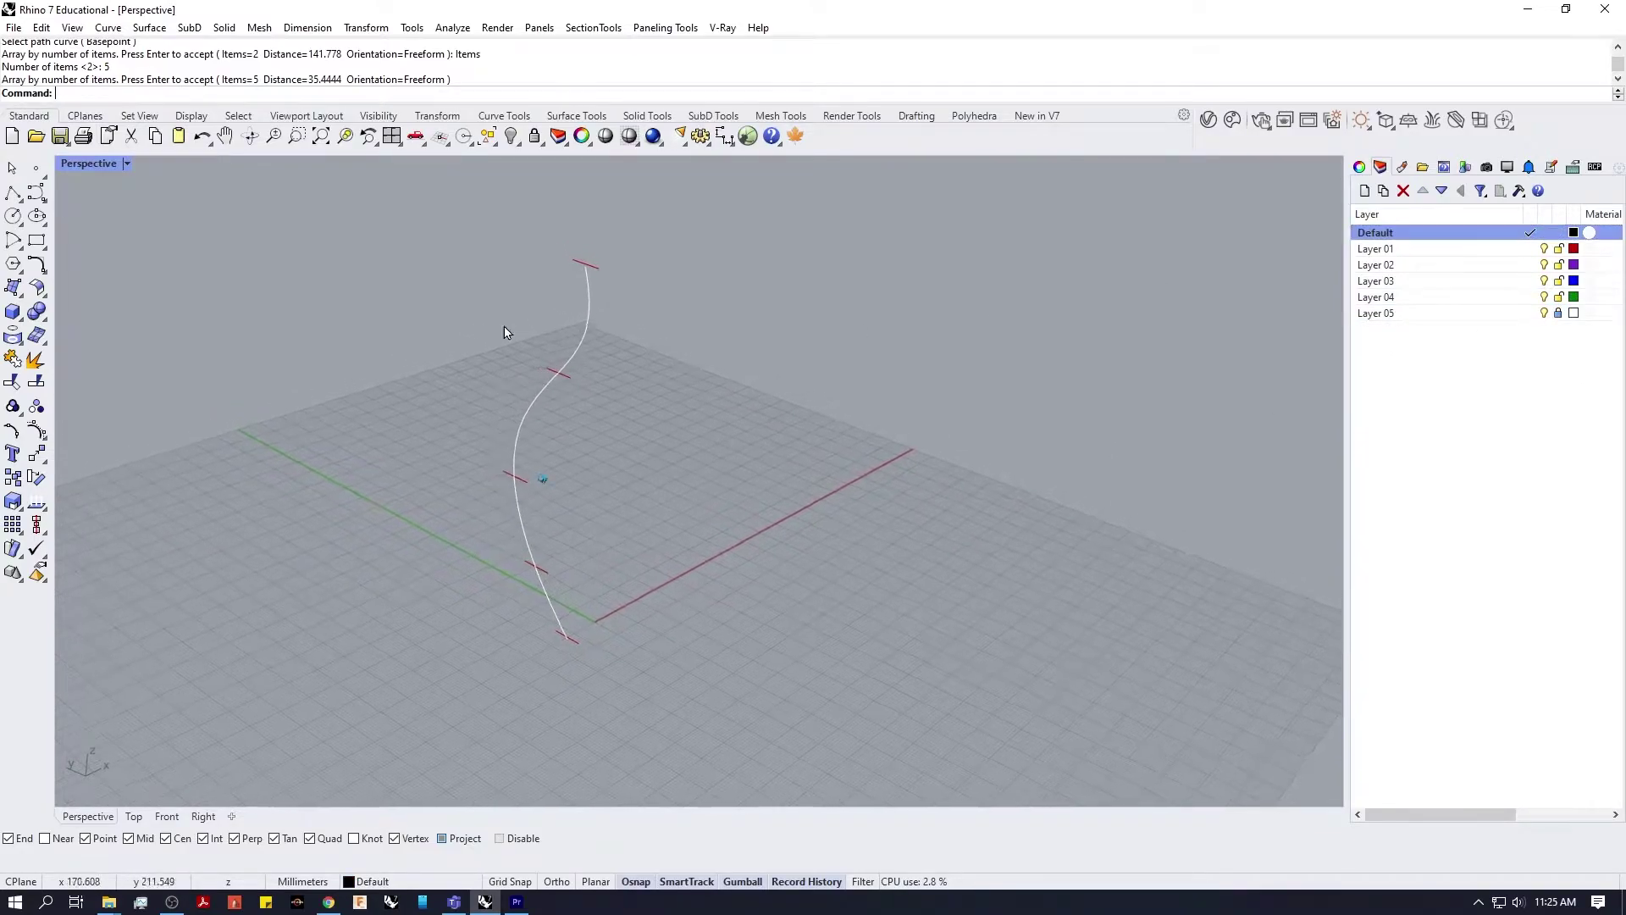
Step: Loft a Normal-style surface through the five arrayed cross-section lines without simplifying them
left_click(147, 31)
left_click(181, 68)
left_click(600, 241)
left_click(576, 352)
left_click(537, 454)
left_click(544, 547)
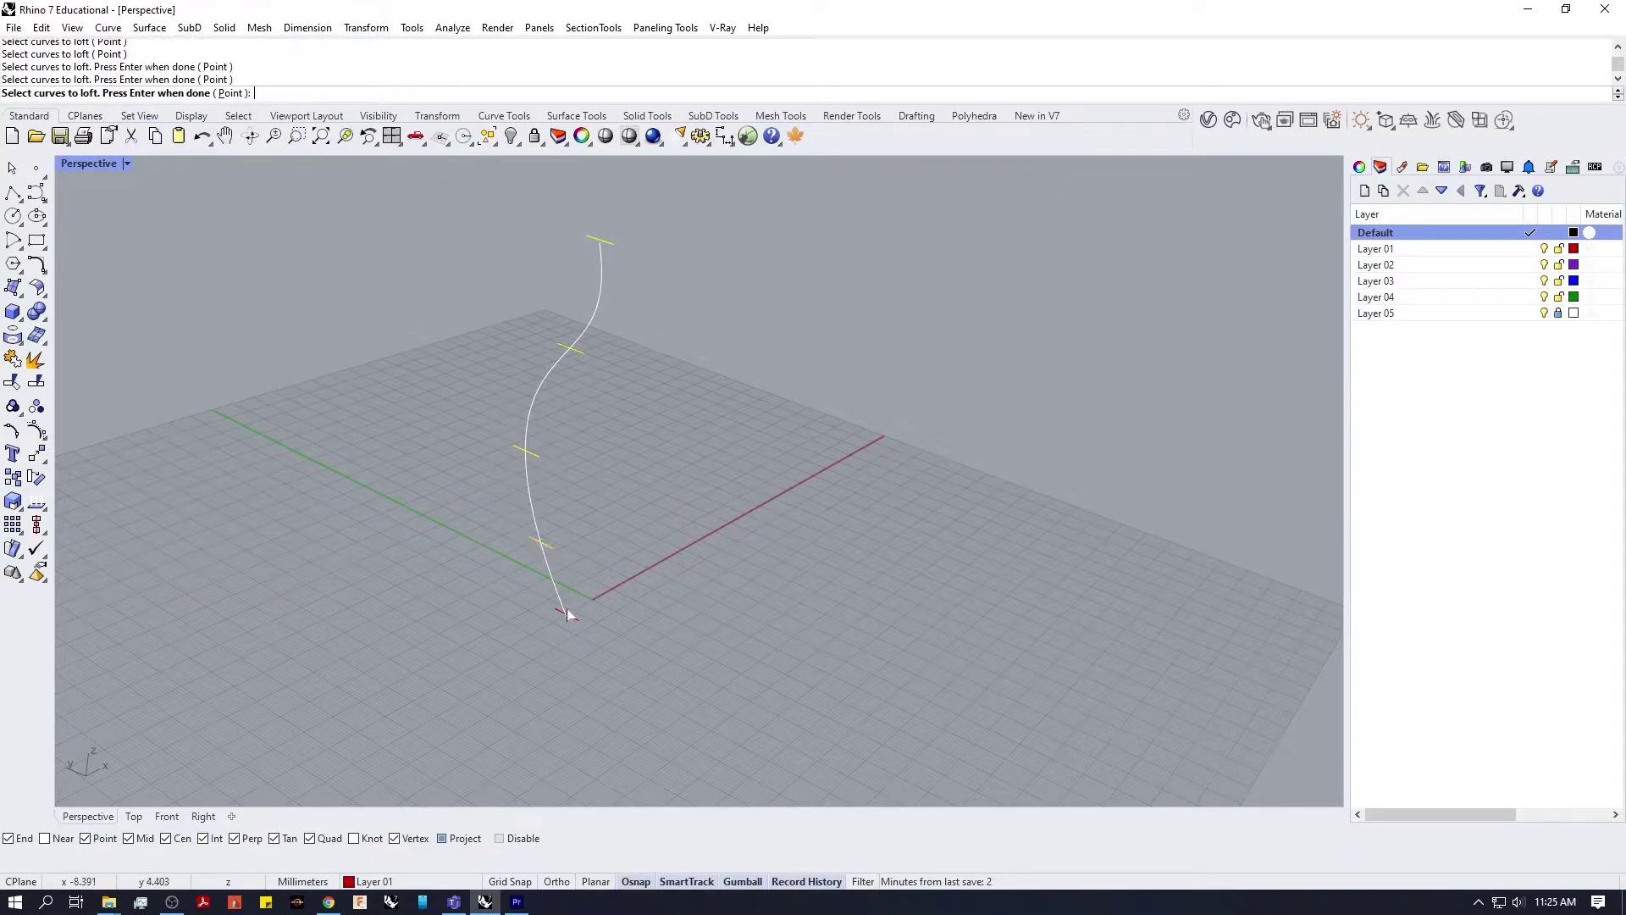
key("Return")
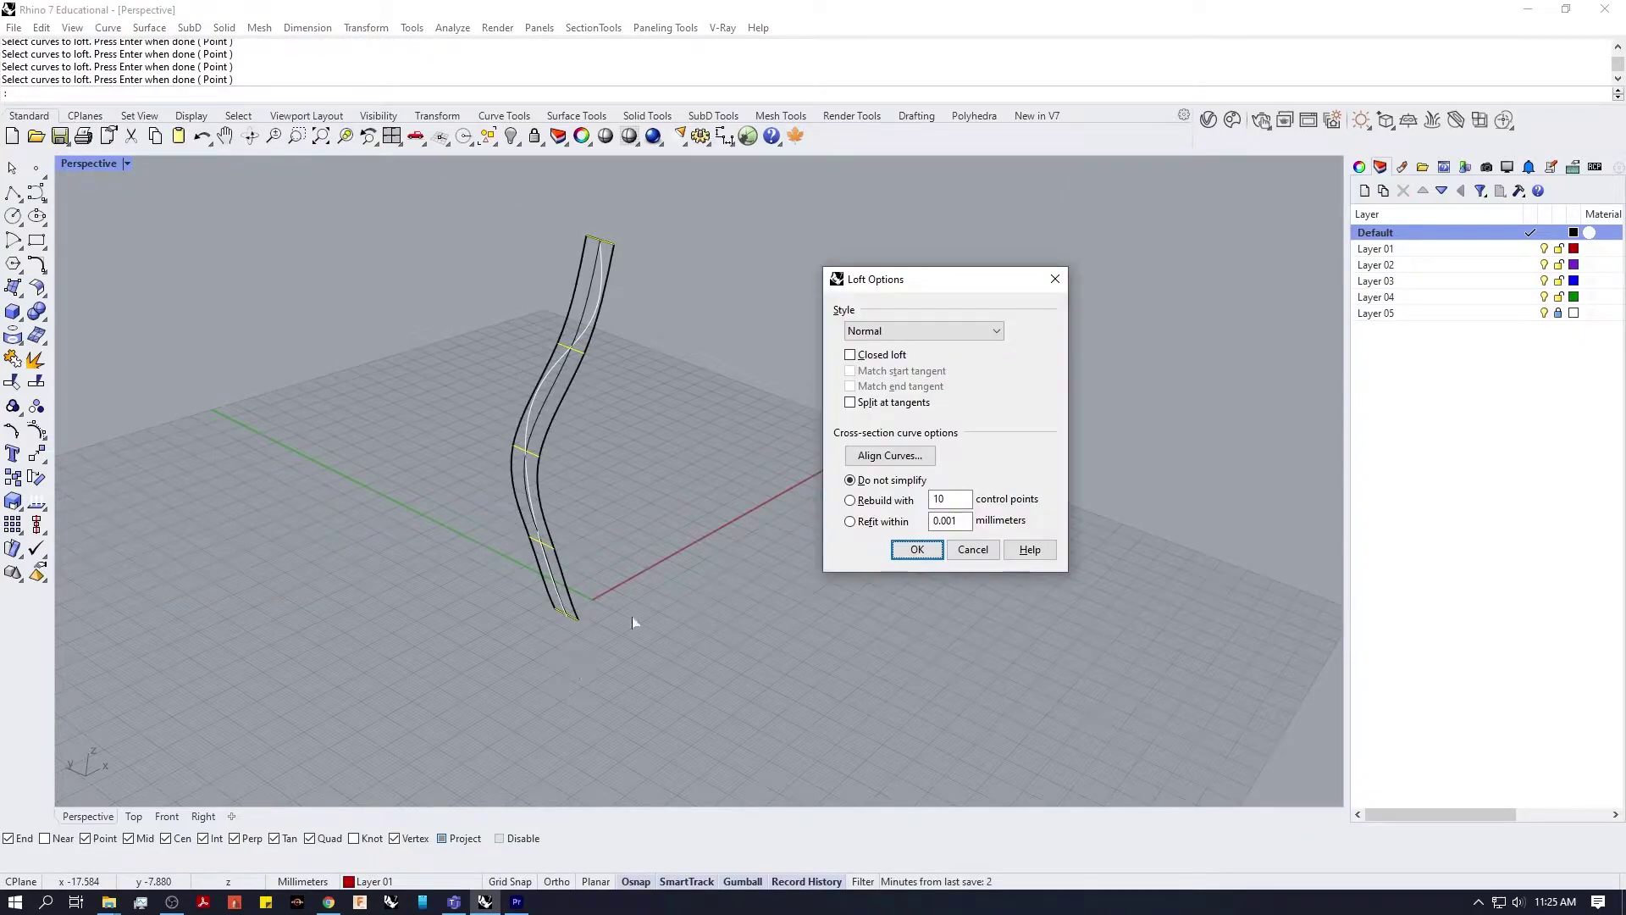
left_click(917, 549)
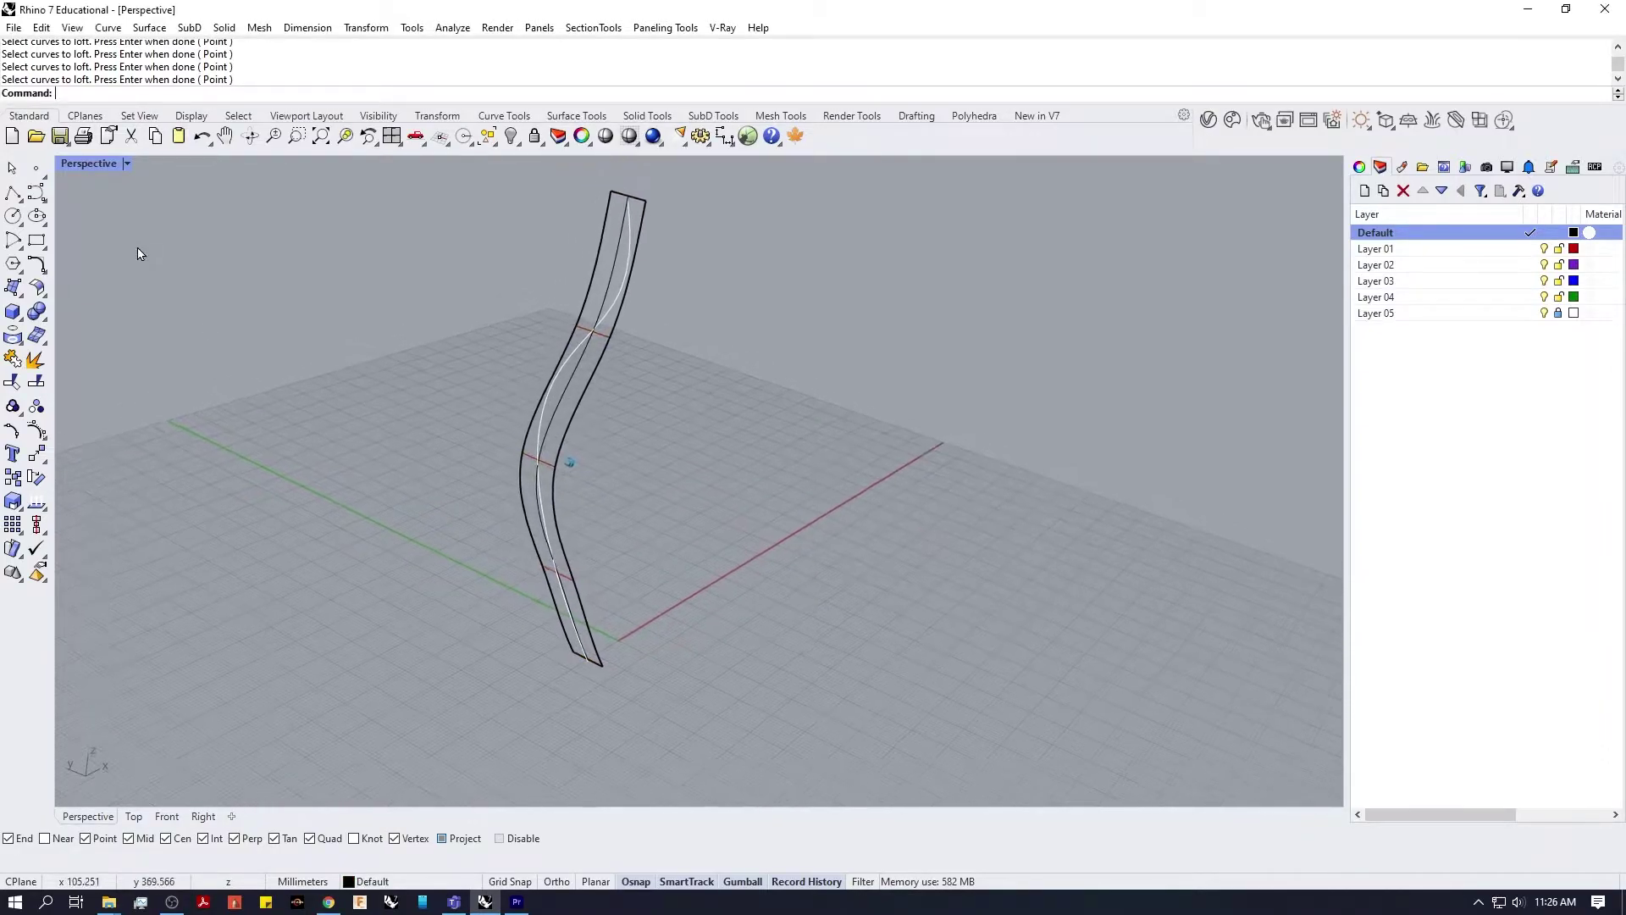
Step: Set the Perspective view's display mode to Shaded
left_click(126, 166)
left_click(84, 246)
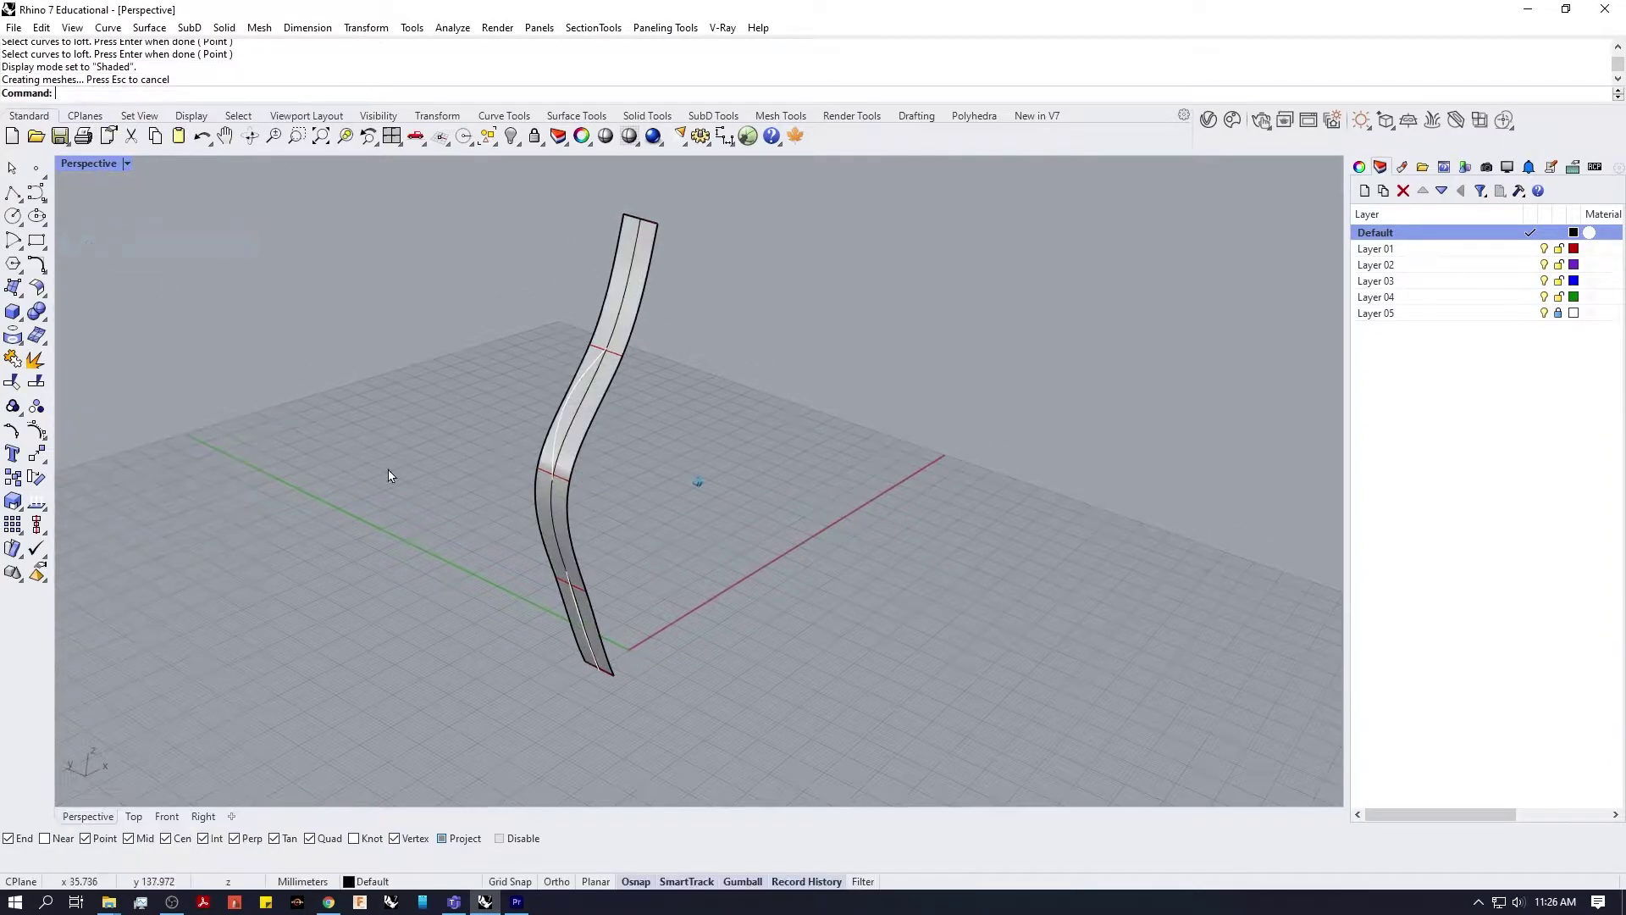
right_click_drag(381, 461, 515, 567)
Step: Make Layer 01 current and lock the Default layer that holds the lofted surface
left_click(1531, 249)
left_click(1559, 233)
right_click_drag(834, 378, 653, 384)
scroll(644, 342, "up", 3)
left_click(692, 342)
left_click(364, 305)
right_click_drag(365, 305, 337, 306)
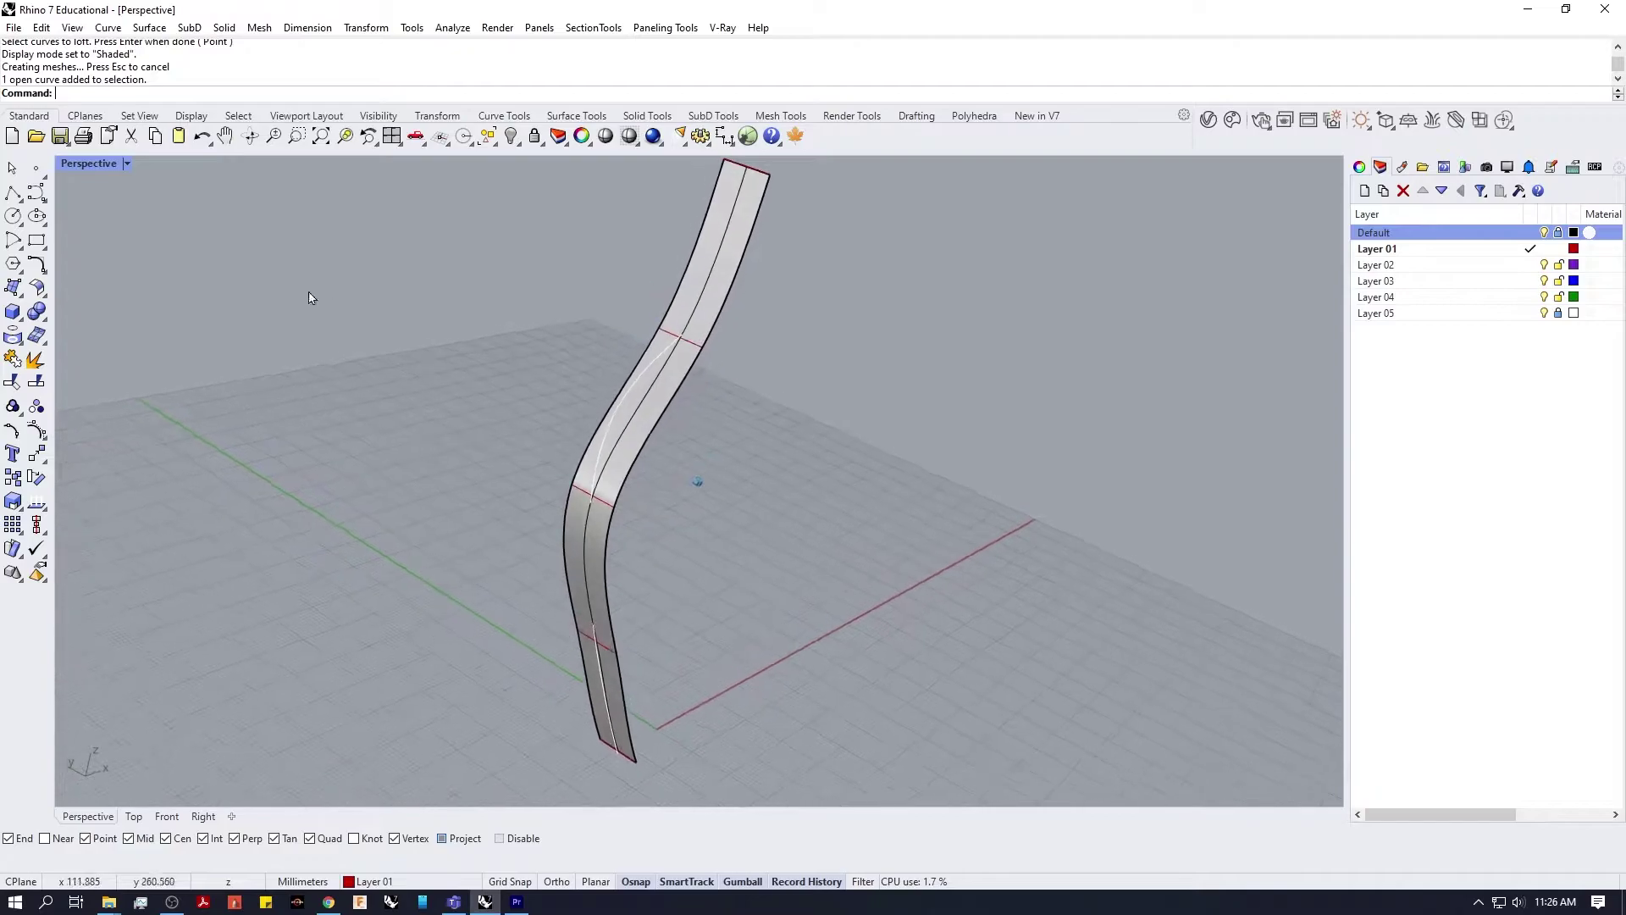
Step: Bow the ribbon's second cross-section from the base by moving its middle control points
right_click_drag(674, 330, 726, 499)
left_click(640, 690)
scroll(639, 693, "up", 5)
left_click(439, 398)
right_click_drag(439, 395, 278, 553)
left_click(301, 557)
left_click_drag(303, 561, 419, 412)
right_click_drag(419, 423, 574, 398)
left_click_drag(575, 398, 539, 525)
Step: Bow the ribbon's middle cross-section by shifting its inner control points out of line
left_click(556, 457)
scroll(562, 467, "up", 5)
left_click_drag(559, 471, 599, 463)
right_click_drag(663, 443, 523, 456)
Step: Bow the cross-section just below the ribbon's top by moving its two middle control points
left_click(664, 445)
scroll(663, 449, "up", 5)
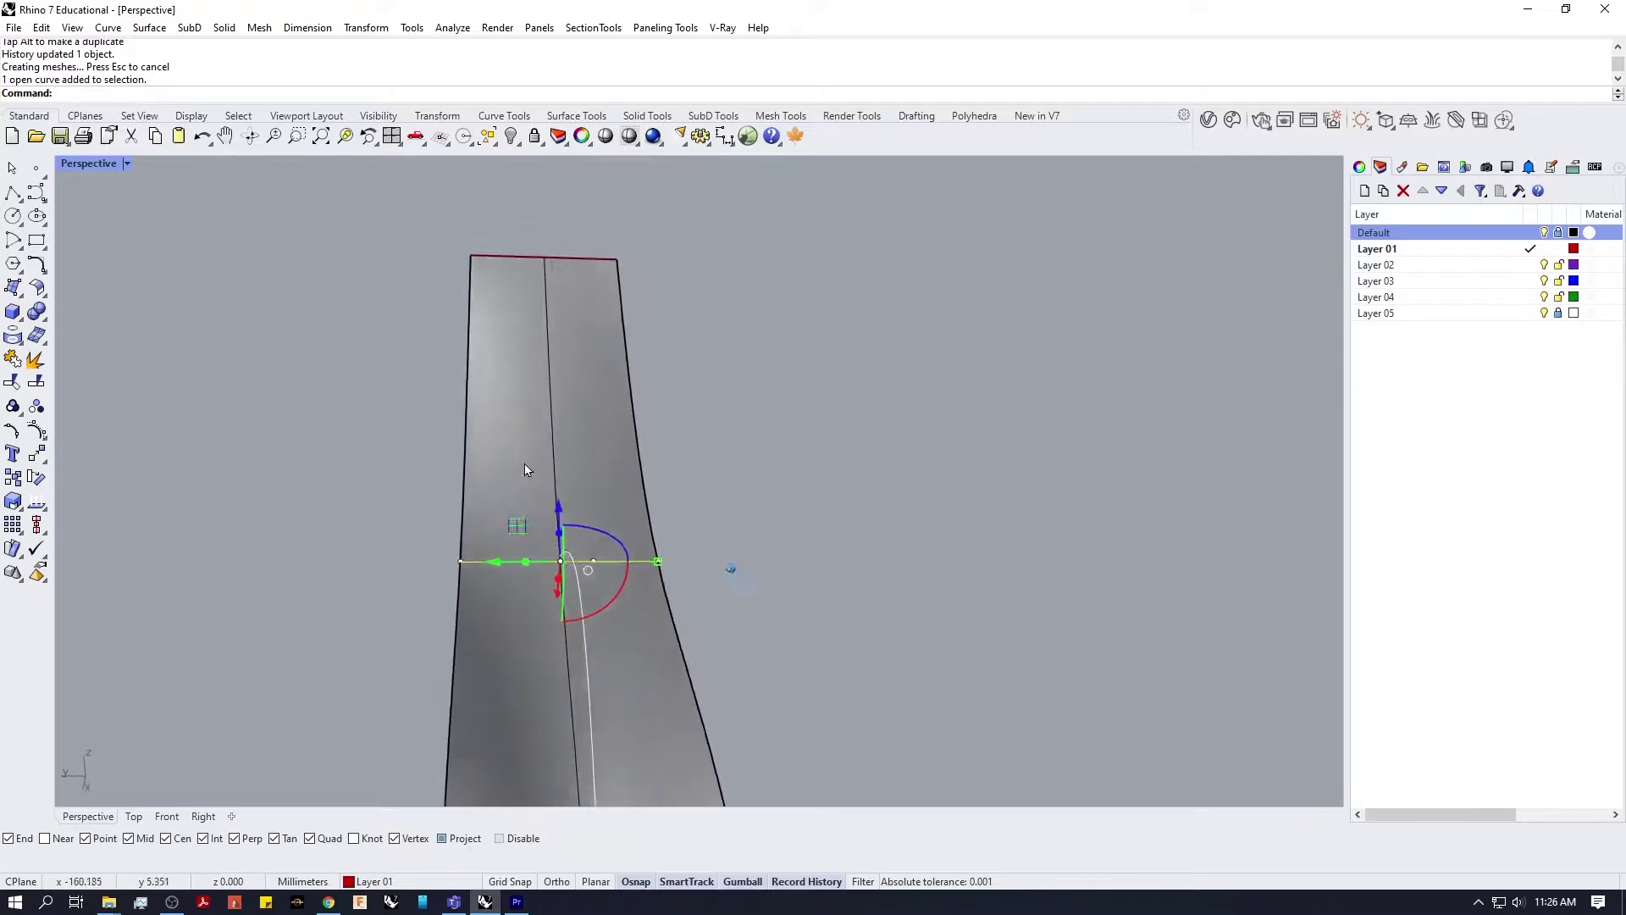
left_click_drag(506, 522, 604, 618)
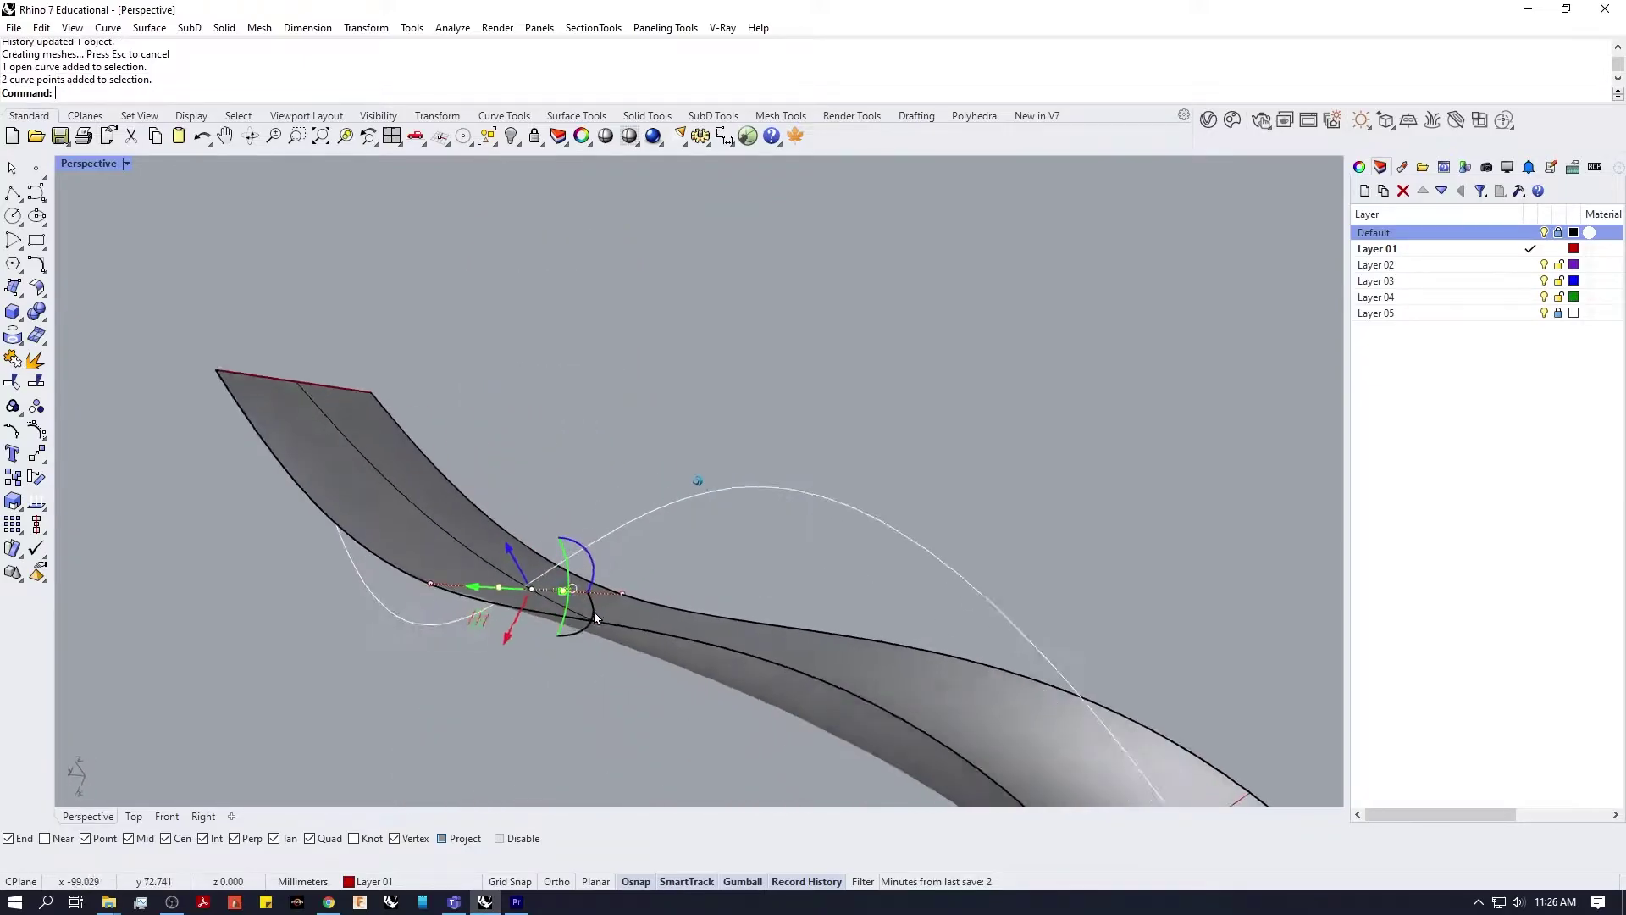
right_click_drag(597, 617, 569, 603)
left_click_drag(493, 619, 532, 573)
right_click_drag(535, 569, 660, 592)
Step: Move the cross-section below the top in the XZ plane toward the upper bend of the guide curve
left_click(505, 500)
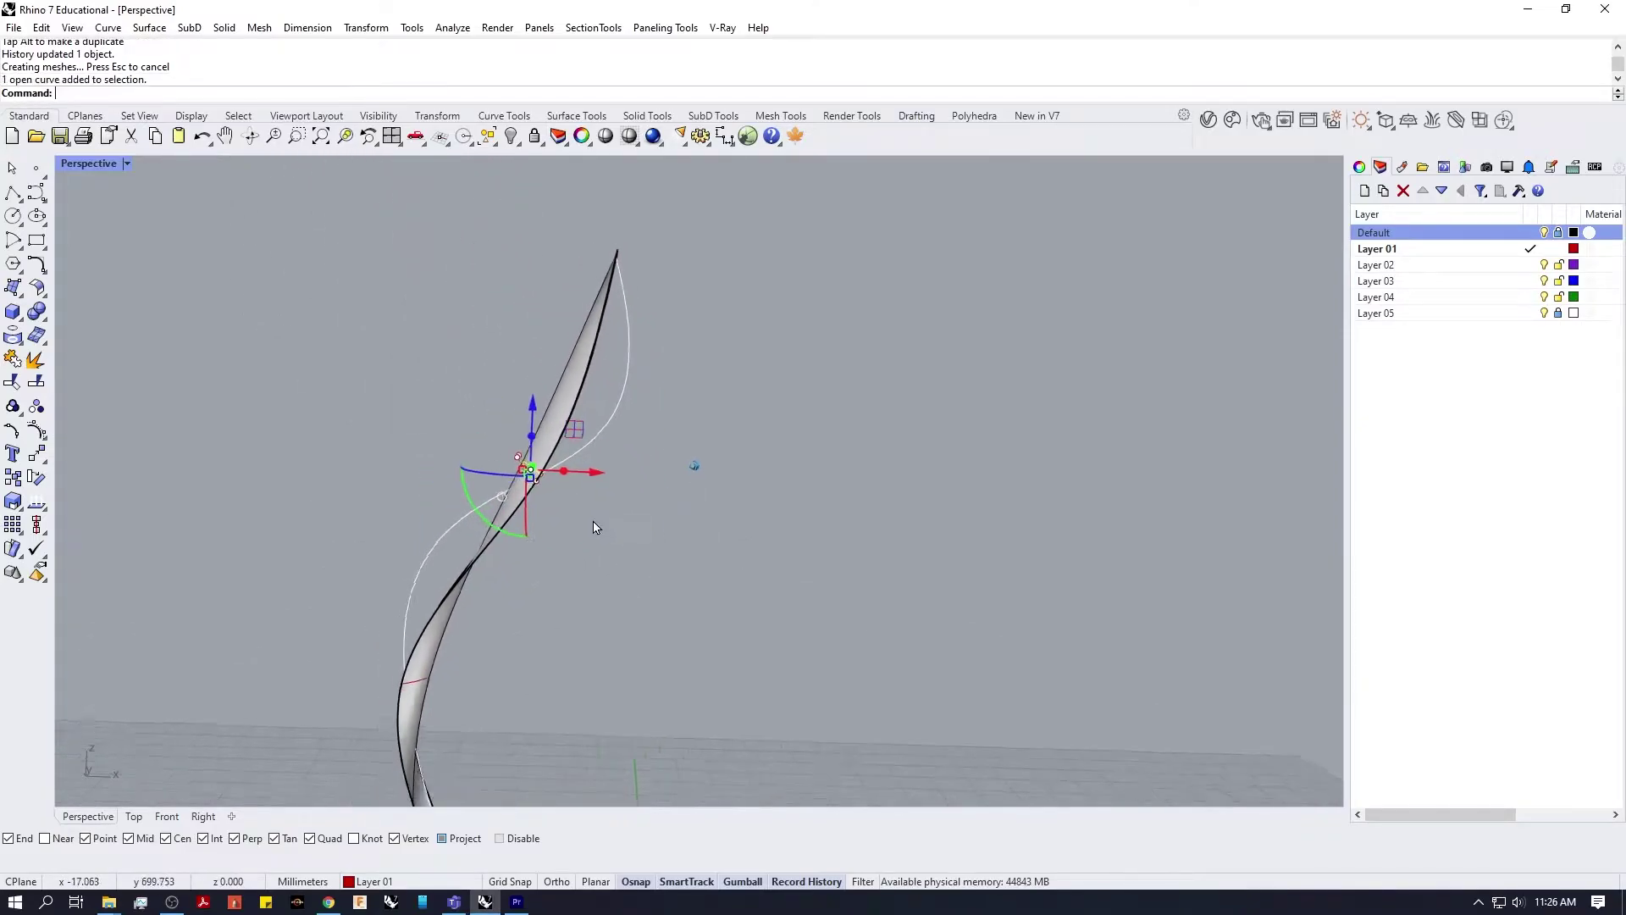
scroll(593, 525, "down", 5)
left_click_drag(634, 386, 681, 378)
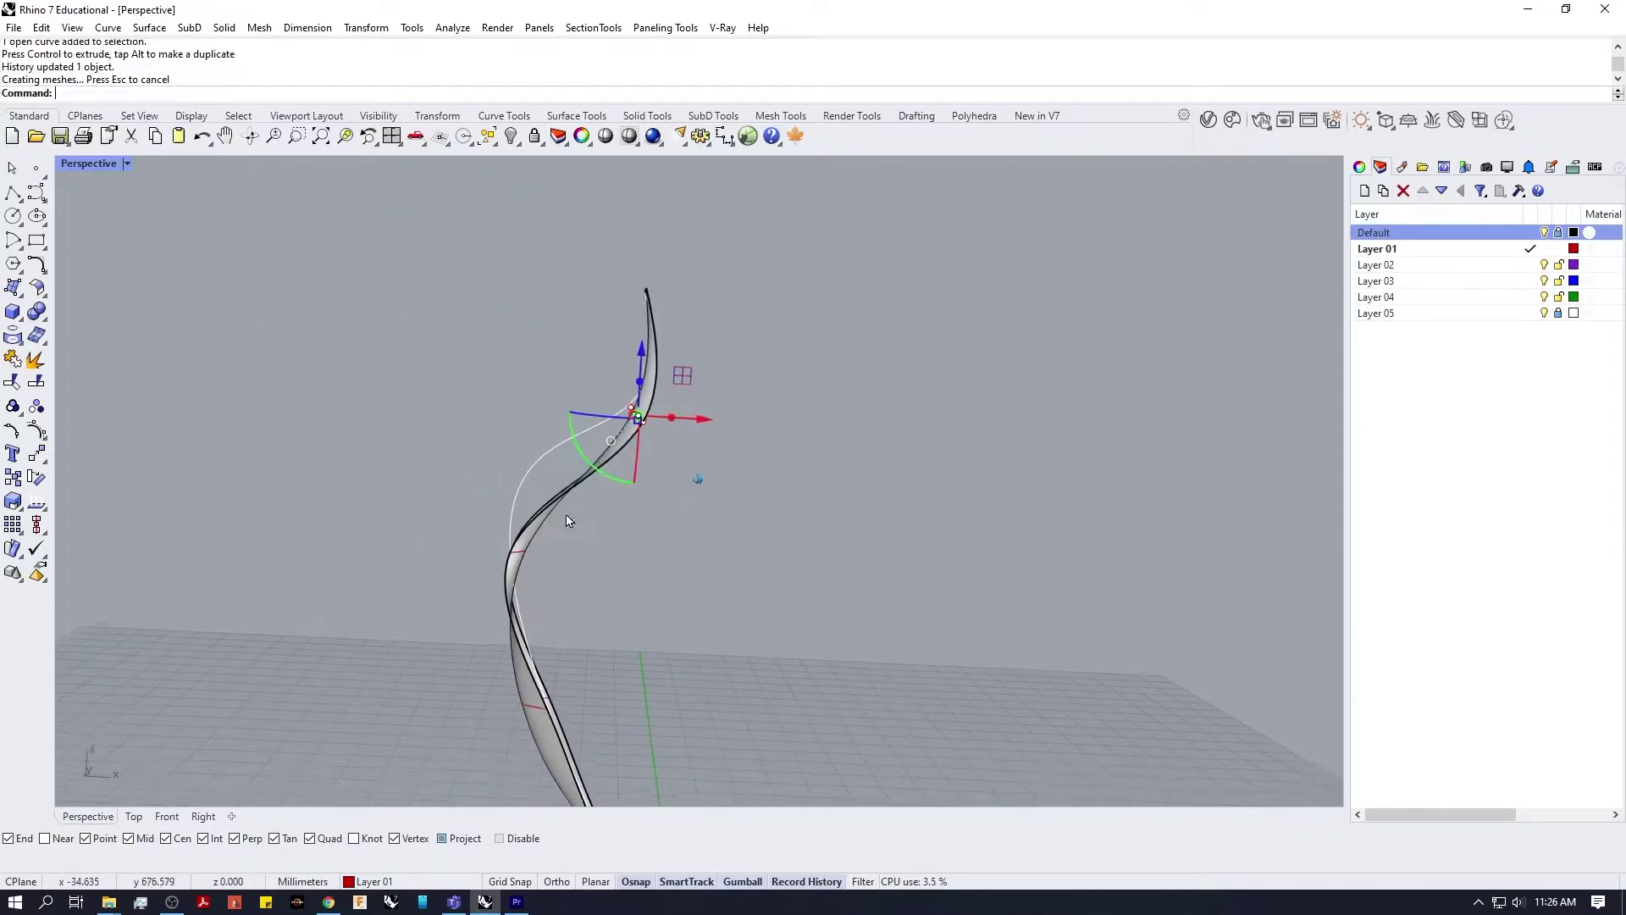
Step: Move the ribbon's middle cross-section upward in the XZ plane to sharpen the S-bend
scroll(620, 297, "down", 2)
scroll(533, 508, "up", 1)
left_click(545, 521)
left_click_drag(582, 487, 582, 414)
left_click_drag(583, 413, 599, 407)
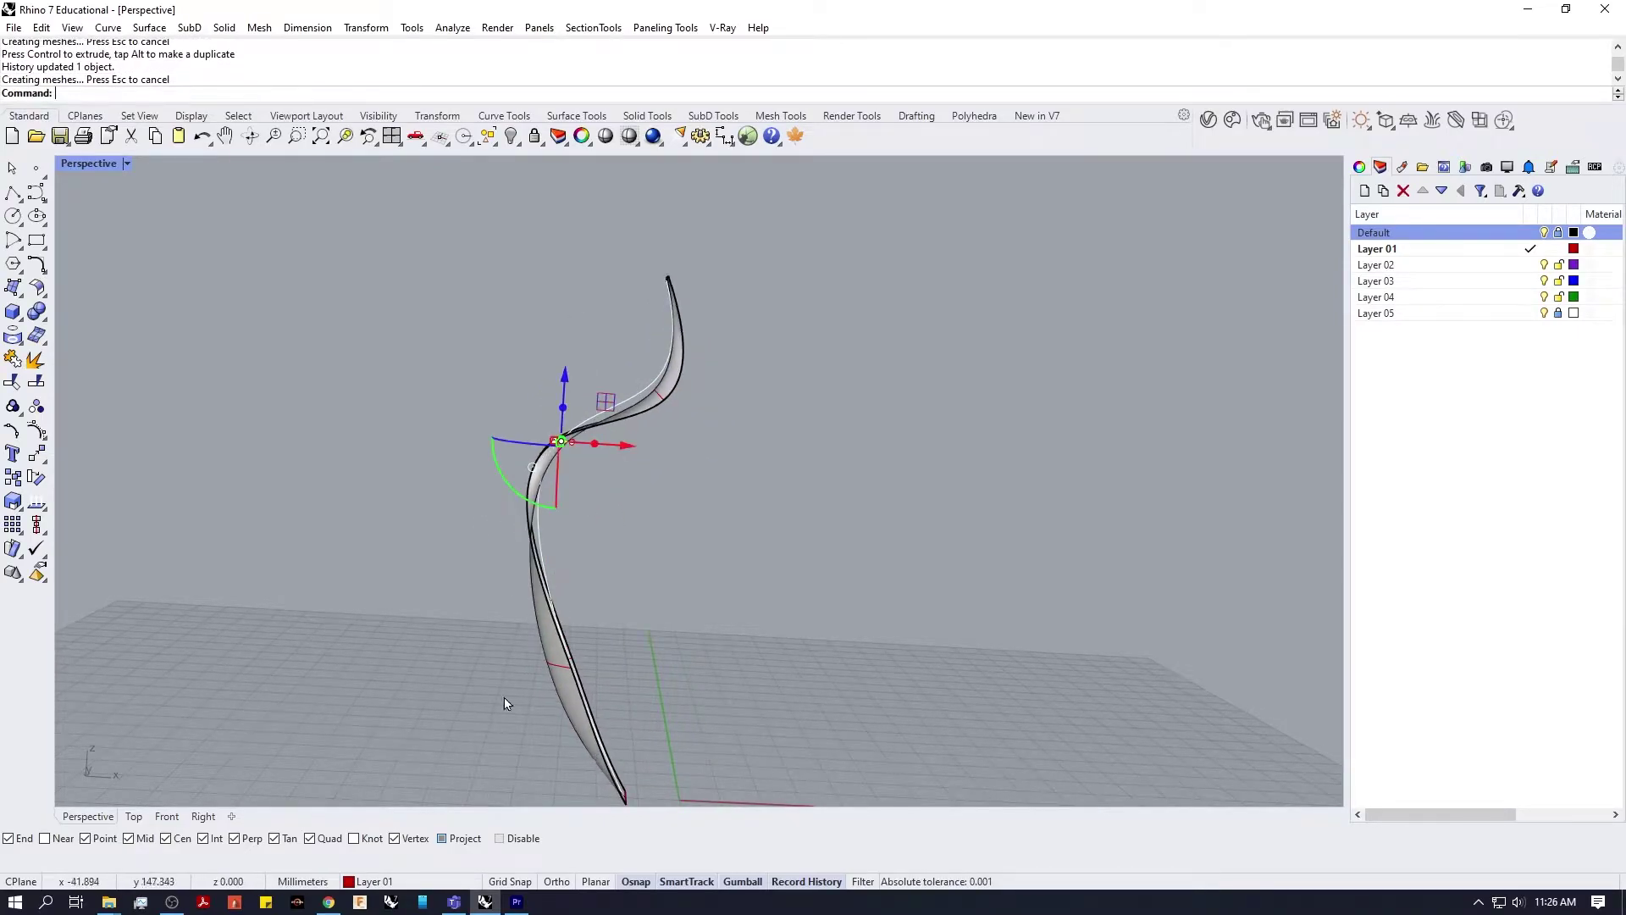
Step: Fine-tune the positions of the middle and upper cross-sections in the Front view
left_click(204, 816)
left_click(167, 817)
left_click_drag(713, 478, 695, 486)
left_click(839, 432)
left_click_drag(874, 391, 851, 386)
left_click_drag(851, 386, 850, 396)
Step: Shift the ribbon's second cross-section from the base slightly away from the vertical axis in the Front view
scroll(847, 271, "down", 6)
right_click_drag(754, 654, 741, 512)
left_click(657, 494)
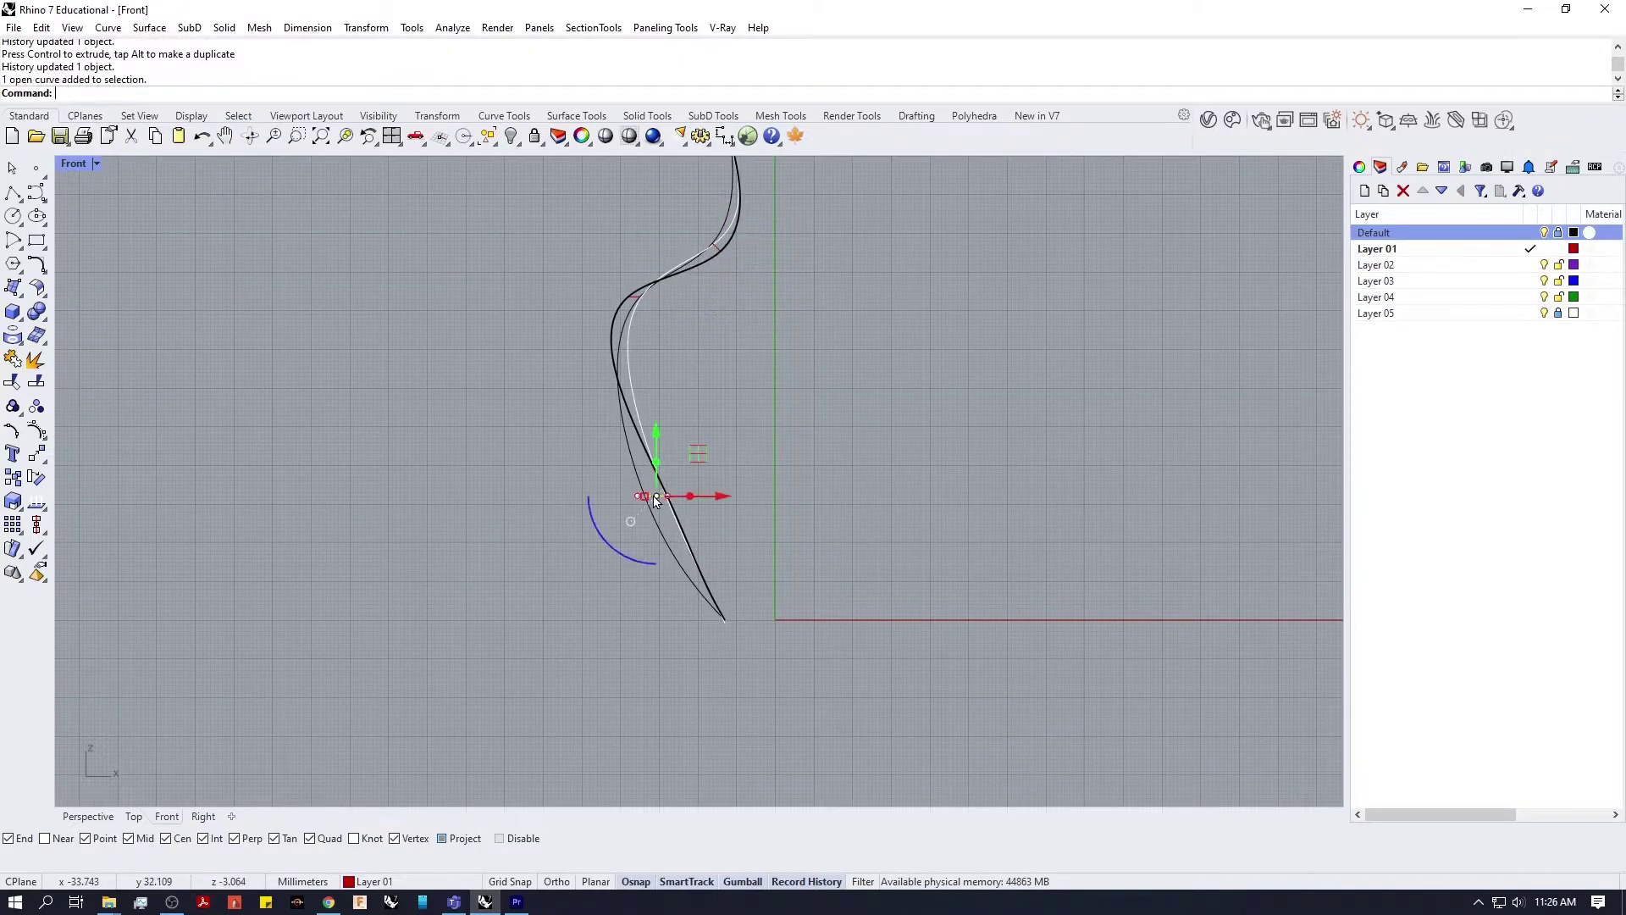
scroll(659, 498, "up", 3)
left_click_drag(697, 453, 690, 454)
key("Escape")
scroll(648, 390, "down", 5)
right_click_drag(641, 377, 481, 551)
scroll(559, 555, "up", 1)
Step: Narrow the ribbon's foot in the Perspective view by scaling down its bottom cross-section
left_click(89, 817)
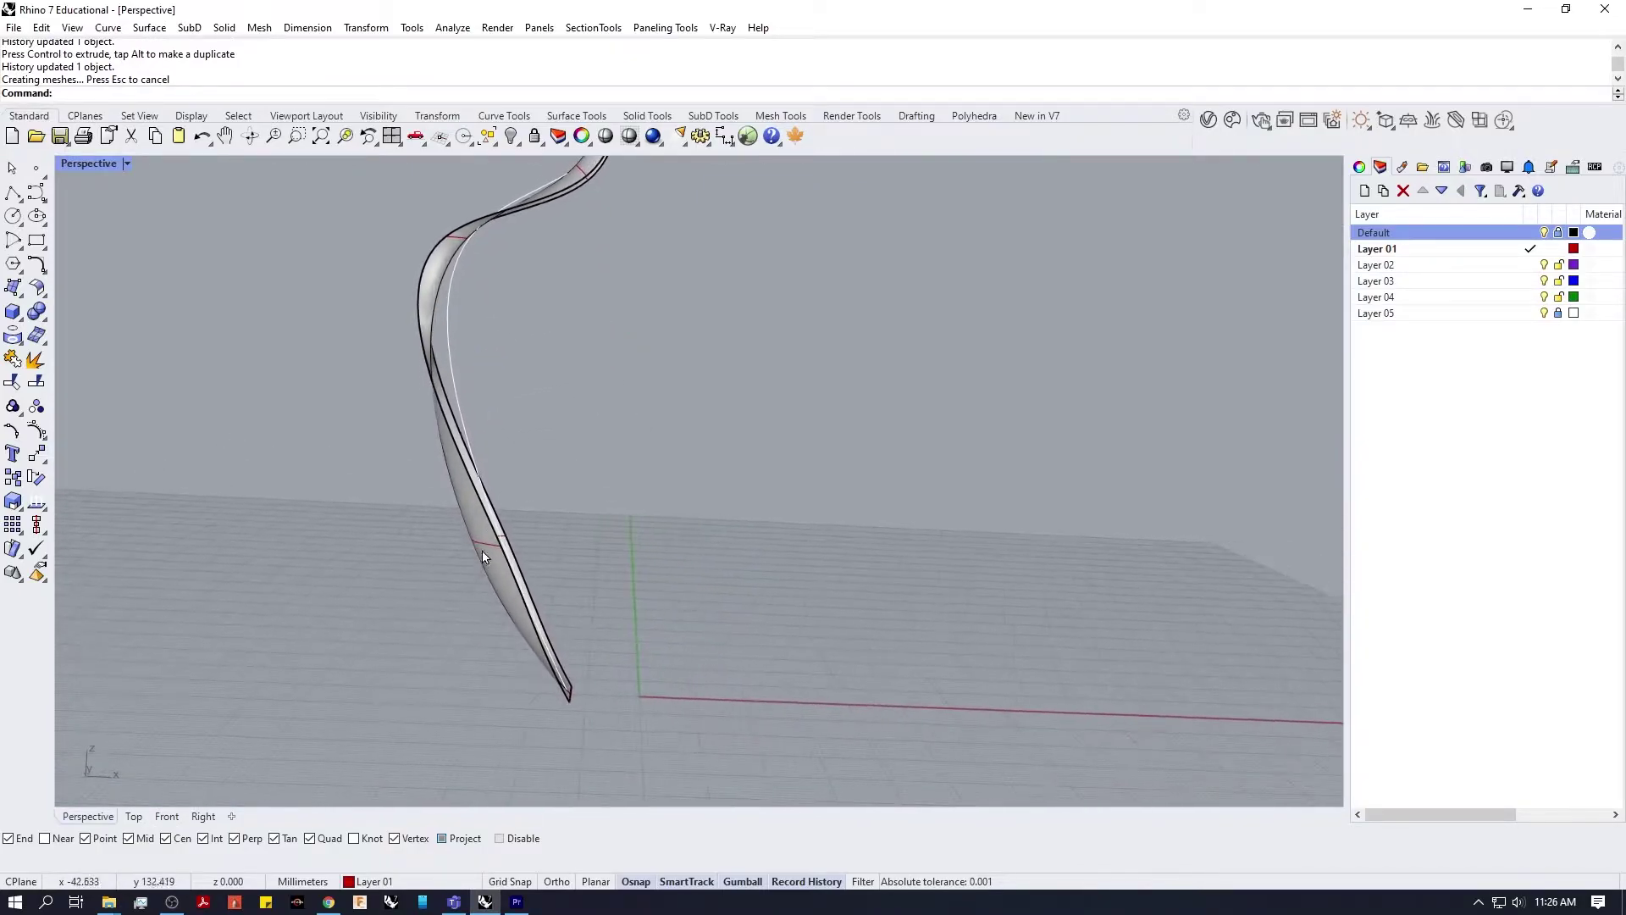
left_click(490, 550)
left_click_drag(558, 551, 558, 551)
left_click(654, 520)
right_click_drag(656, 518, 485, 562)
scroll(618, 580, "down", 5)
scroll(429, 638, "up", 5)
left_click(378, 610)
left_click_drag(532, 536, 530, 538)
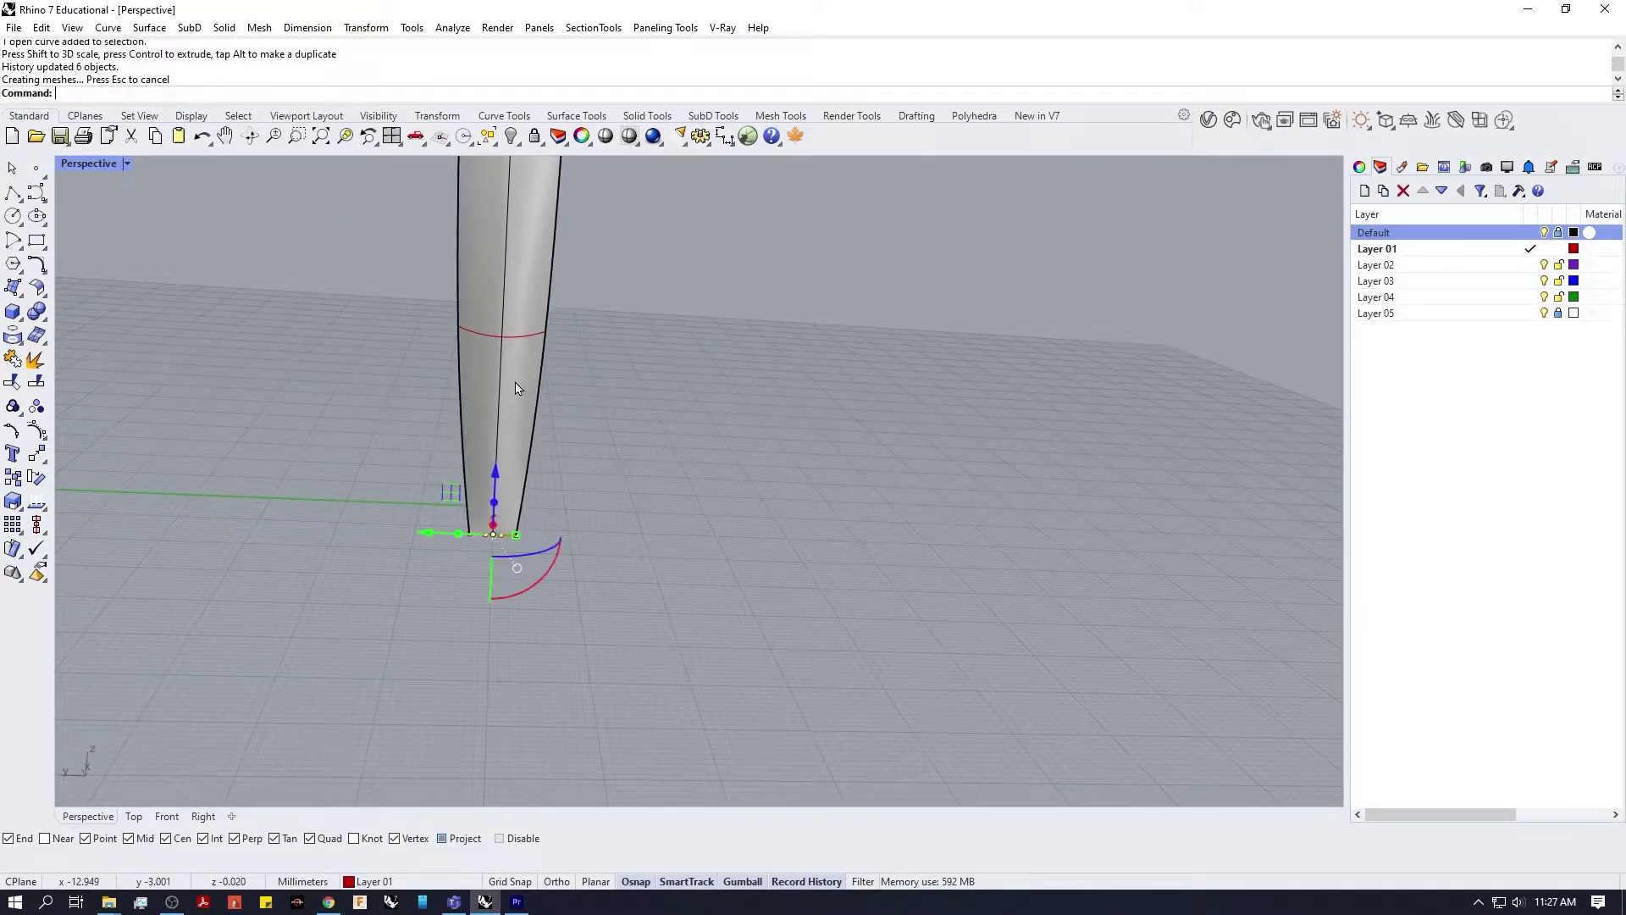
left_click_drag(541, 339, 540, 339)
Step: Adjust the position of the ribbon's top cross-section to refine the tip
scroll(505, 598, "down", 5)
right_click_drag(586, 343, 449, 612, "shift")
scroll(635, 470, "up", 3)
left_click(441, 606)
scroll(573, 573, "down", 2)
right_click_drag(575, 572, 519, 565)
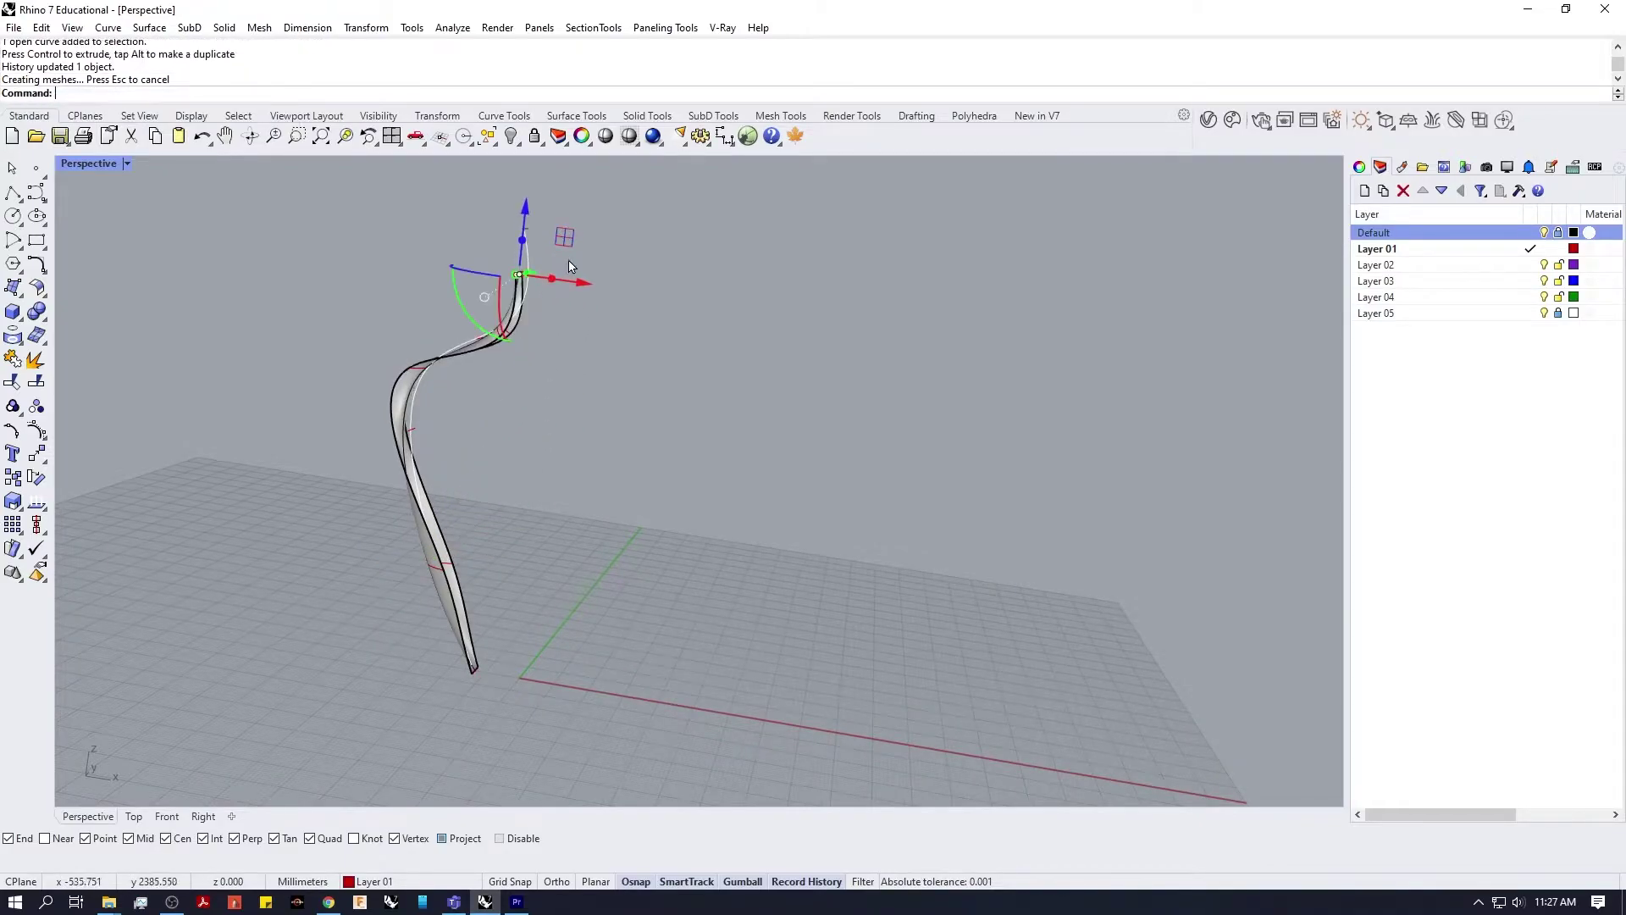
right_click_drag(569, 267, 547, 291)
left_click_drag(540, 244, 540, 243)
Step: Make Layer 02 the current layer
right_click_drag(603, 335, 1531, 275)
scroll(566, 443, "down", 4)
scroll(566, 444, "up", 4)
scroll(574, 483, "up", 2)
left_click(577, 483)
scroll(584, 387, "up", 2)
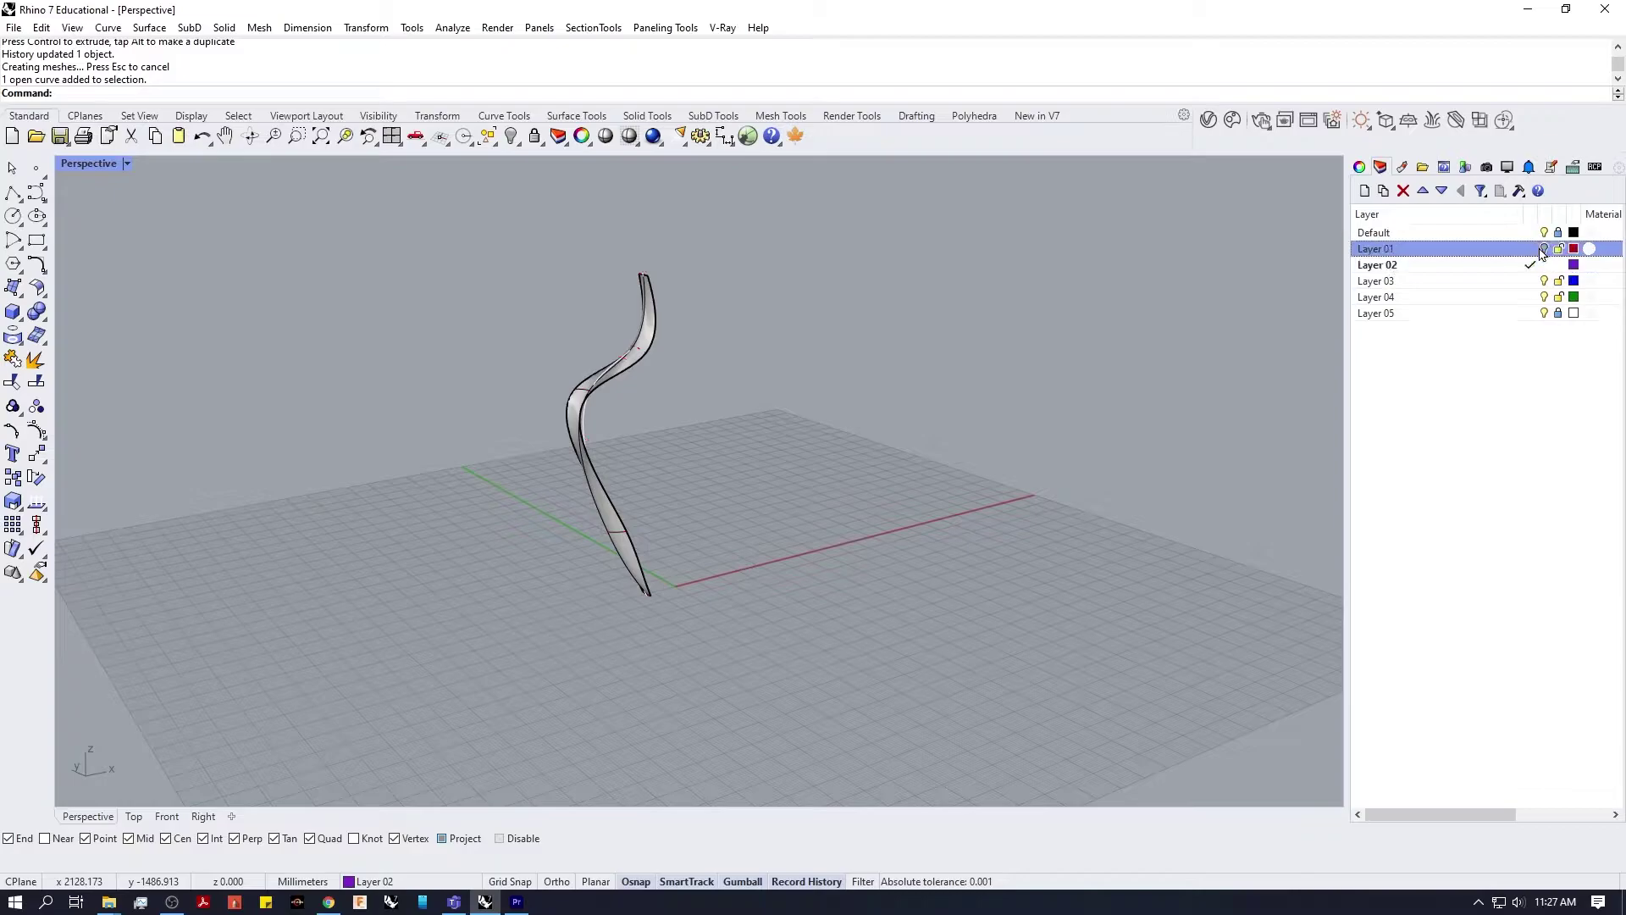
Step: Polar array the ribbon surface around the world origin with 12 items over 360 degrees, keeping Layer 01 hidden
right_click_drag(555, 418, 597, 447)
right_click_drag(936, 425, 610, 428)
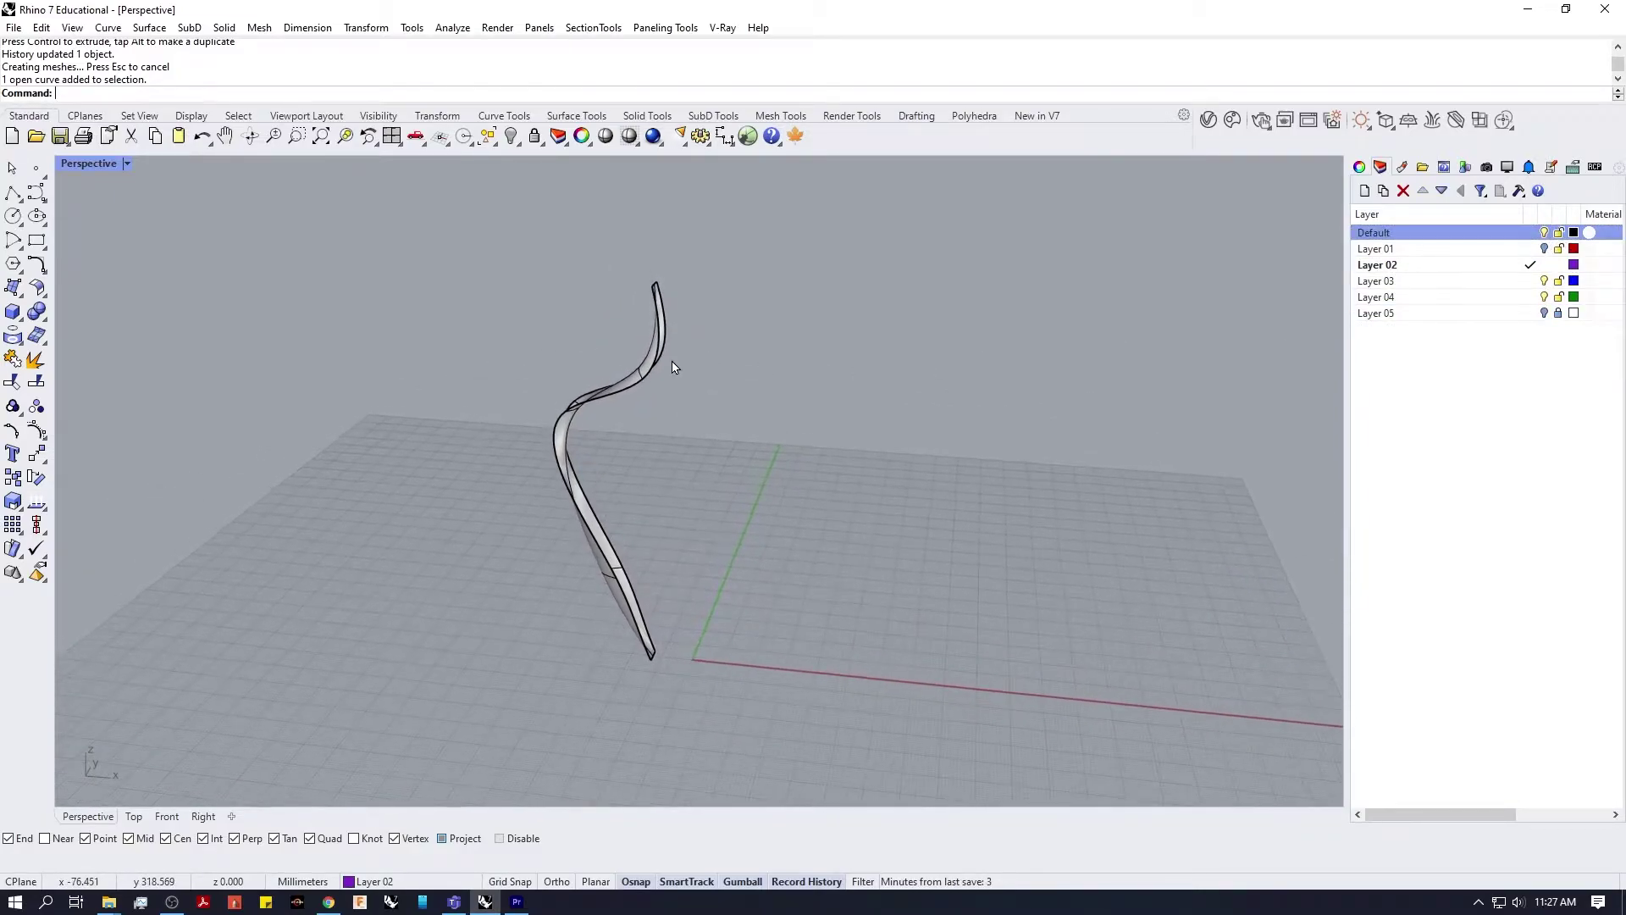
left_click(366, 28)
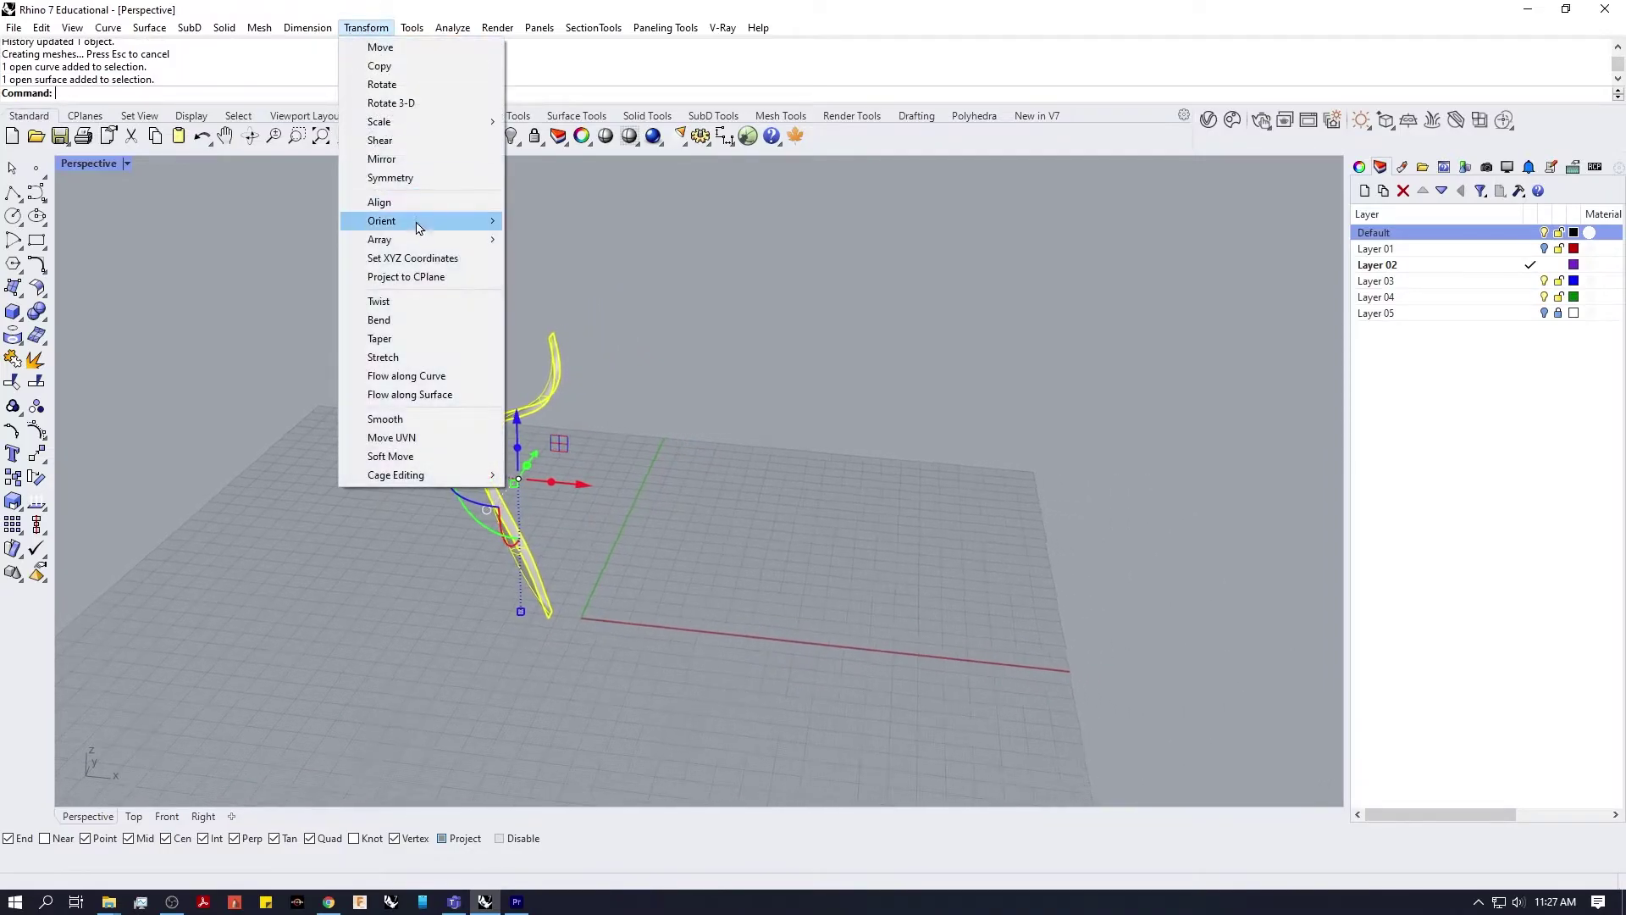
left_click(581, 259)
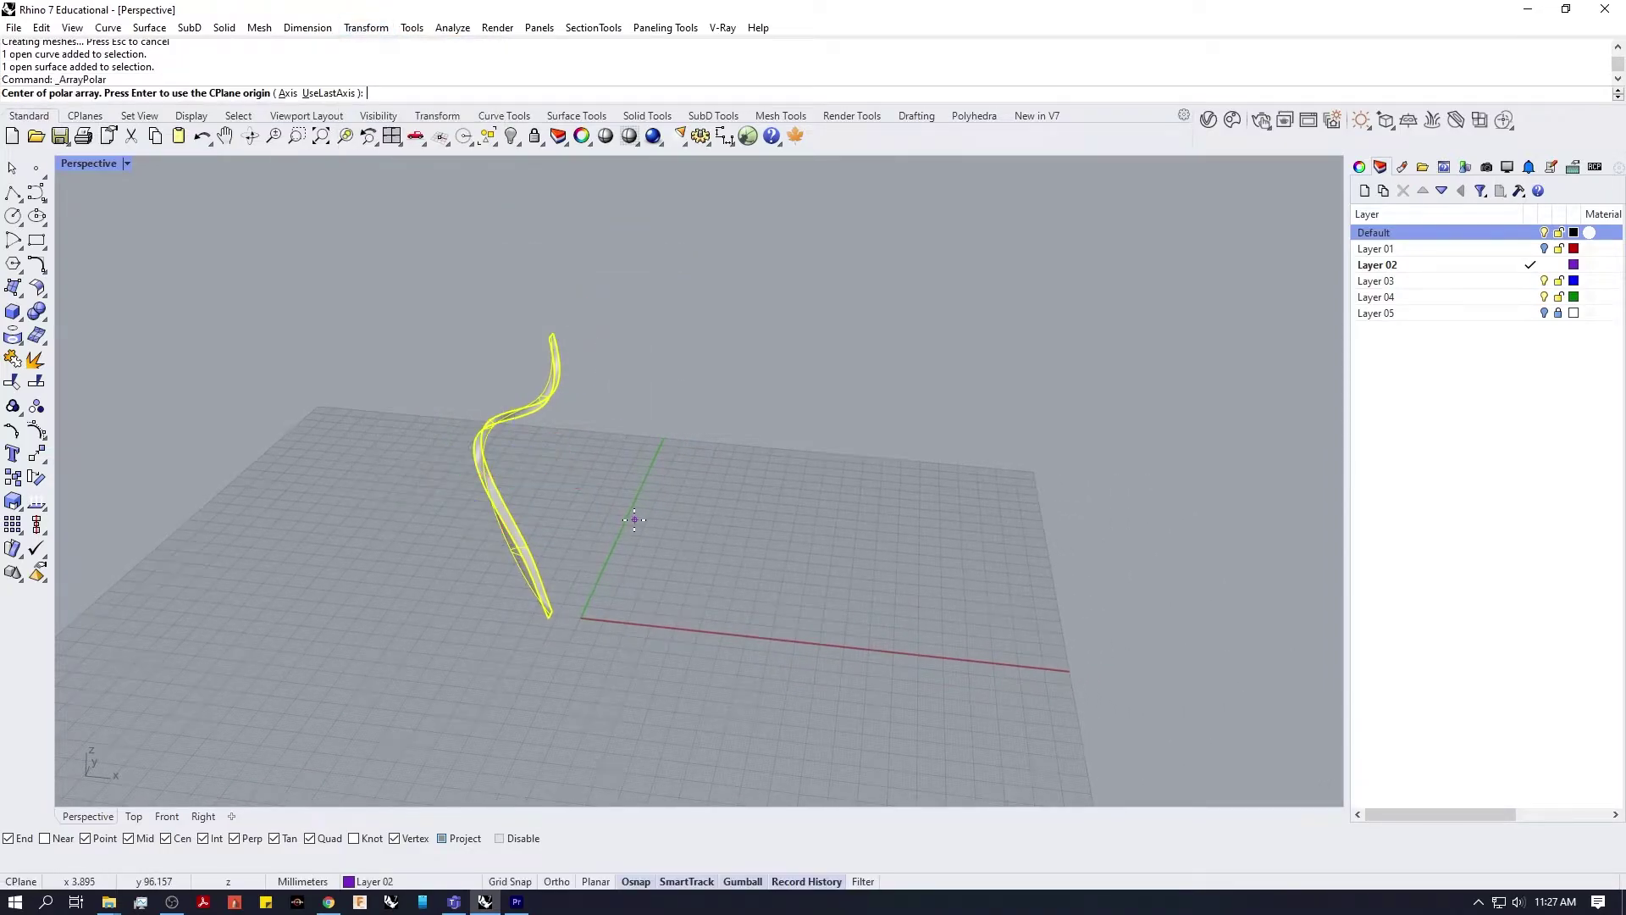
type("0")
key("Return")
scroll(597, 551, "up", 3)
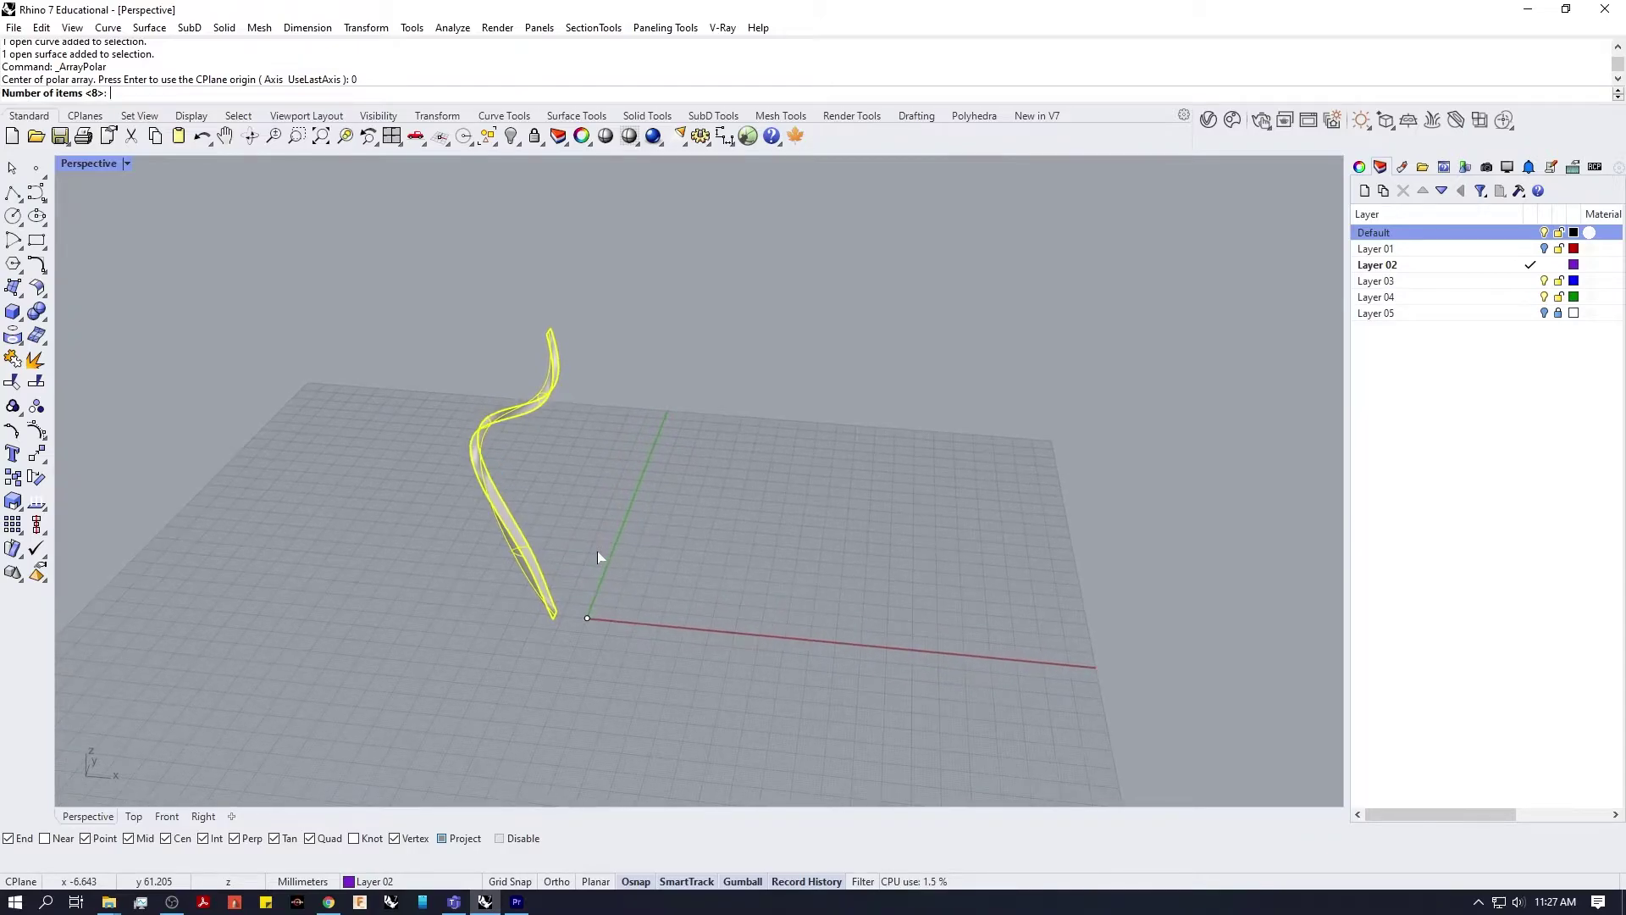
type("12")
key("Return")
key("Return")
mouse_move(597, 558)
right_mouse_down()
mouse_move(730, 582)
mouse_move(697, 570)
right_mouse_up()
key("Return")
left_click(709, 637)
right_click_drag(711, 651, 525, 593)
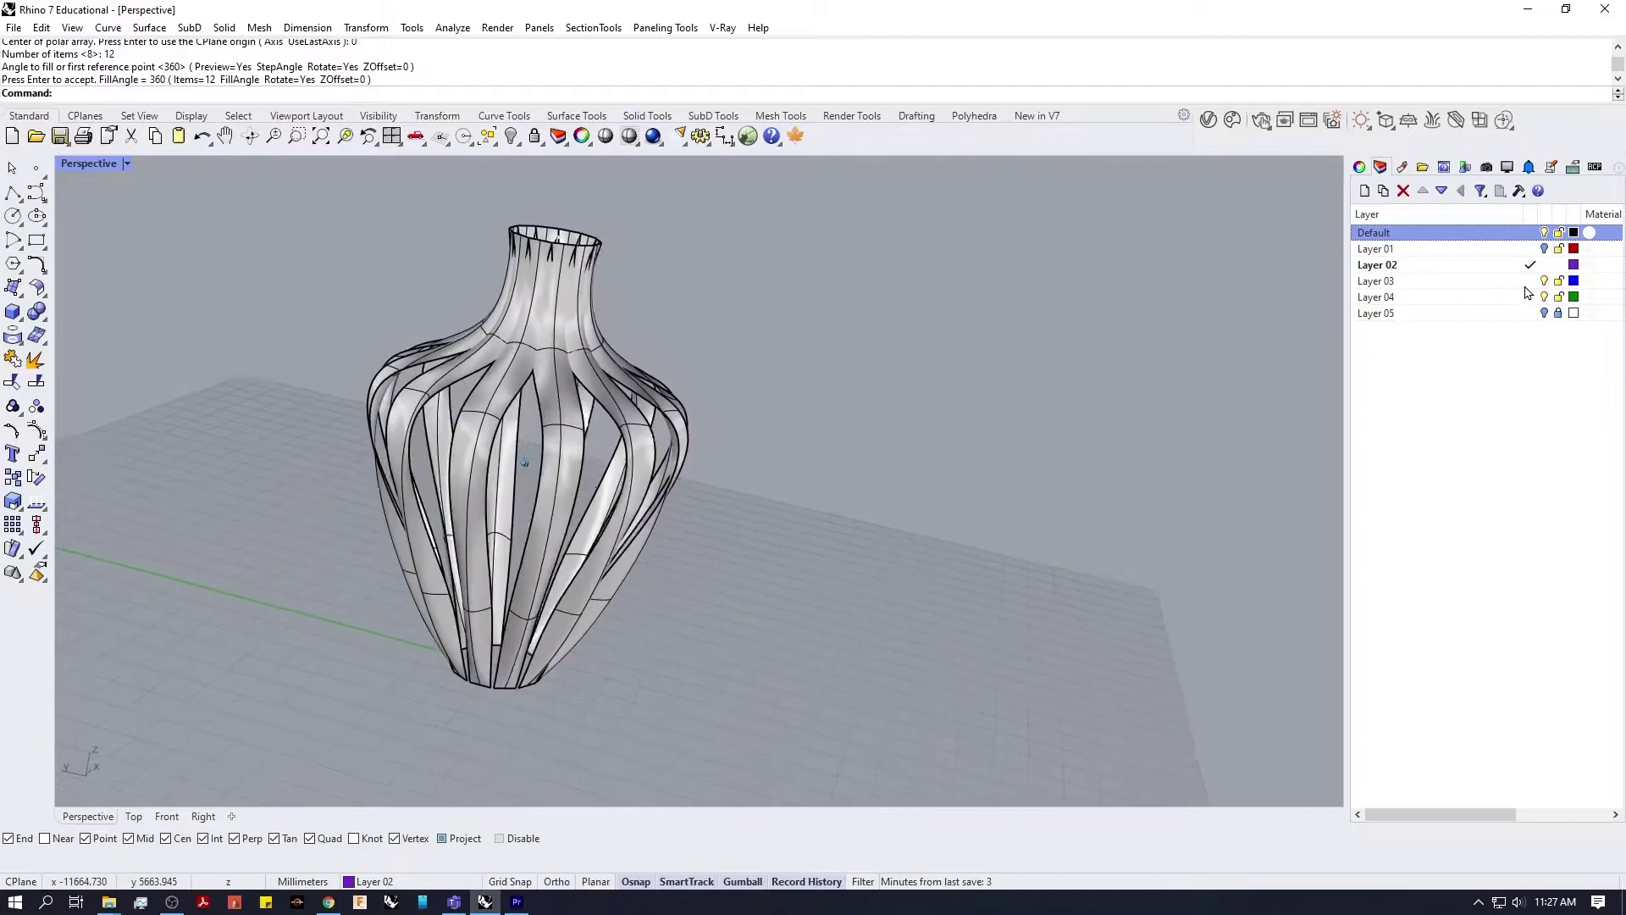
Step: Show Layer 01 and narrow the ribbons at the base of the neck by scaling down that cross-section
left_click(1516, 248)
scroll(656, 345, "up", 5)
scroll(656, 345, "down", 3)
left_click(684, 486)
left_click(733, 532)
right_click_drag(732, 532, 779, 436)
left_click_drag(695, 518, 696, 518)
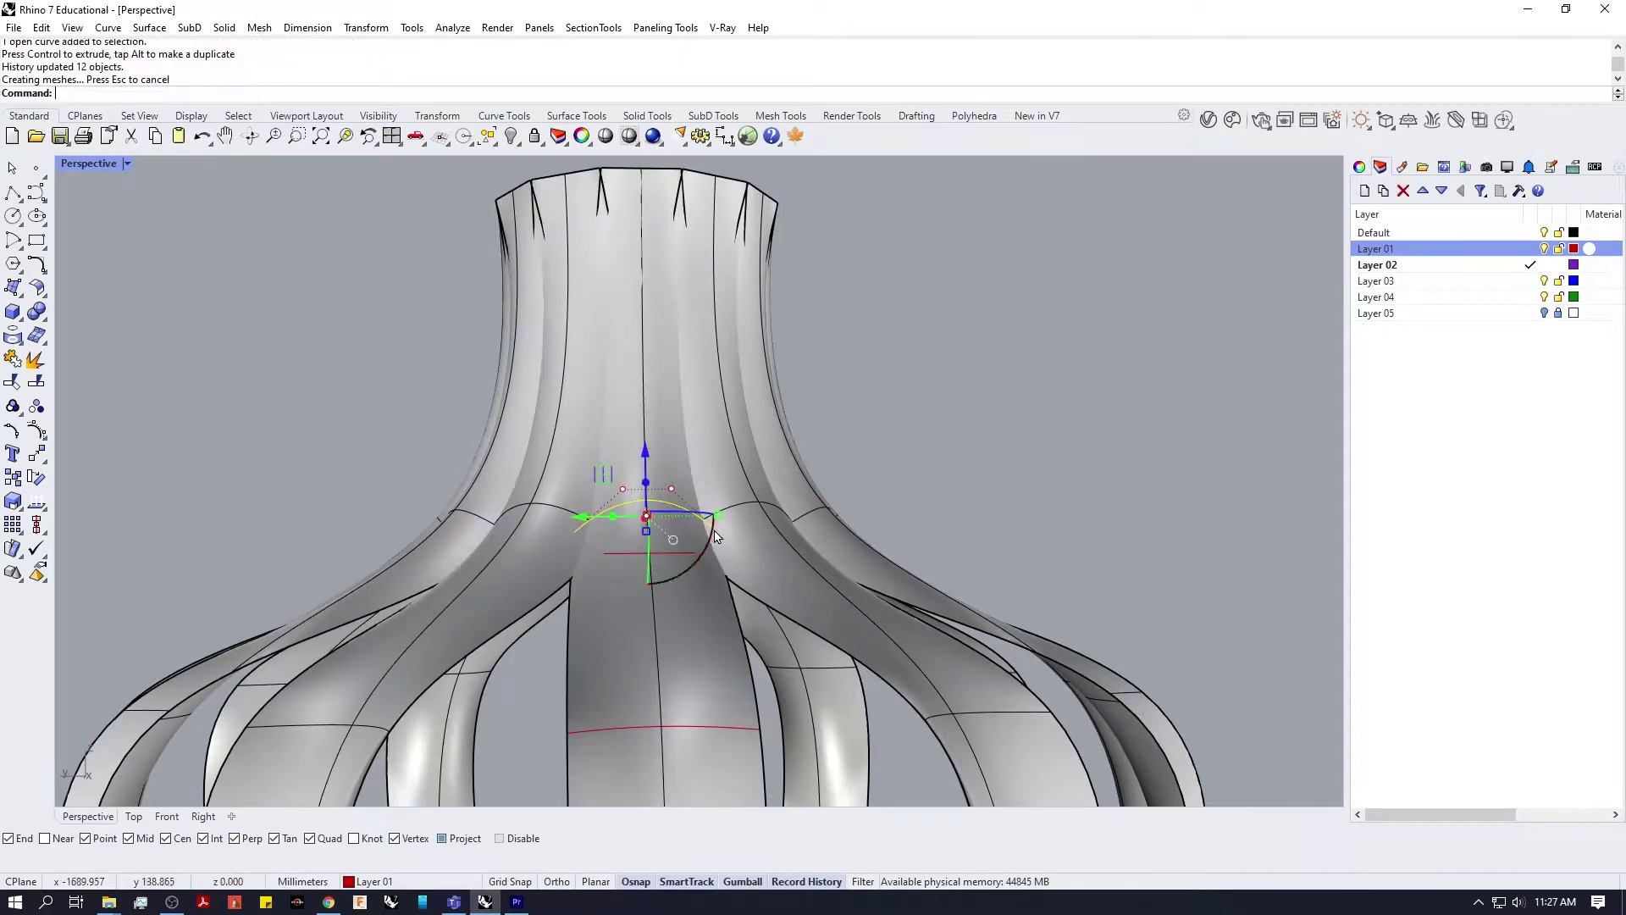
right_click_drag(736, 542, 682, 561)
scroll(675, 546, "up", 2)
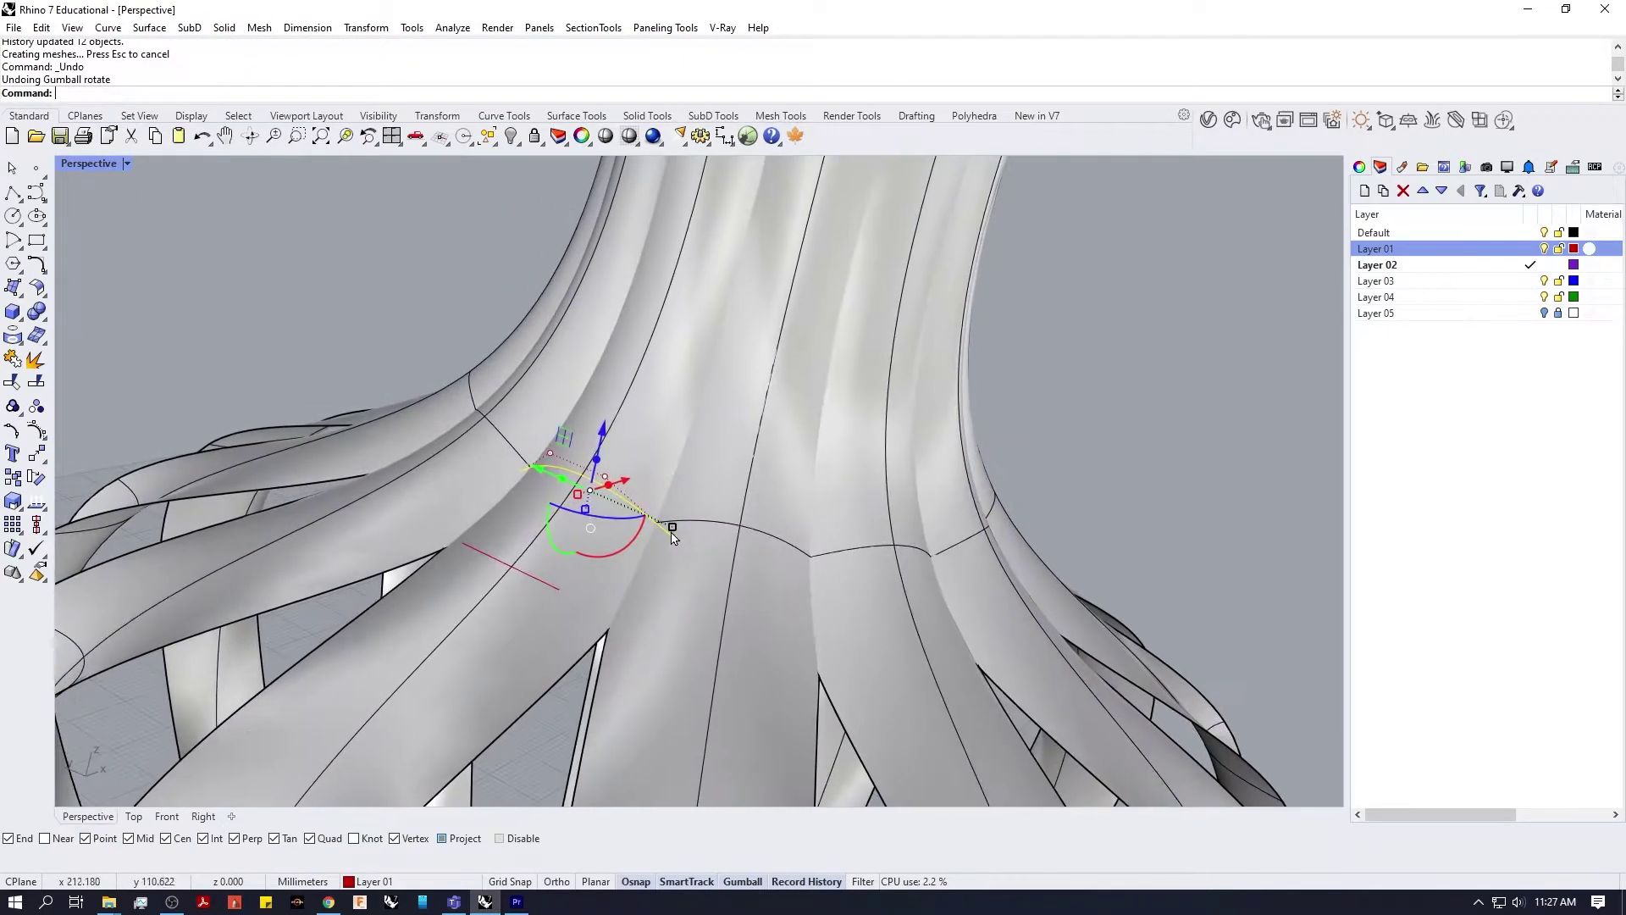
left_click_drag(648, 526, 653, 529)
right_click_drag(679, 557, 698, 481)
left_click_drag(653, 528, 661, 533)
scroll(675, 549, "down", 6)
scroll(680, 503, "up", 4)
Step: Scale down the ribbon's top cross-section to open gaps between the ribbons at the vase's rim
right_click_drag(688, 331, 702, 481, "shift")
left_click(734, 509)
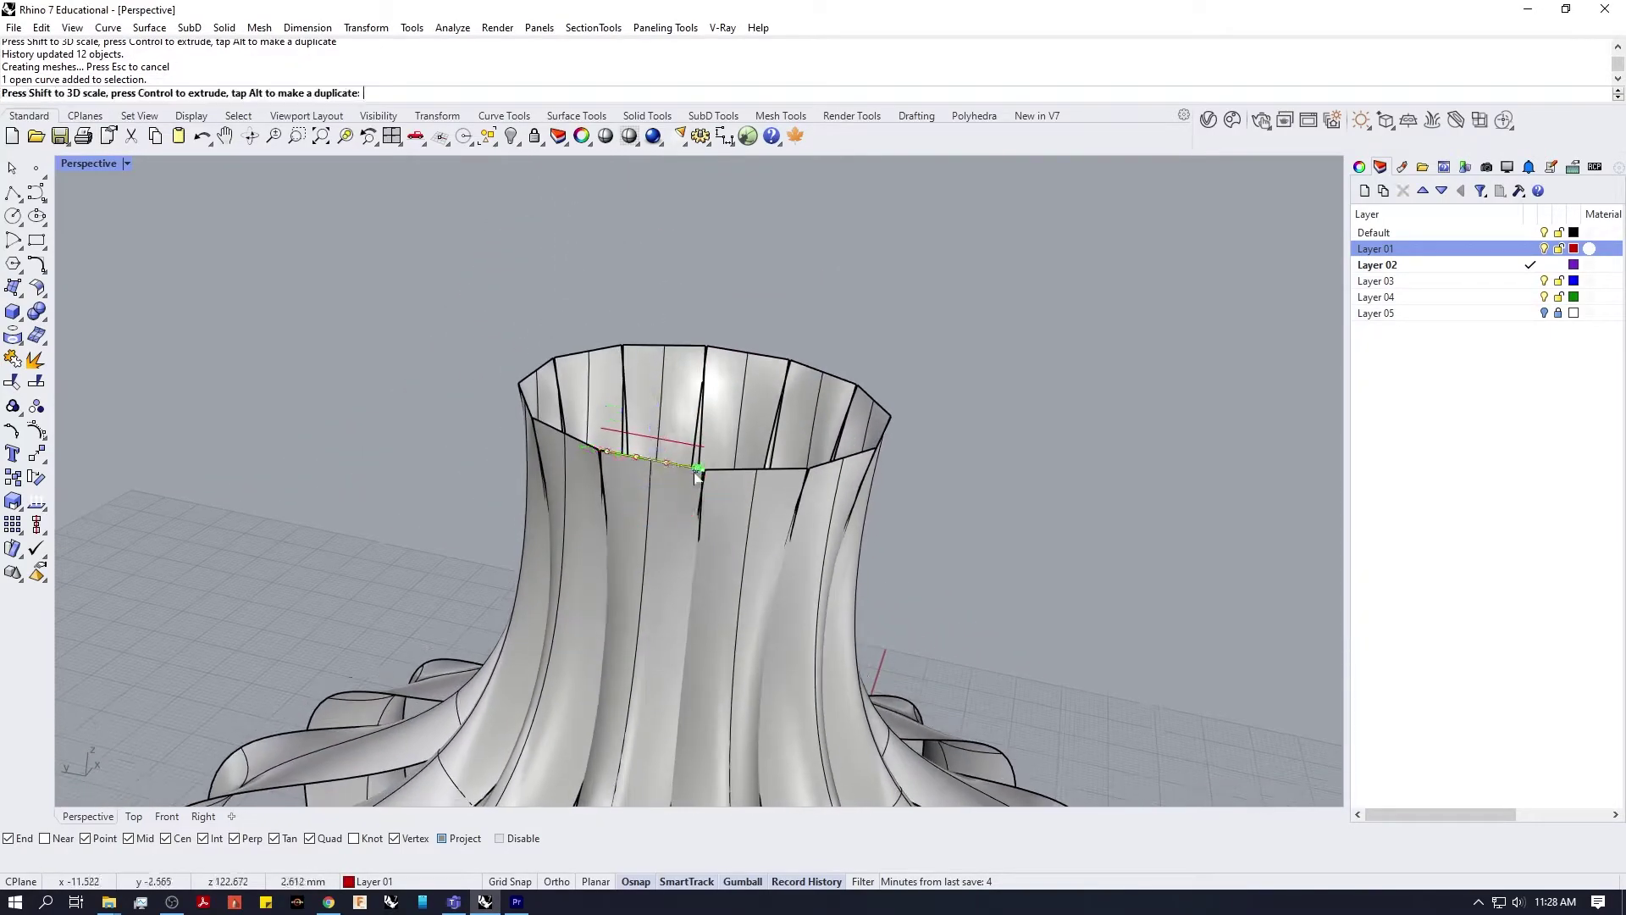
scroll(702, 498, "down", 8)
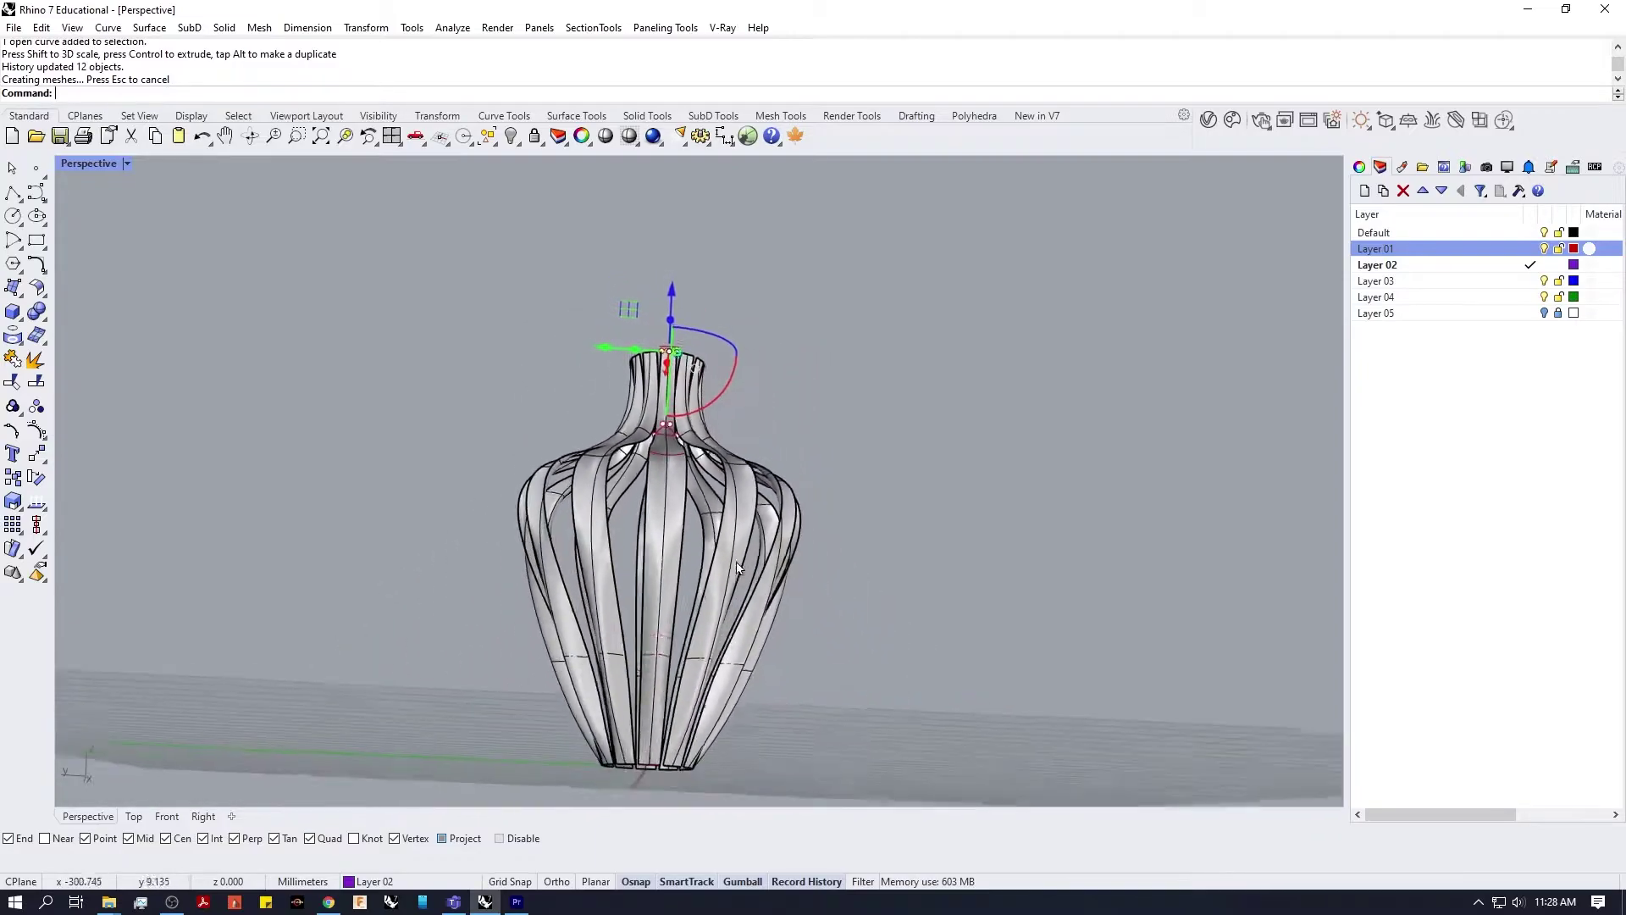
right_click_drag(909, 499, 775, 901)
scroll(1059, 500, "up", 4)
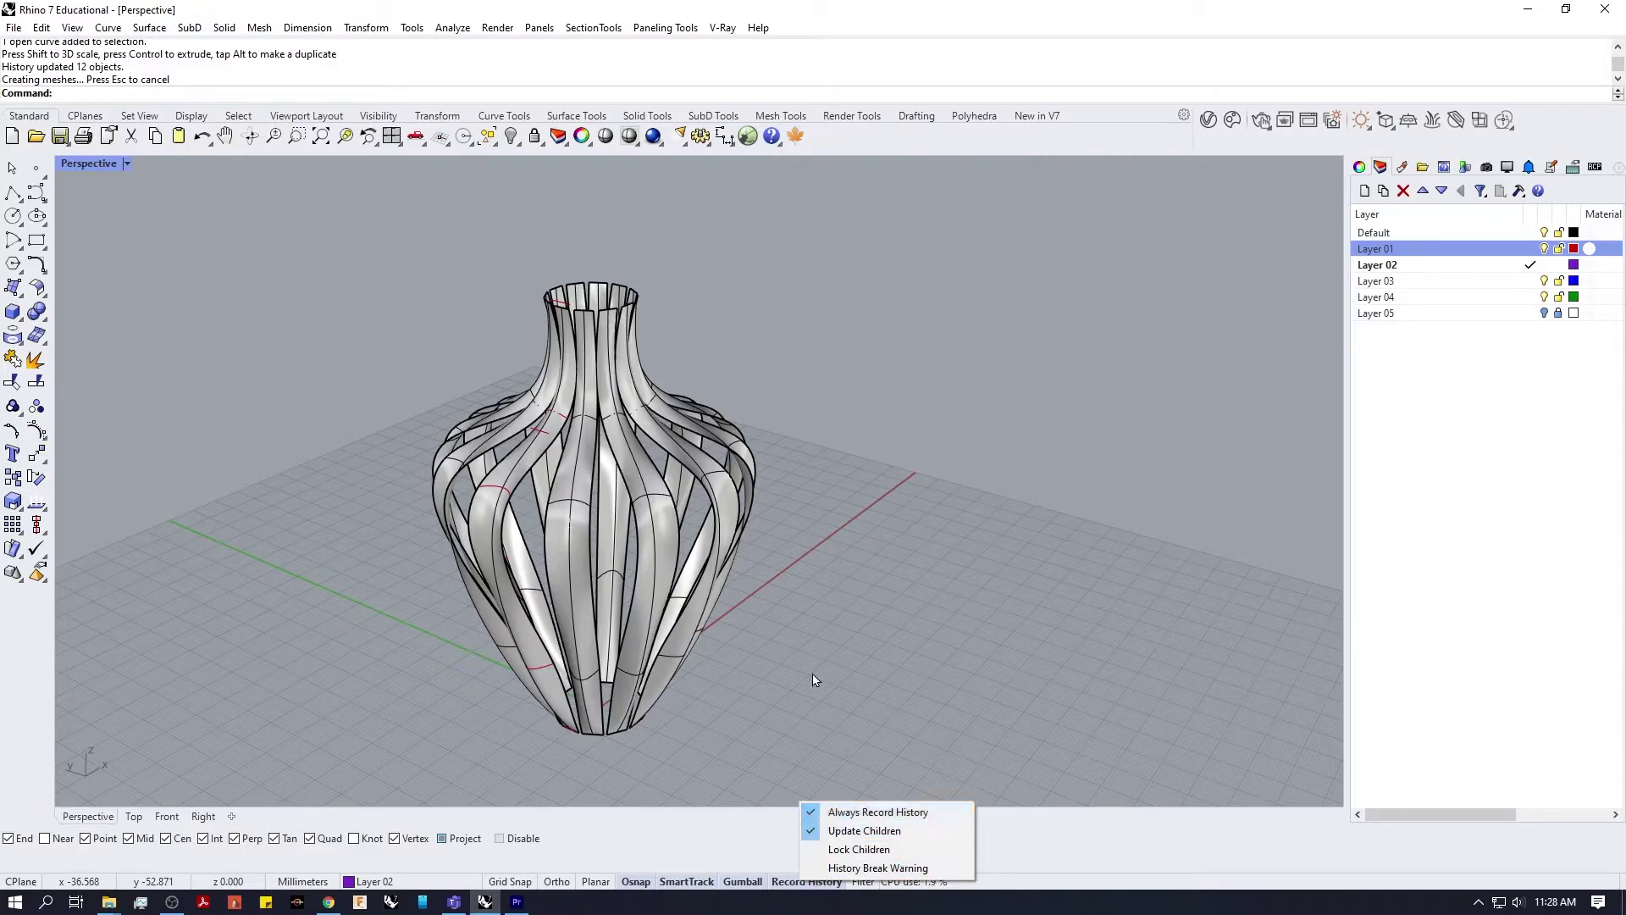
Step: Fine-tune the ribbon width at the neck base by slightly scaling that cross-section curve again
right_click_drag(641, 516, 894, 459)
scroll(611, 512, "up", 4)
scroll(693, 485, "up", 5)
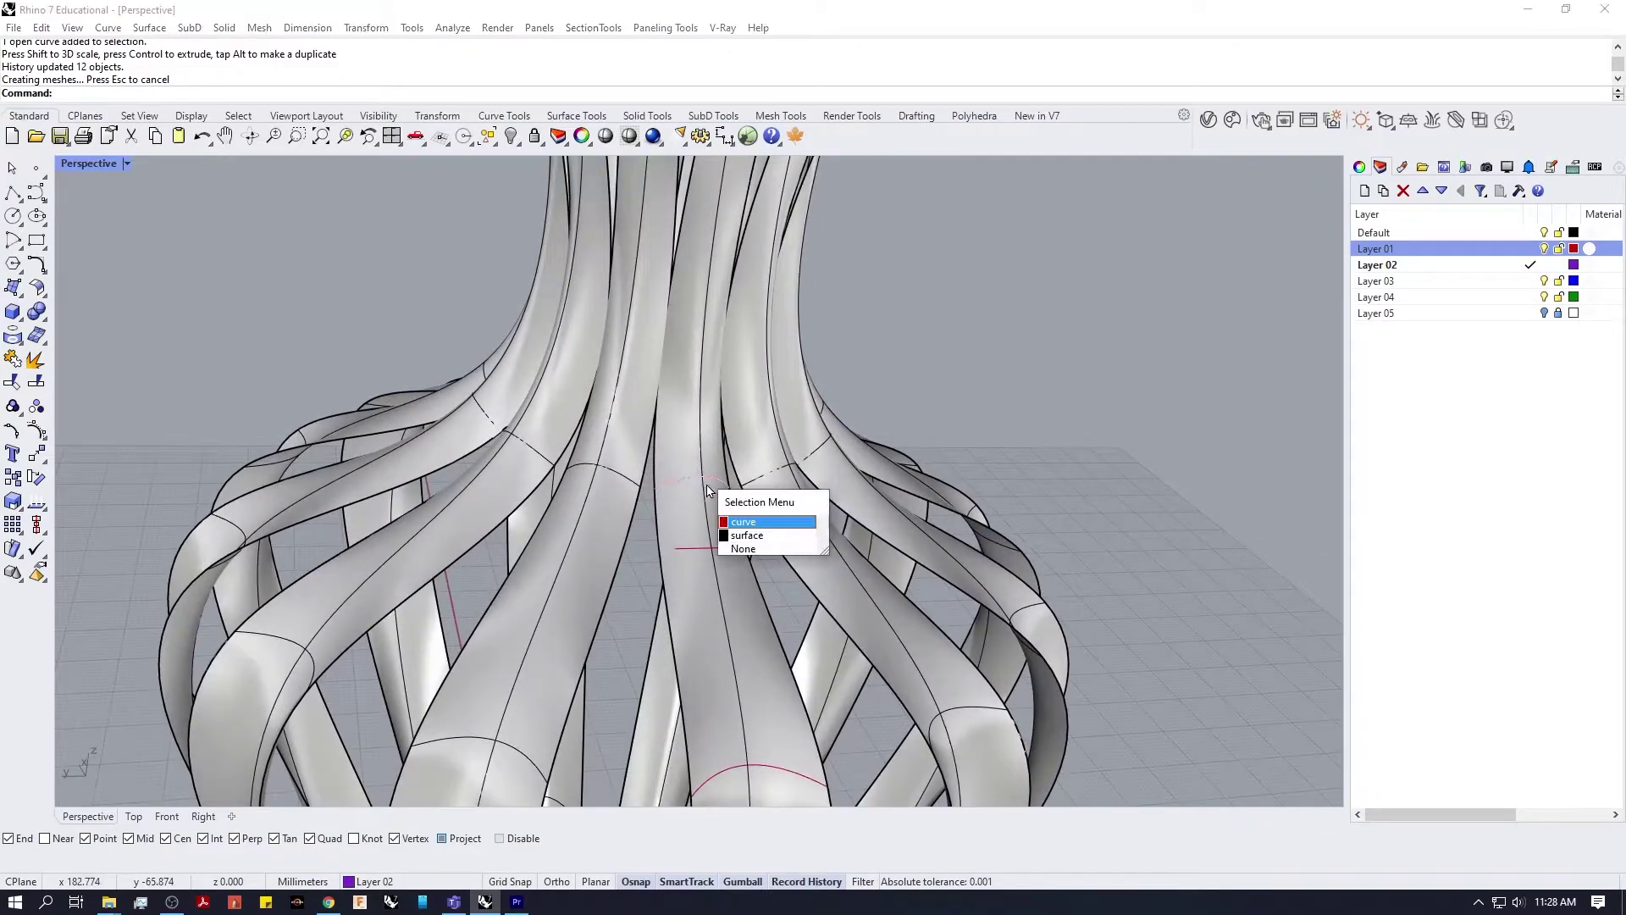
left_click(758, 521)
scroll(720, 550, "up", 5)
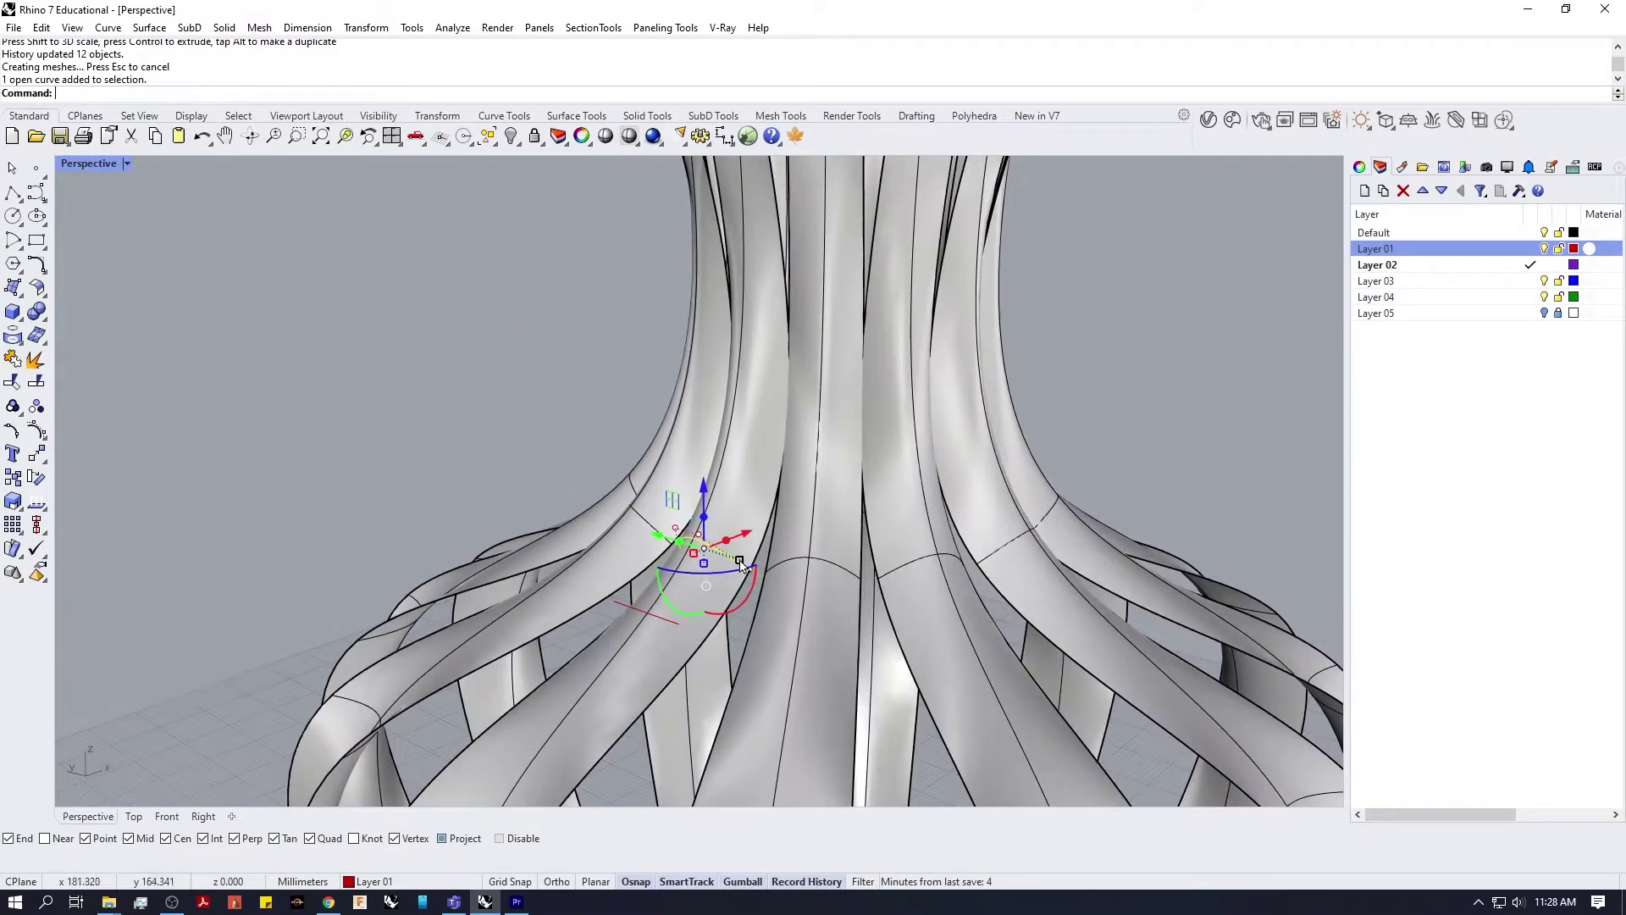
left_click_drag(735, 560, 737, 559)
scroll(847, 440, "down", 10)
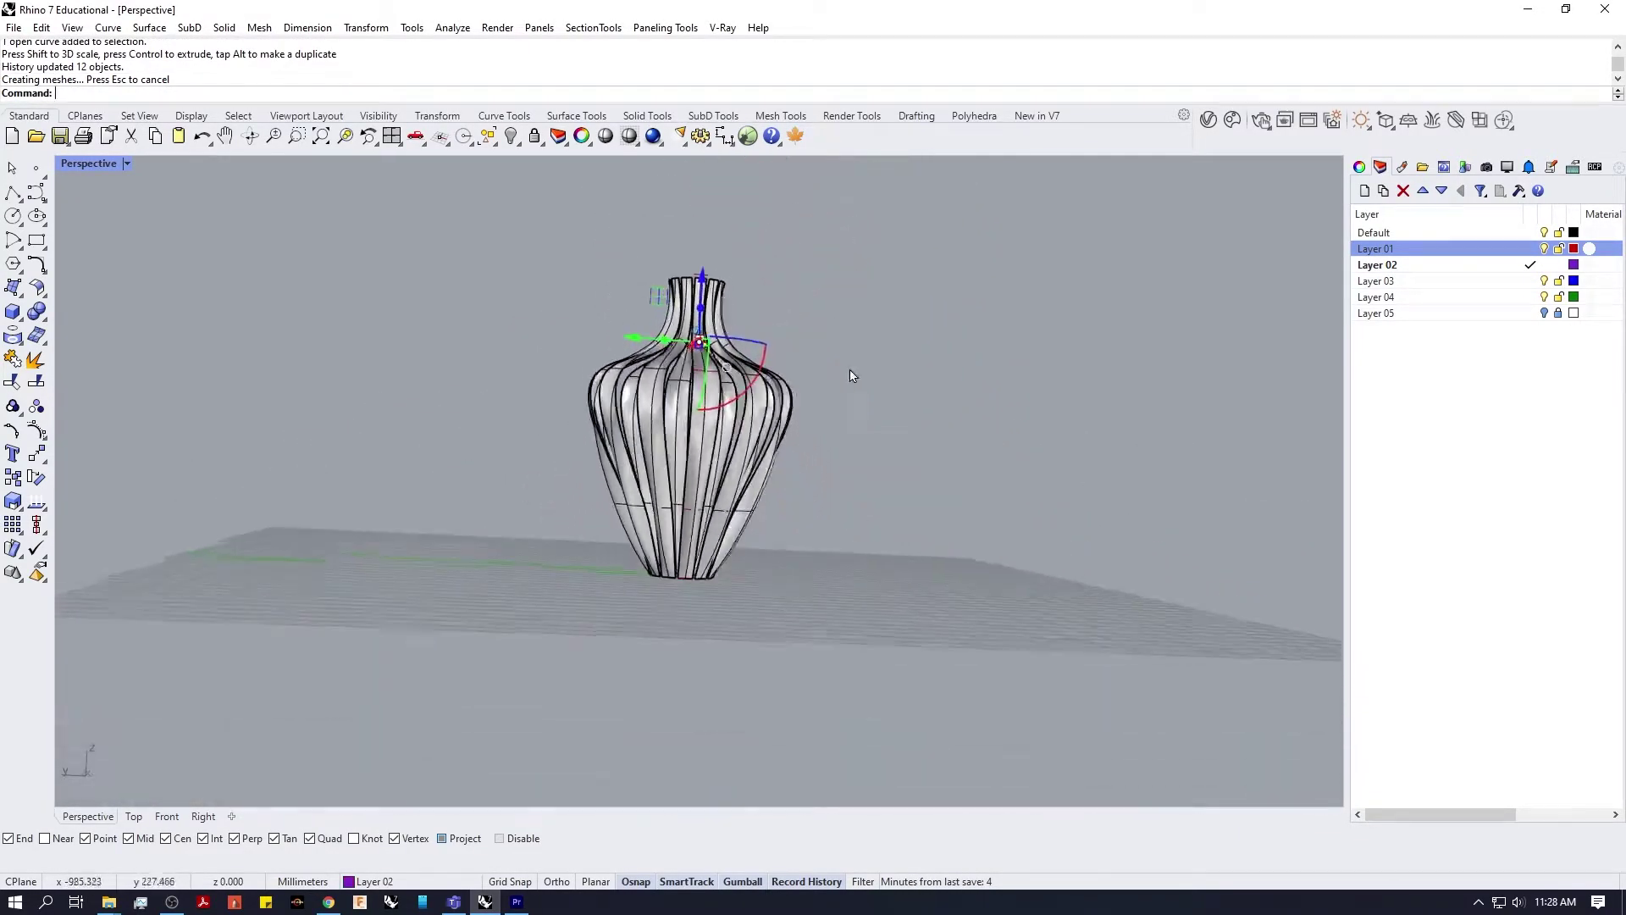
right_click_drag(911, 388, 723, 407)
Step: Scale the ribbon's shoulder cross-section curve to adjust the ribbon width at the vase's widest part
scroll(847, 517, "up", 4)
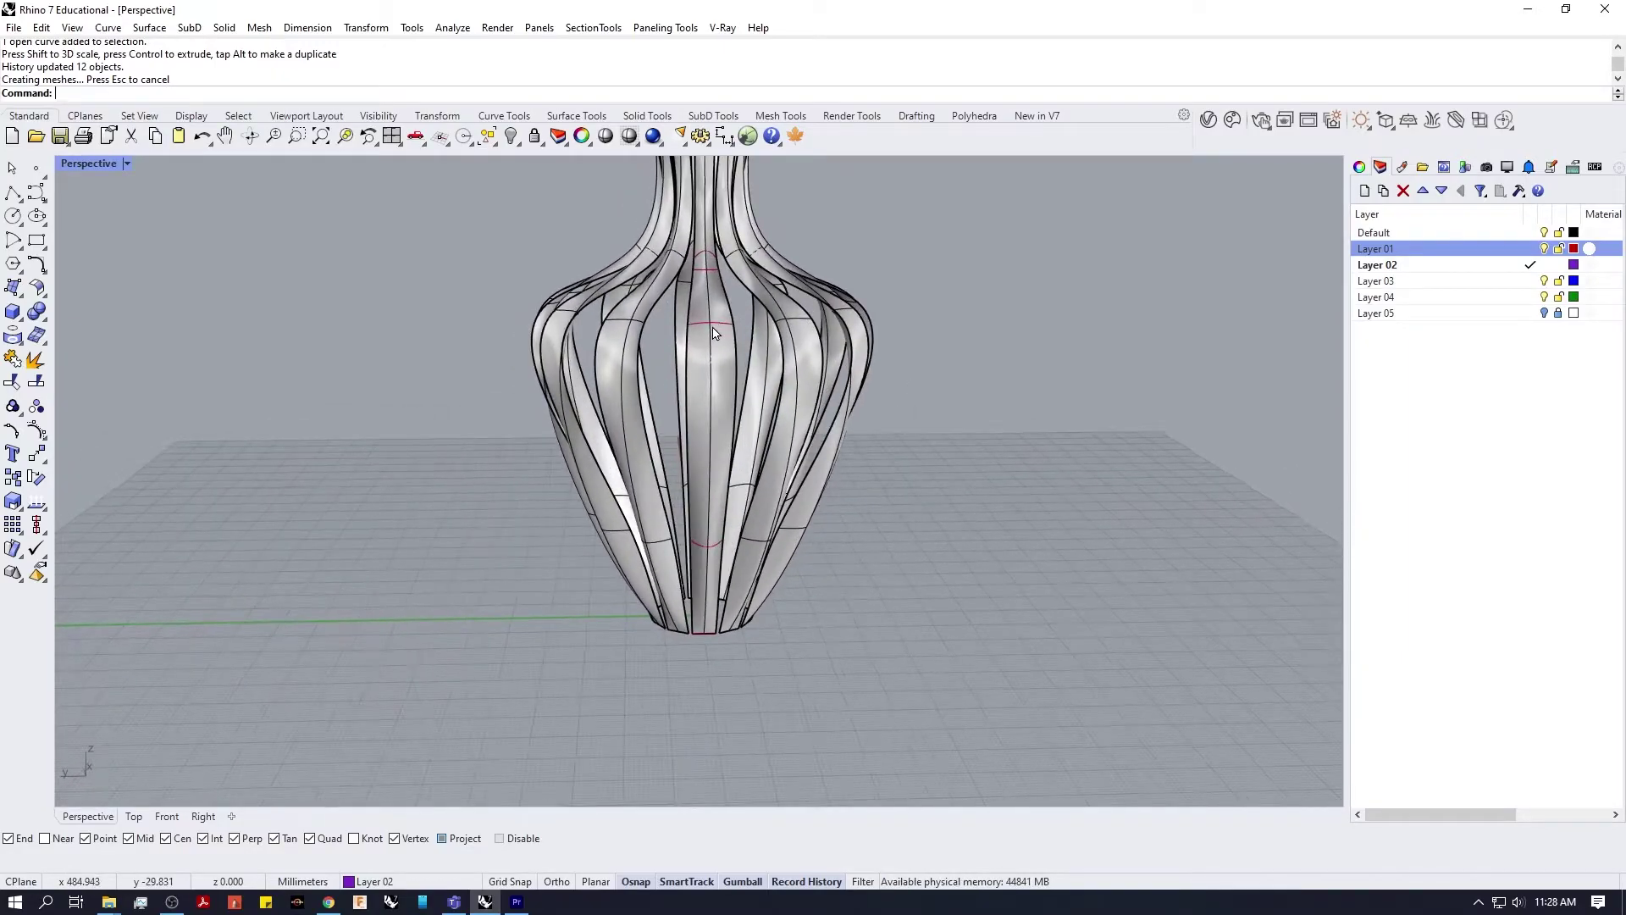
scroll(724, 406, "up", 5)
left_click(740, 343)
left_click(767, 371)
scroll(753, 431, "up", 1)
left_click_drag(779, 424, 774, 418)
scroll(774, 418, "down", 6)
left_click(900, 537)
Step: Create Layer 06 and make it the current layer
right_click_drag(901, 537, 600, 476)
scroll(879, 435, "up", 4)
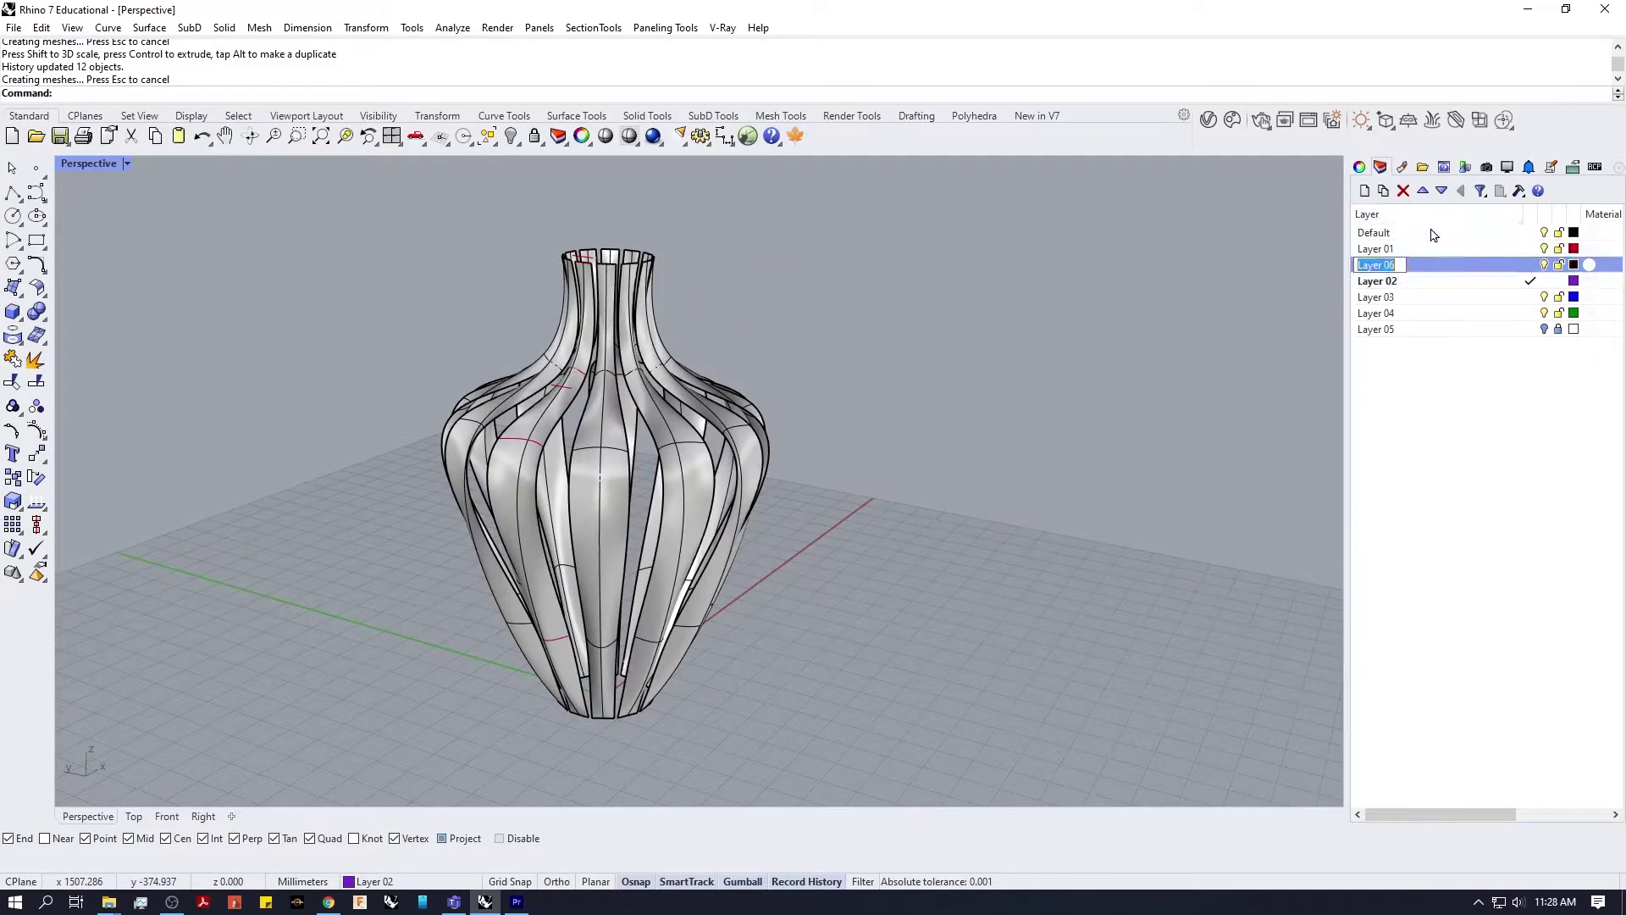
scroll(1129, 341, "up", 2)
right_click_drag(1129, 341, 1179, 346)
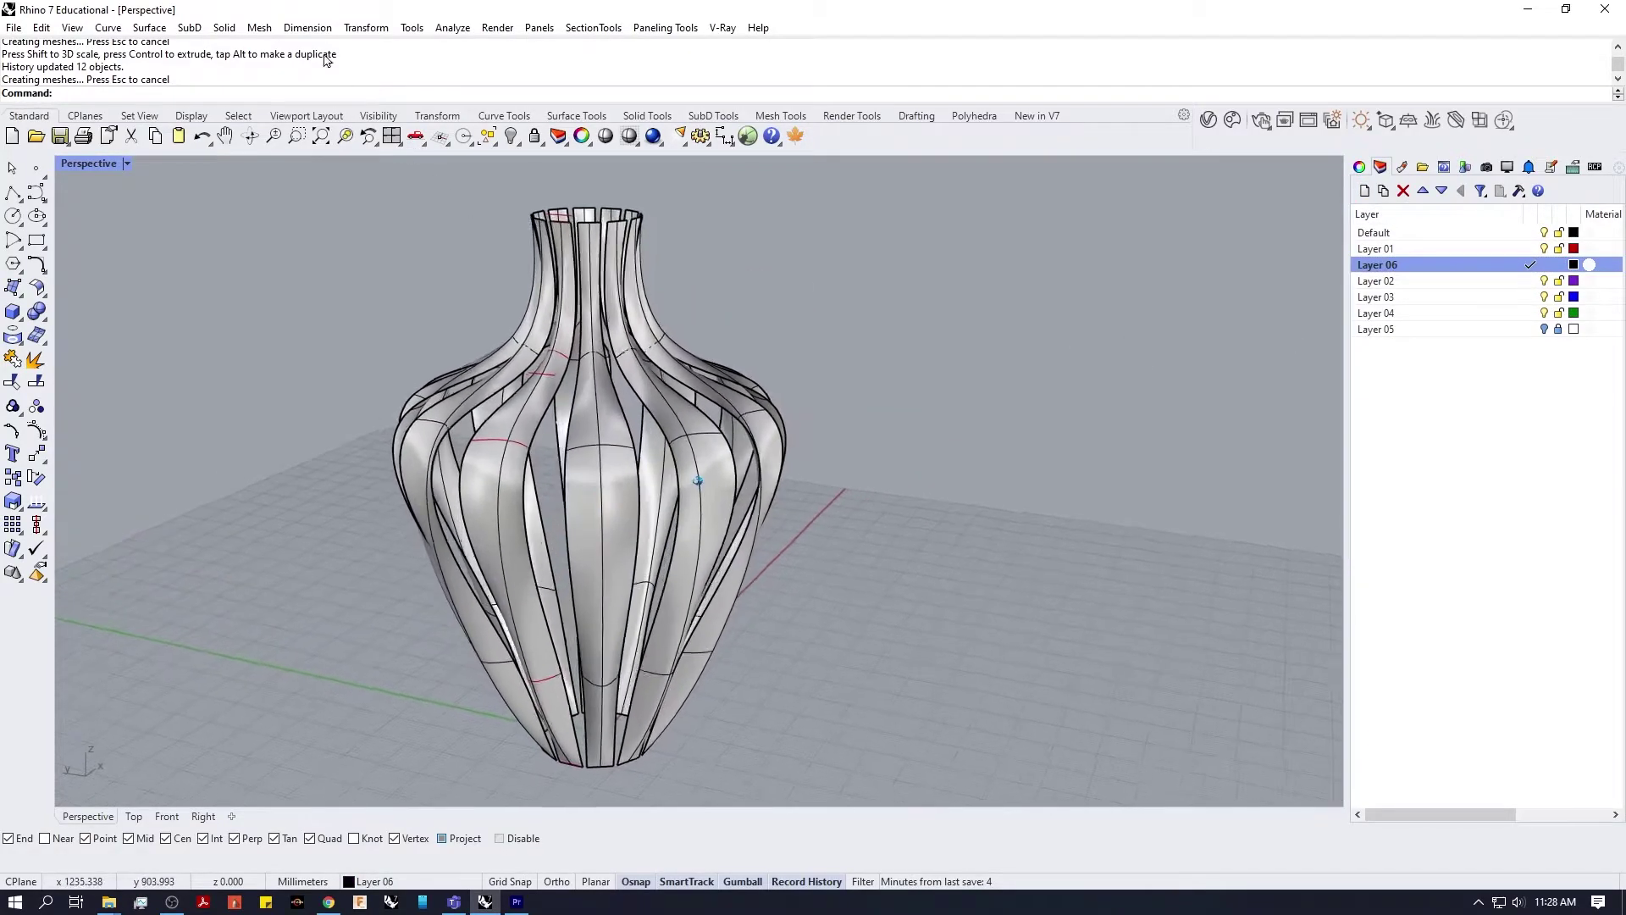
Step: Begin a loft between the facing long edges of two adjacent ribbons
left_click(149, 28)
left_click(170, 70)
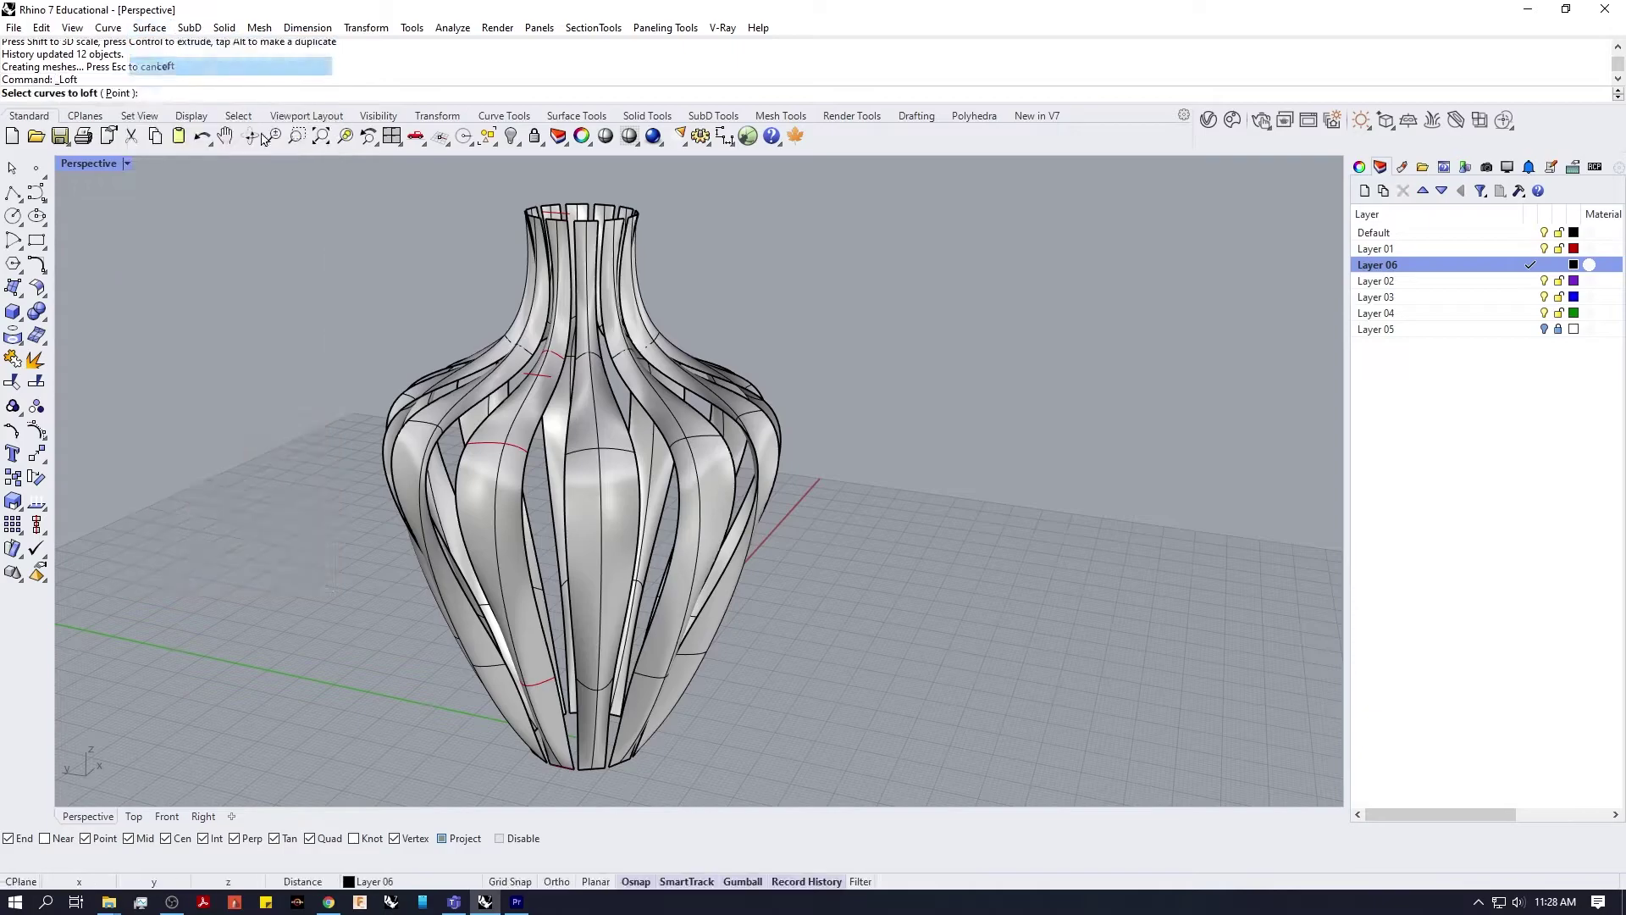
scroll(542, 598, "up", 2)
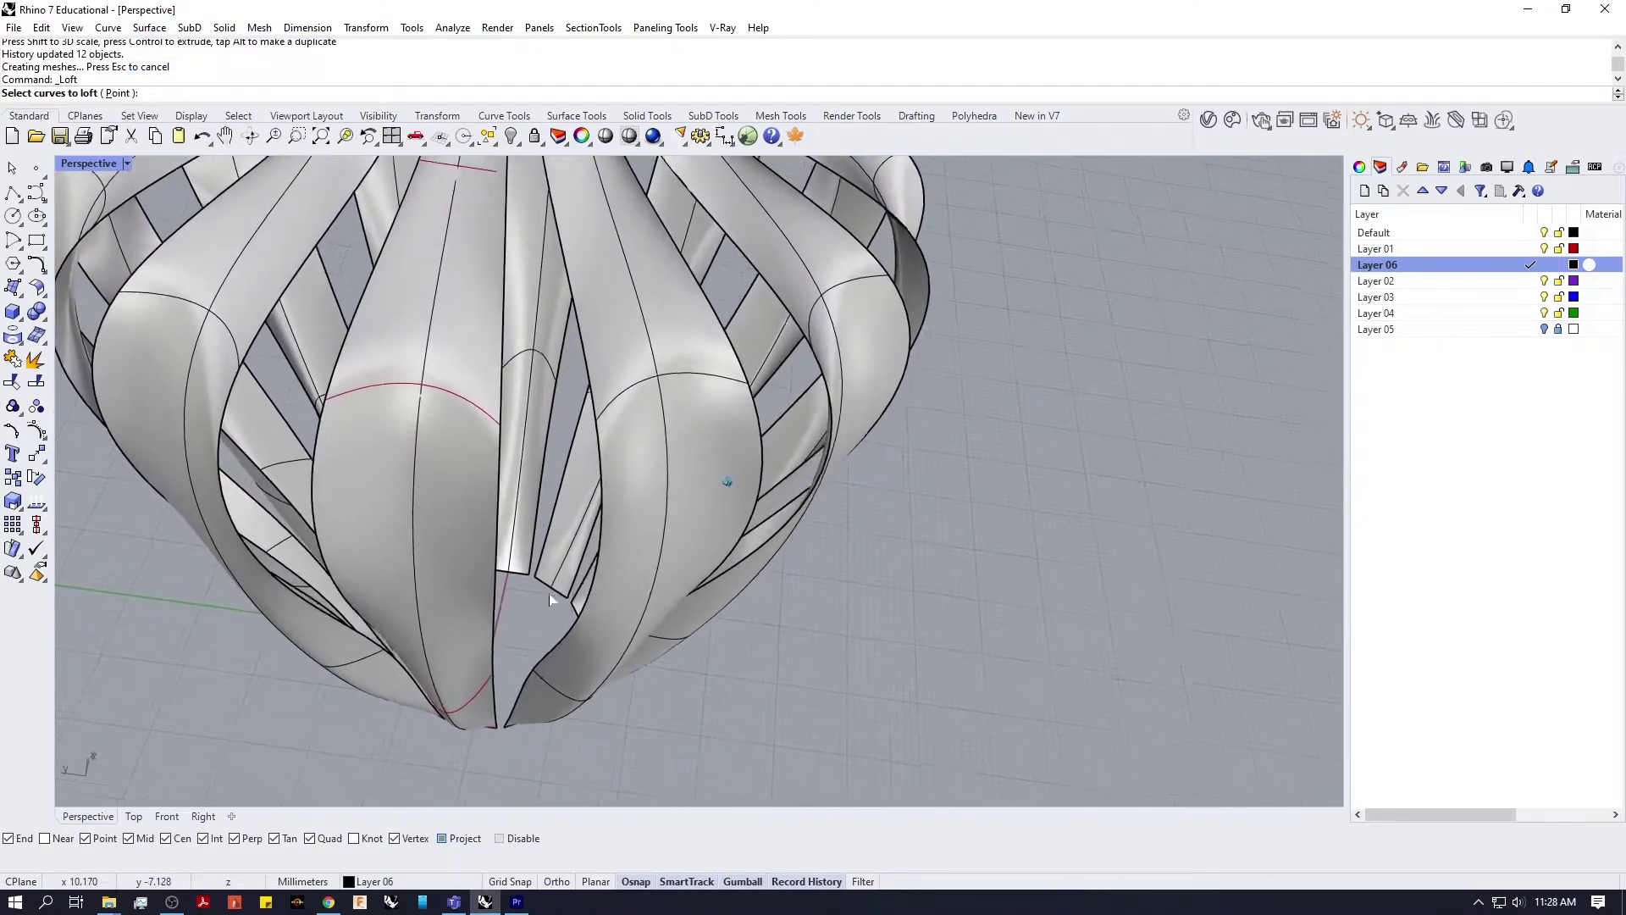
scroll(549, 593, "up", 2)
left_click(515, 626)
left_click(576, 656)
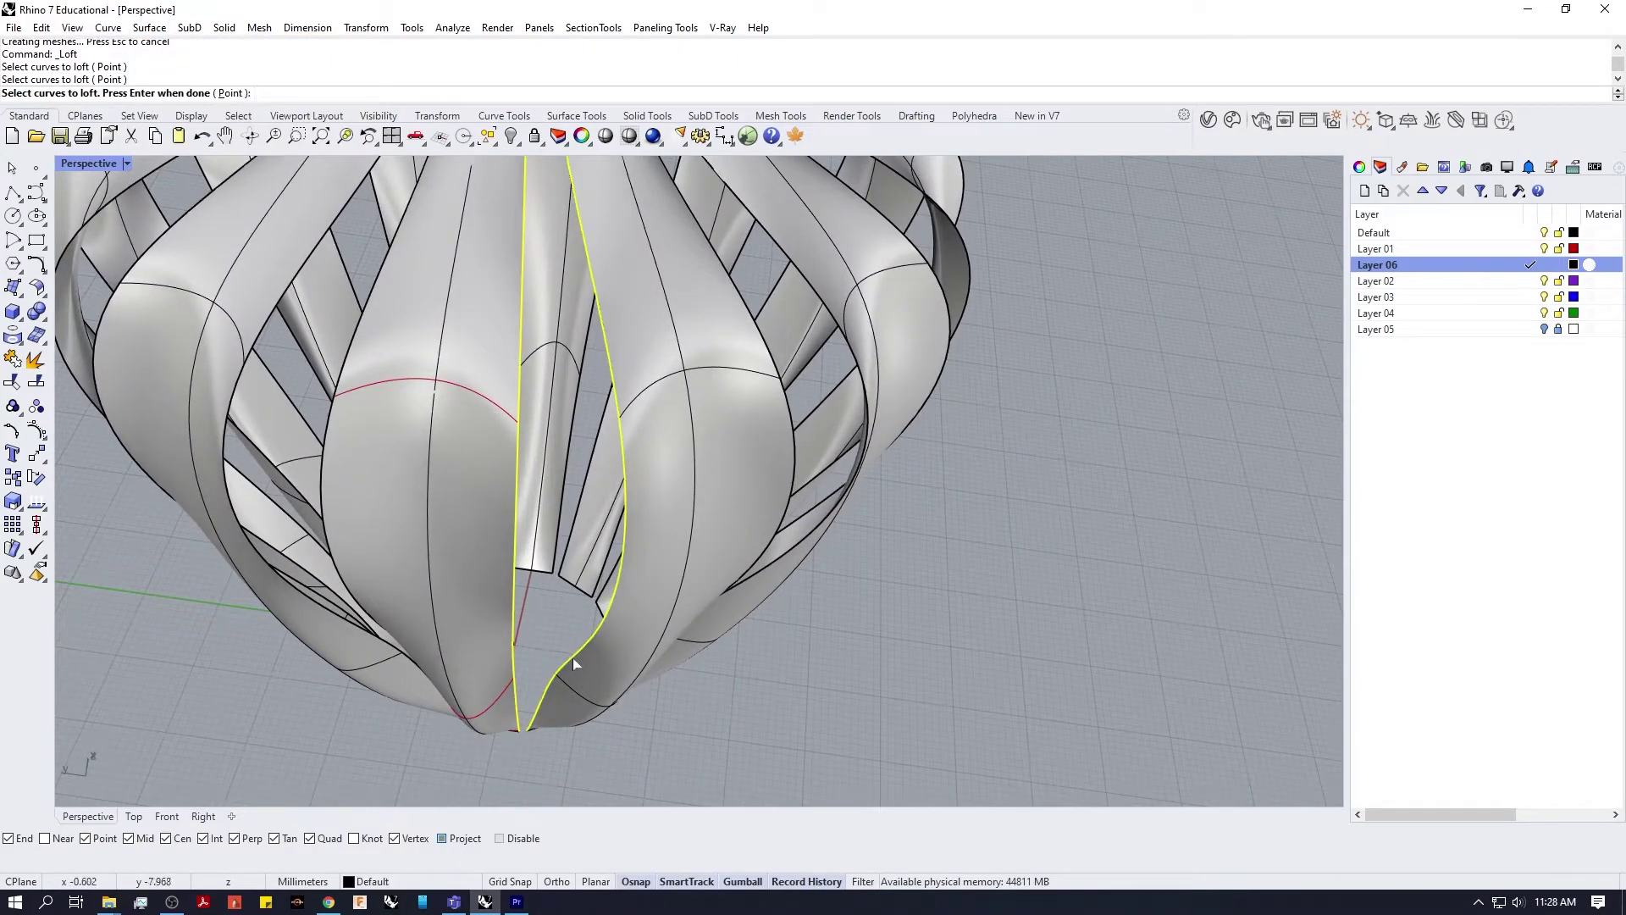
key("Return")
Step: Create the gap-filling loft in Normal style with start and end tangents matched to the neighbouring ribbons
right_click_drag(675, 581, 727, 434)
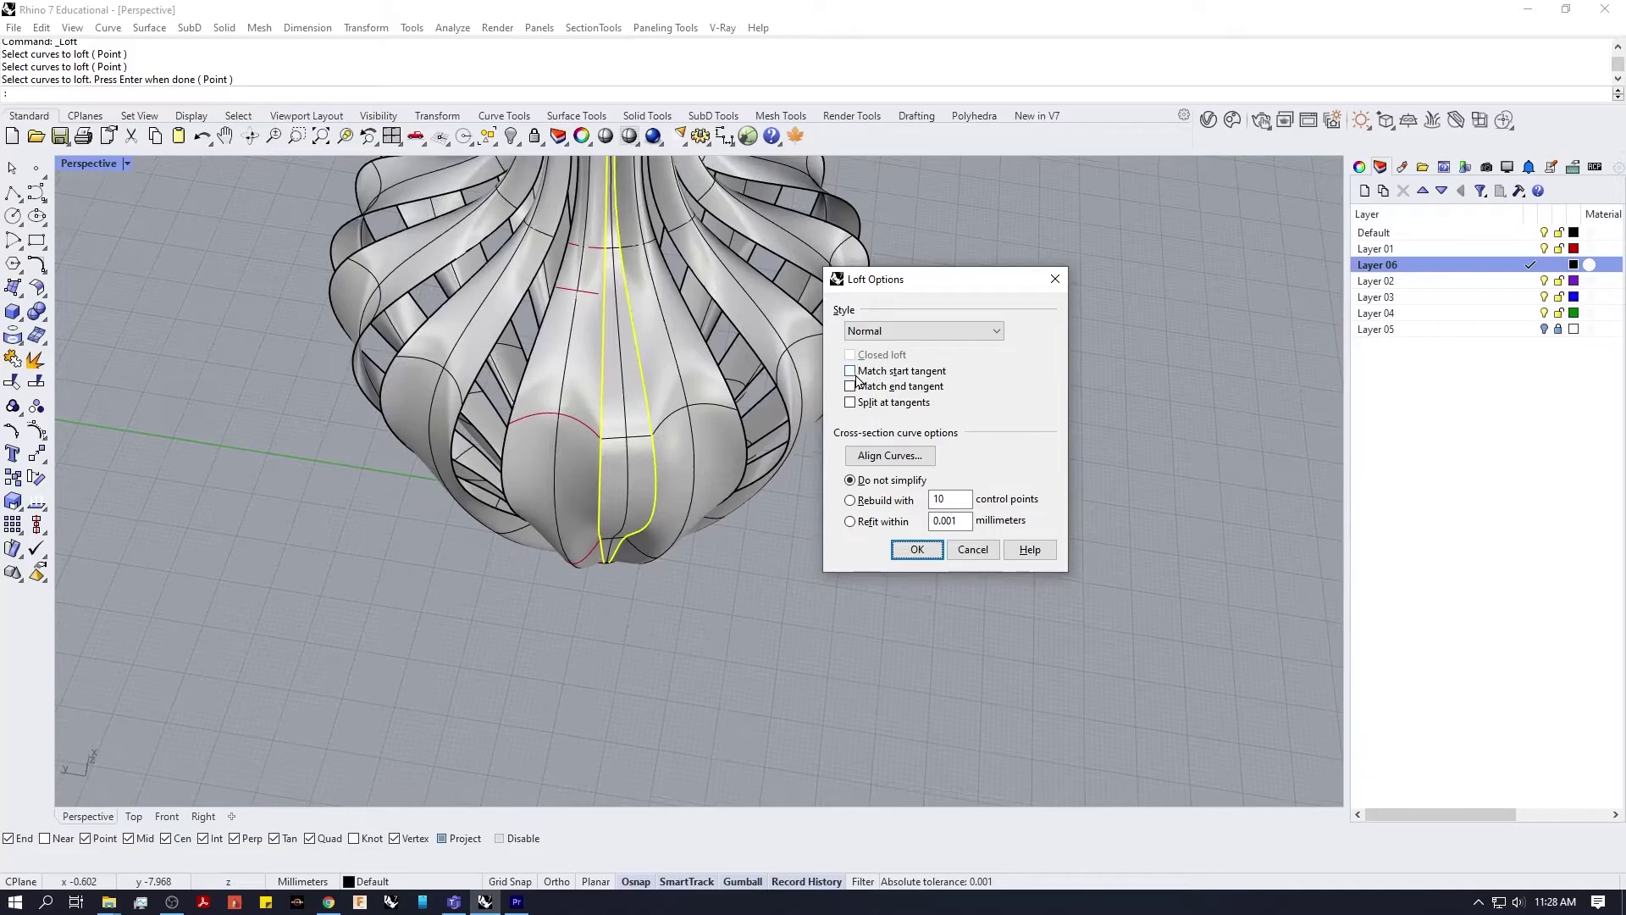
scroll(651, 377, "up", 5)
left_click(852, 371)
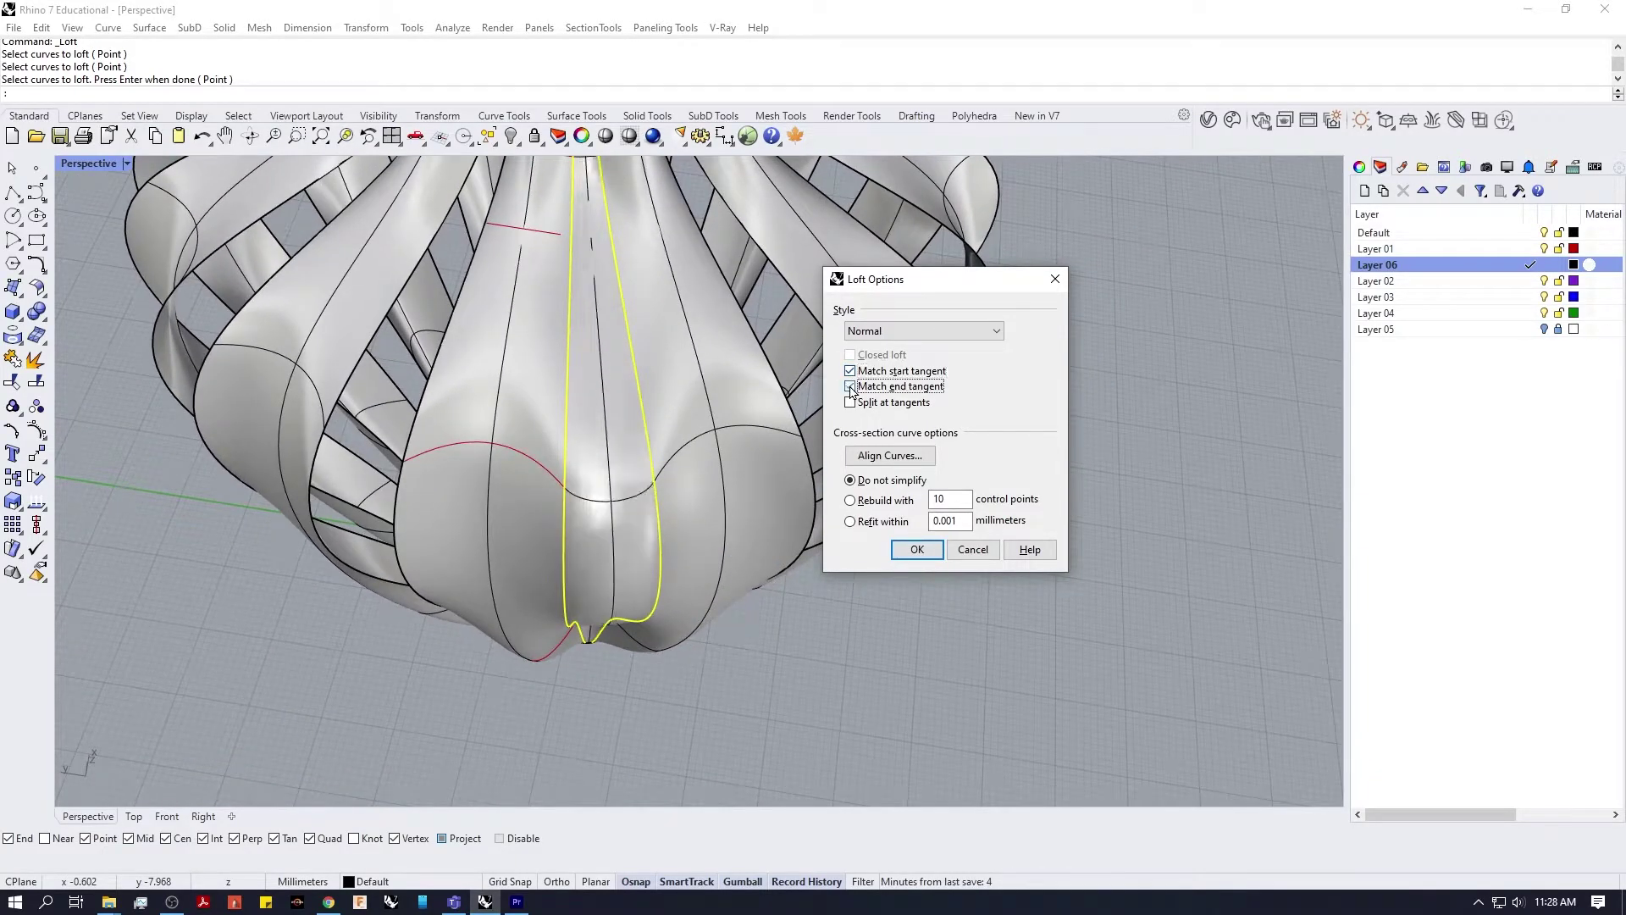
left_click(851, 386)
right_click_drag(643, 508, 637, 381)
scroll(637, 381, "up", 5)
left_click(850, 387)
left_click(850, 387)
right_click_drag(518, 453, 510, 411)
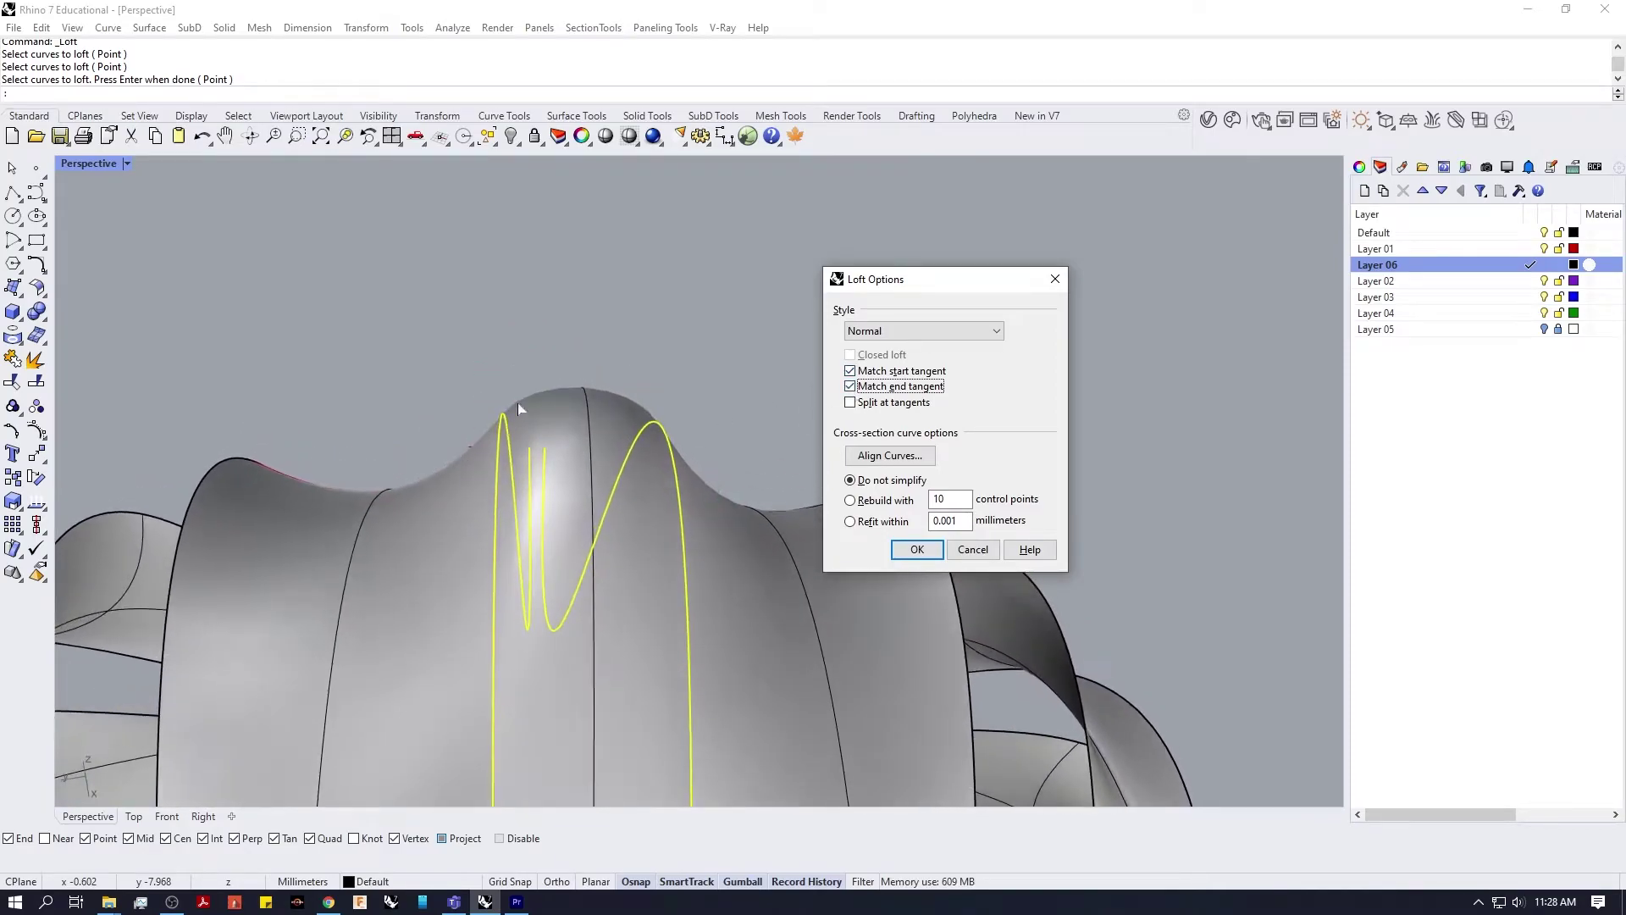
scroll(738, 529, "down", 5)
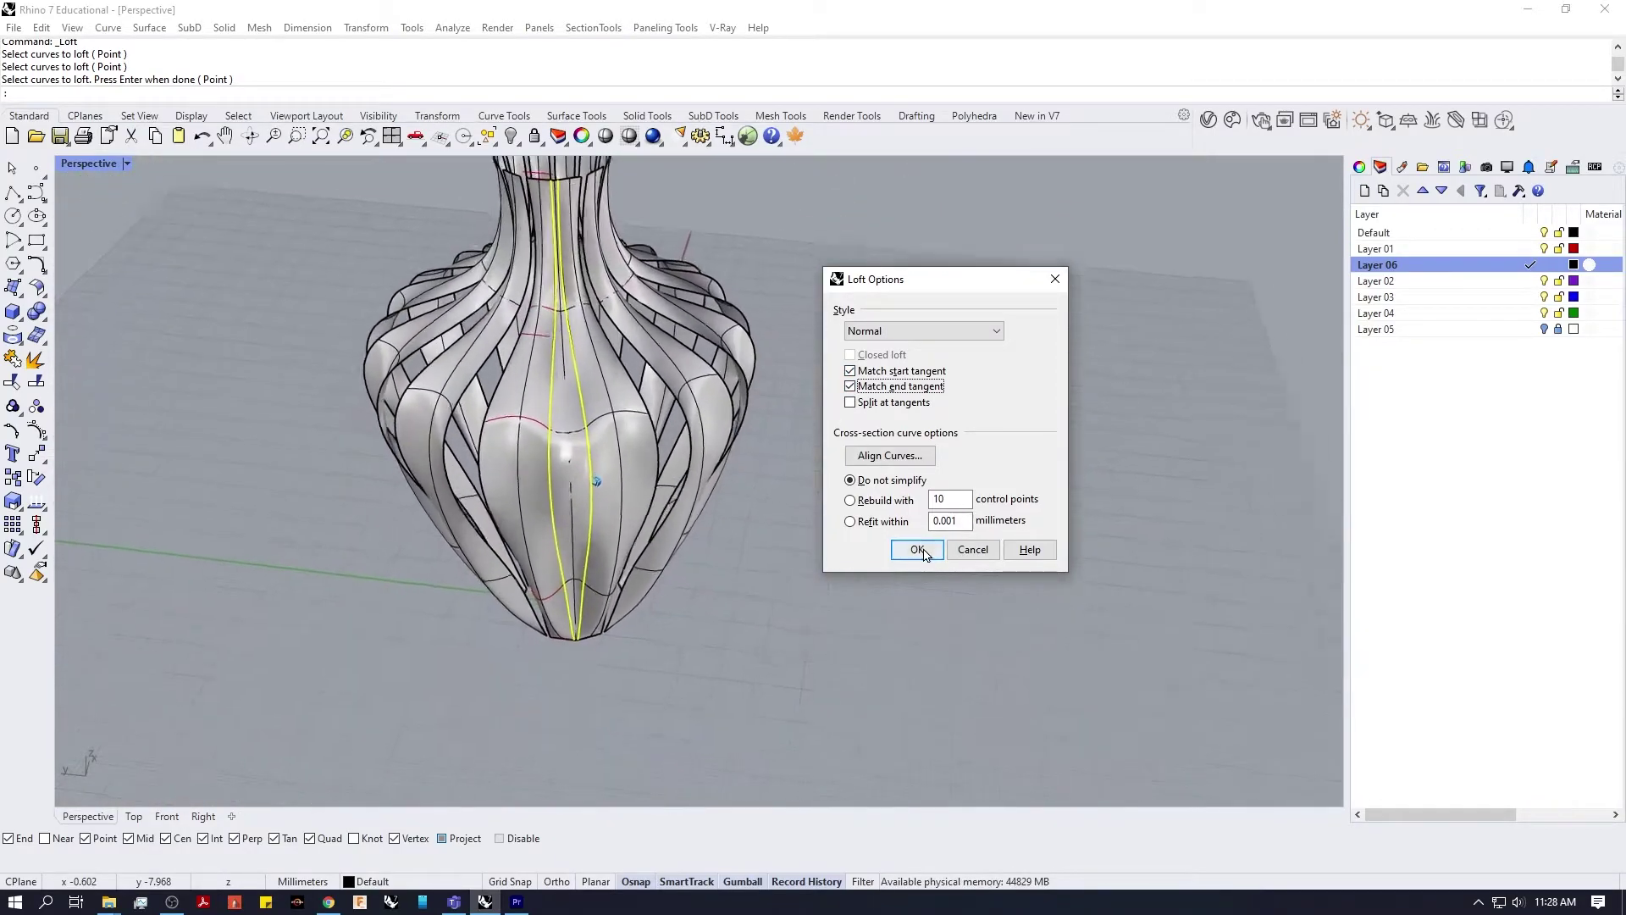
left_click(916, 550)
Step: Polar array the new loft surface around the world origin with 12 items over 360 degrees
right_click_drag(864, 581, 351, 314)
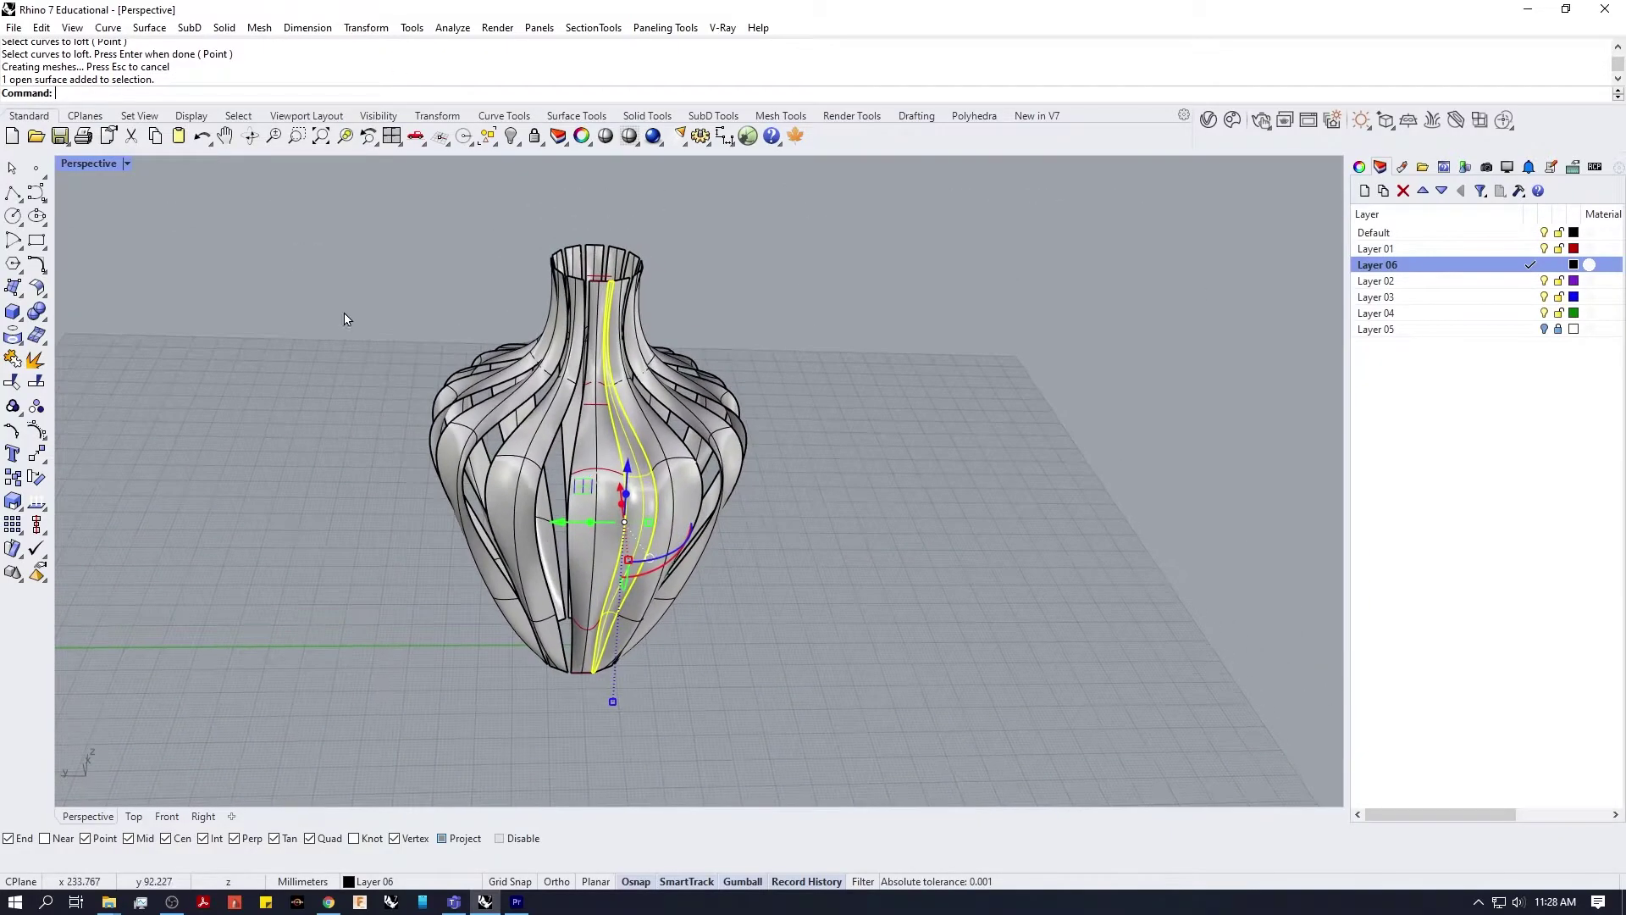
left_click(365, 27)
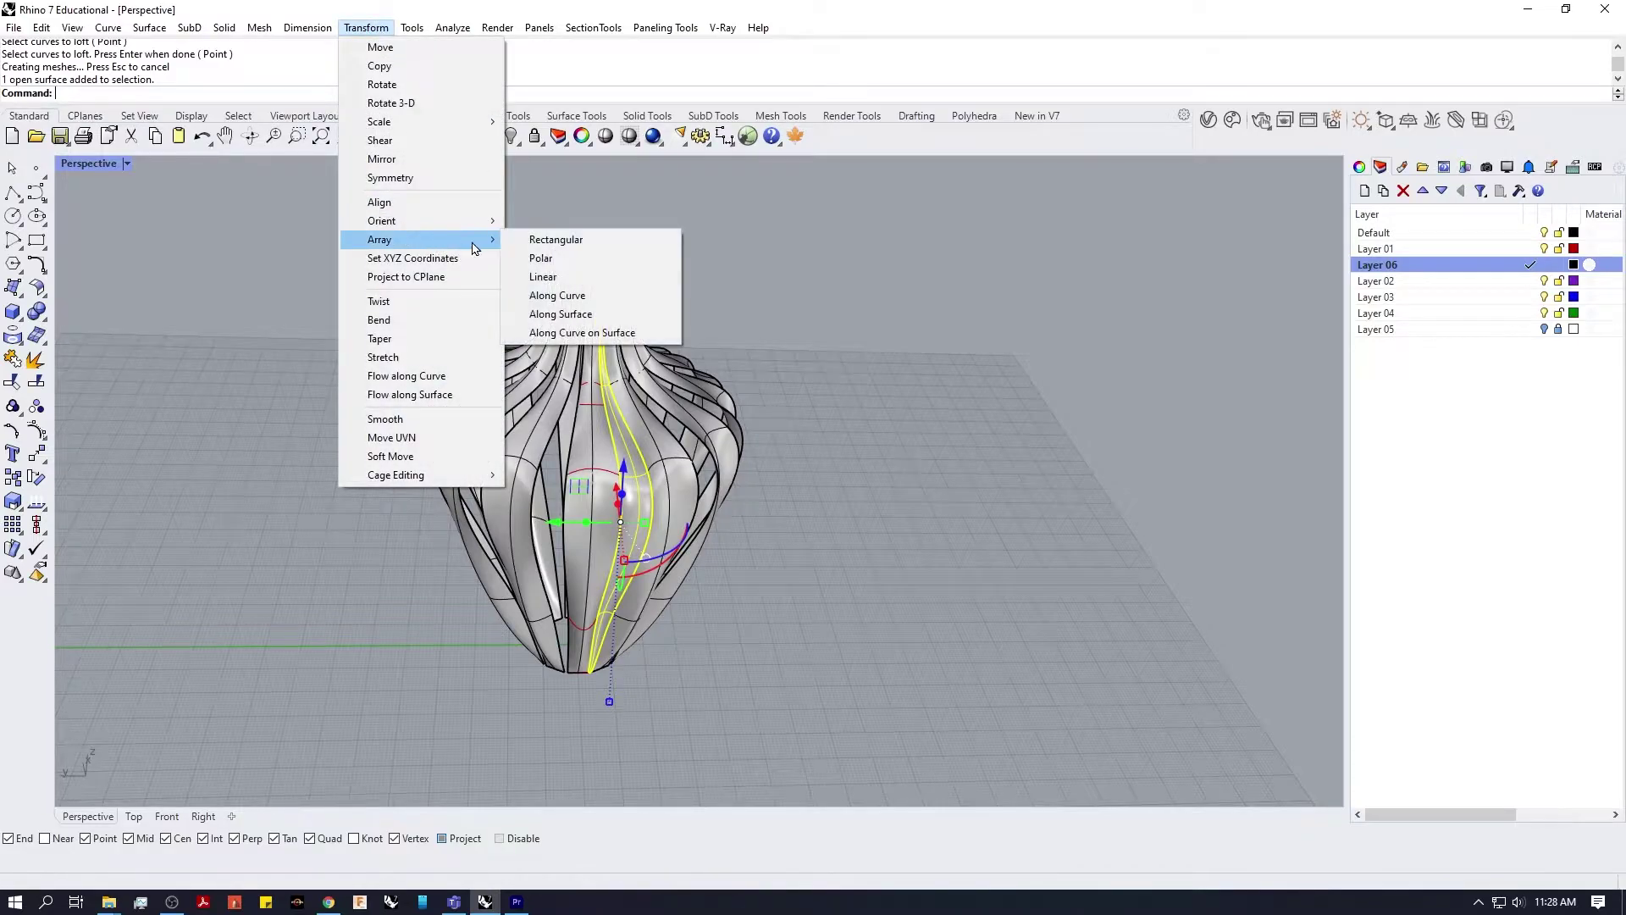
left_click(542, 259)
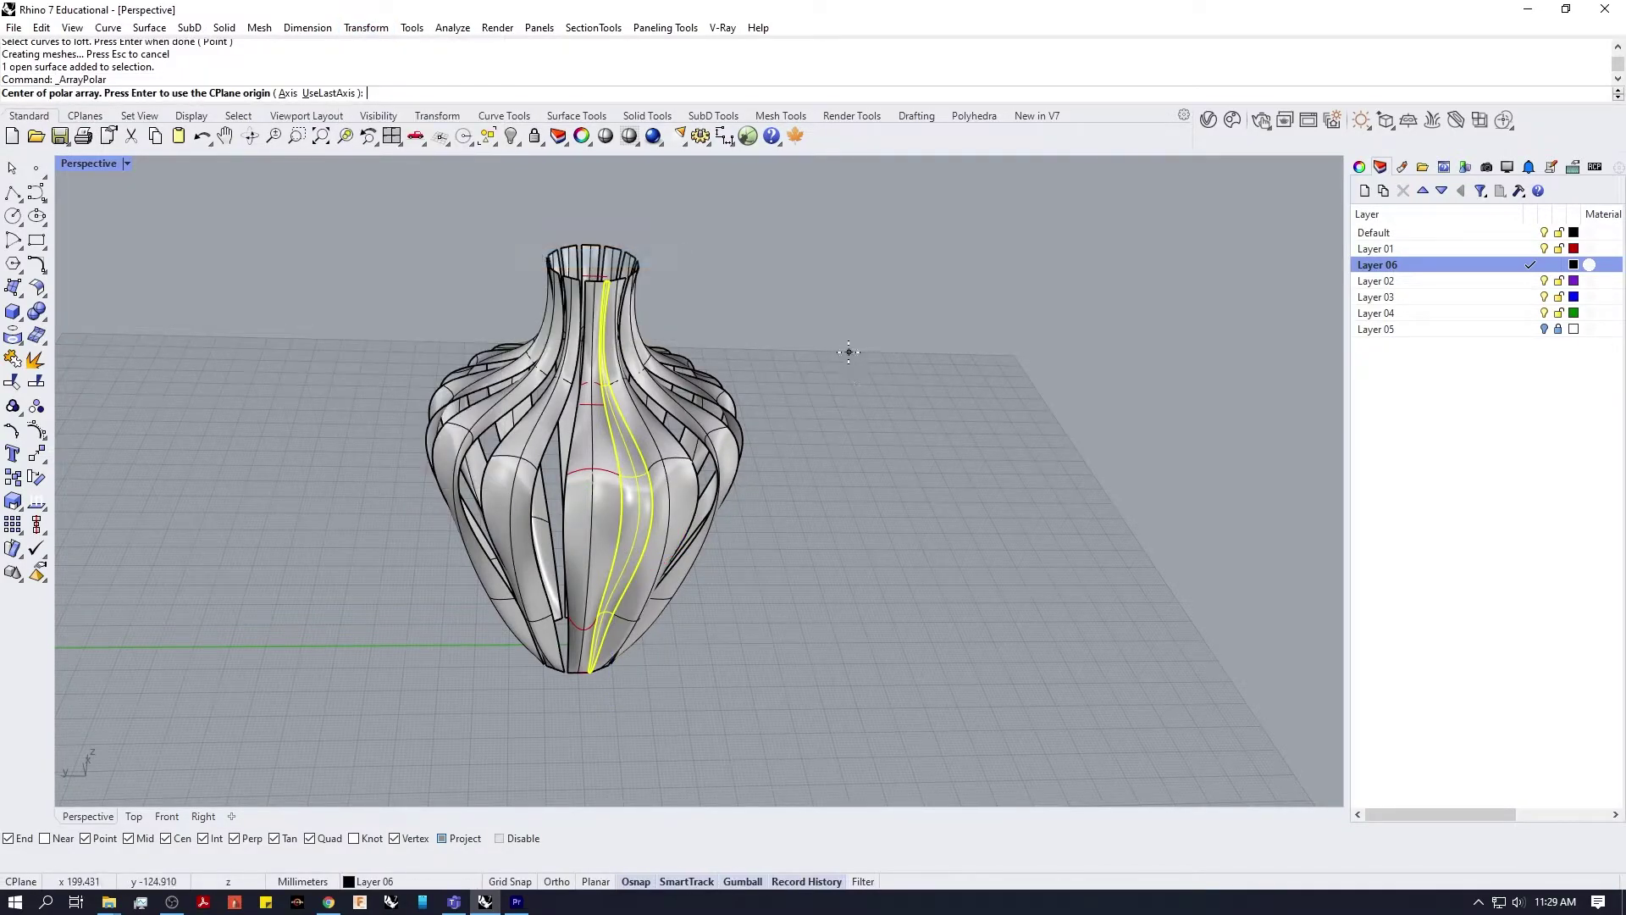
key("Return")
key("Return")
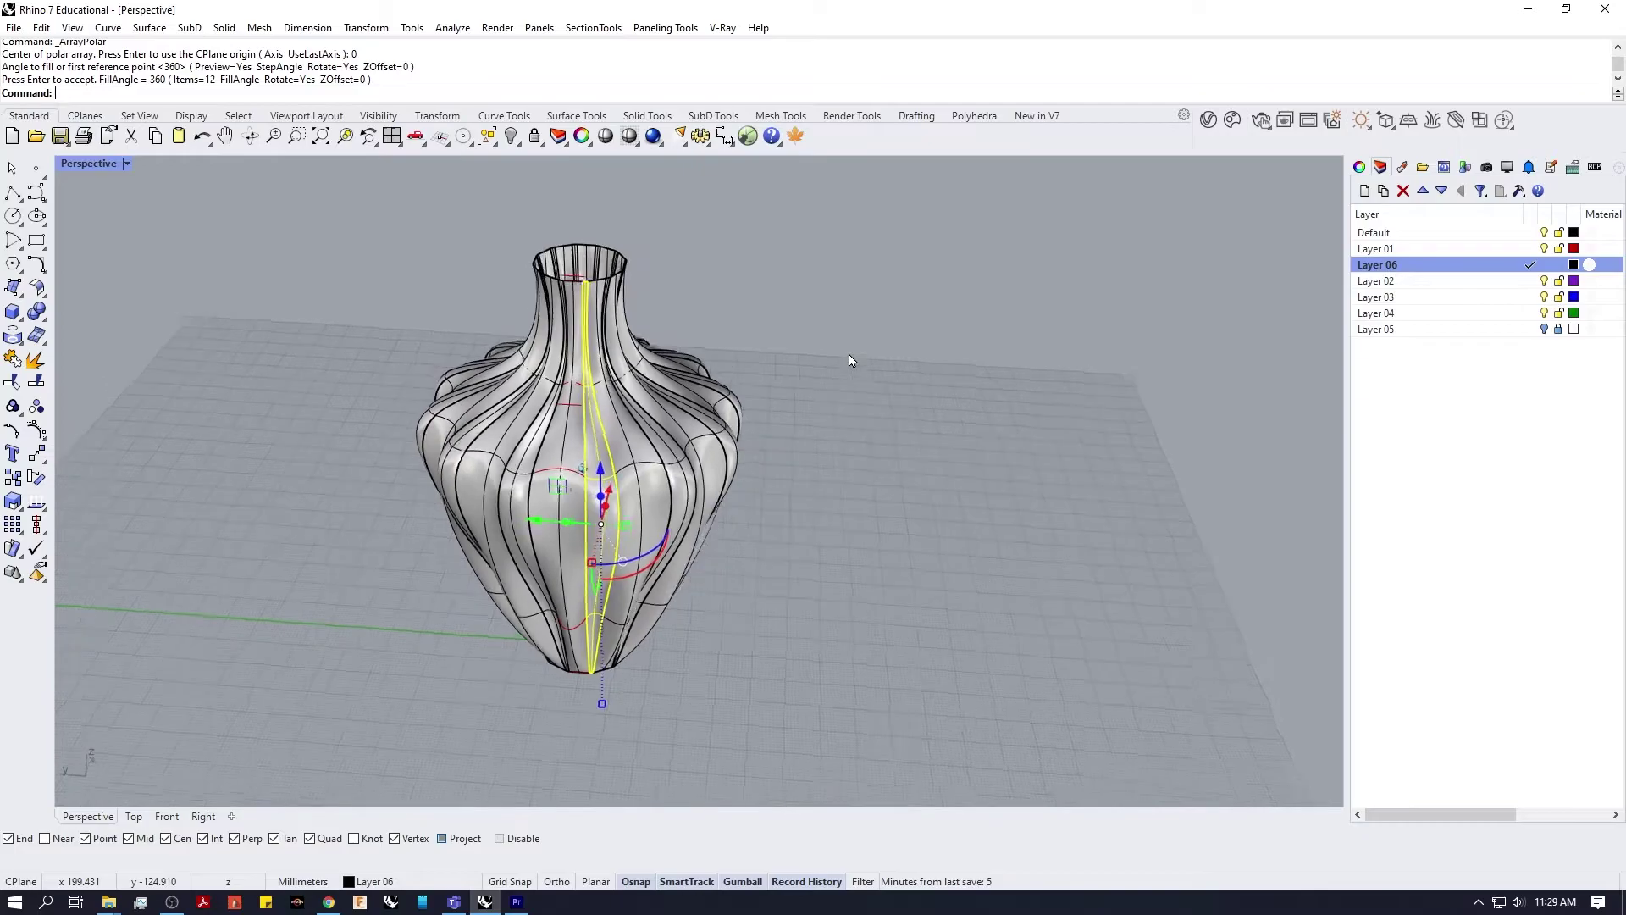
right_click_drag(848, 436, 862, 484)
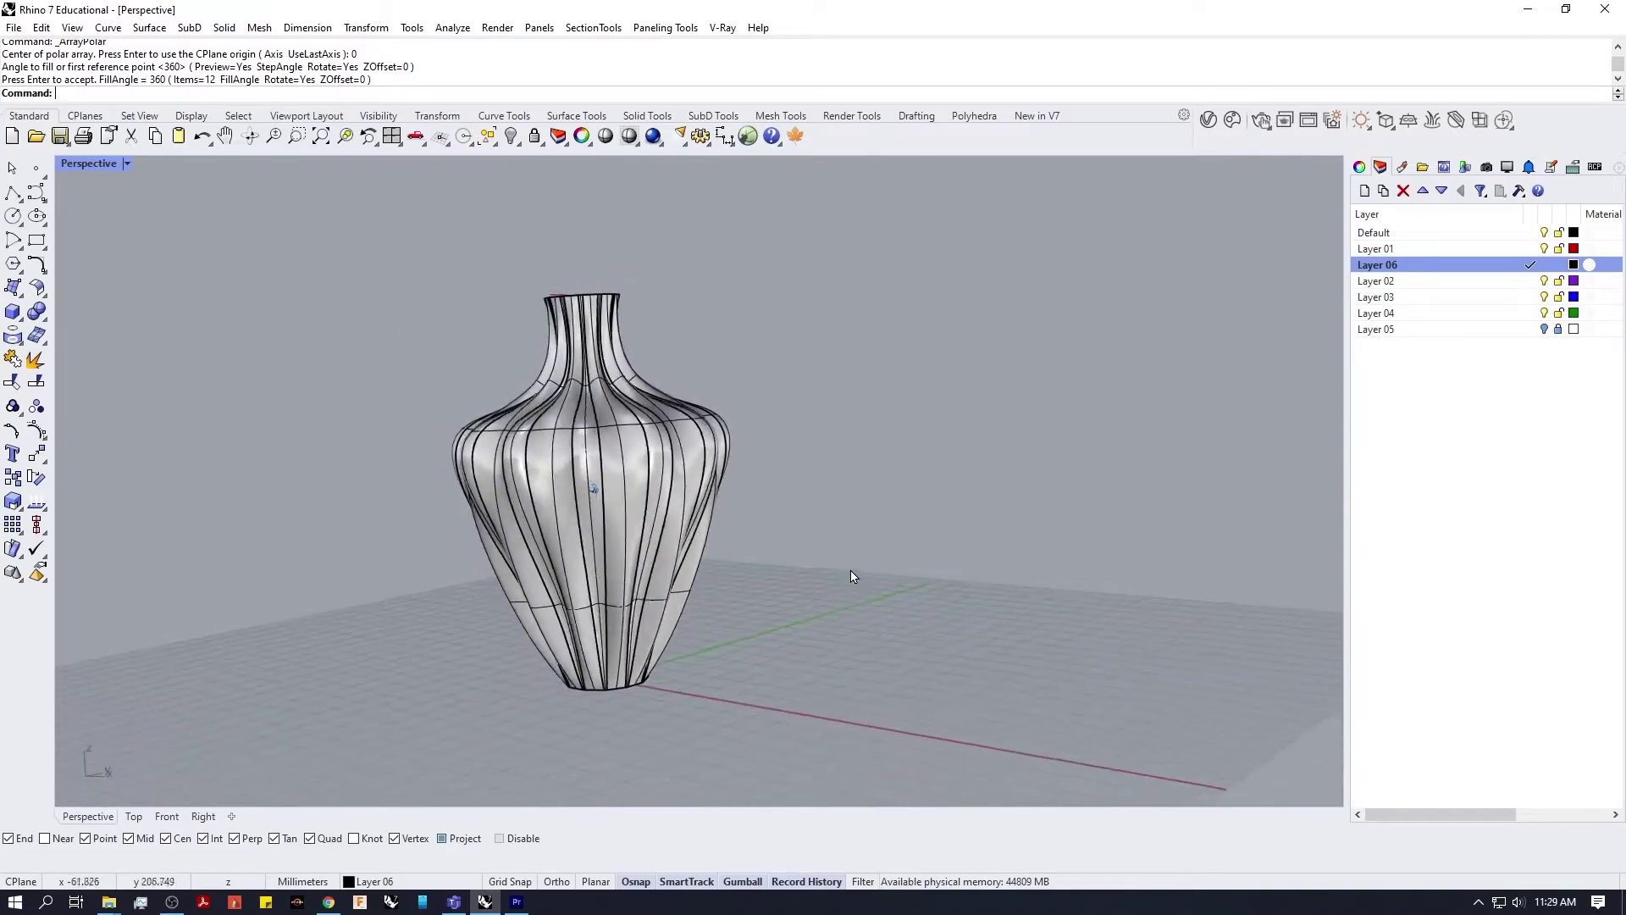
Step: Examine the smoothness of all the vase surfaces with the brushed_silver.jpg environment map analysis, including its shoulder and rim, and close the analysis
right_click_drag(400, 527, 14, 290)
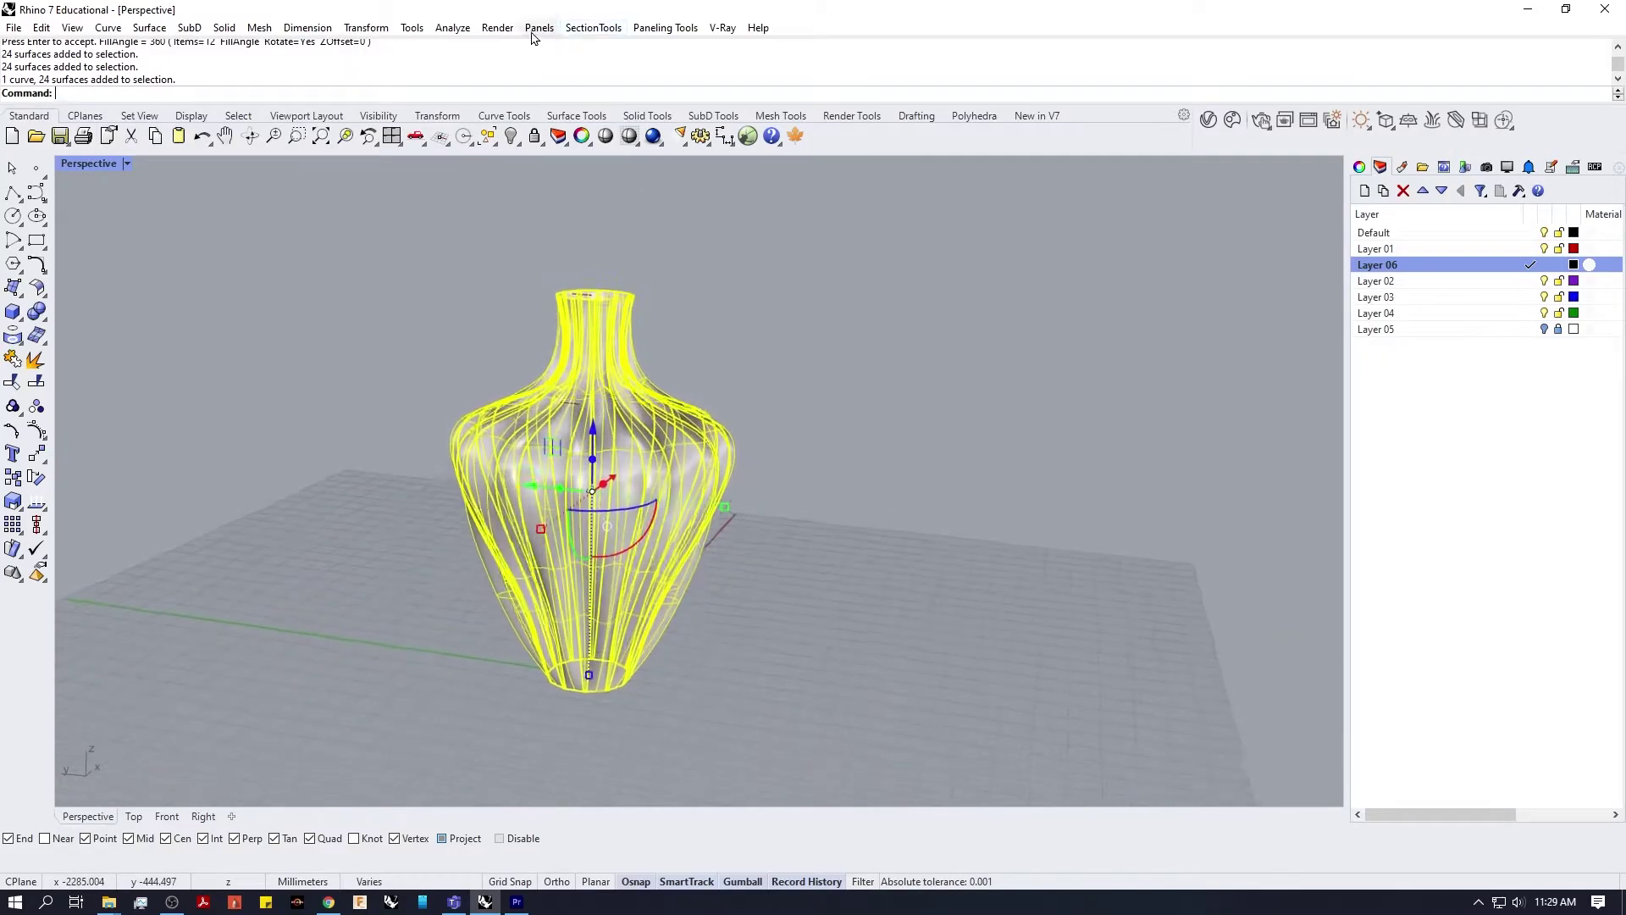
left_click(449, 30)
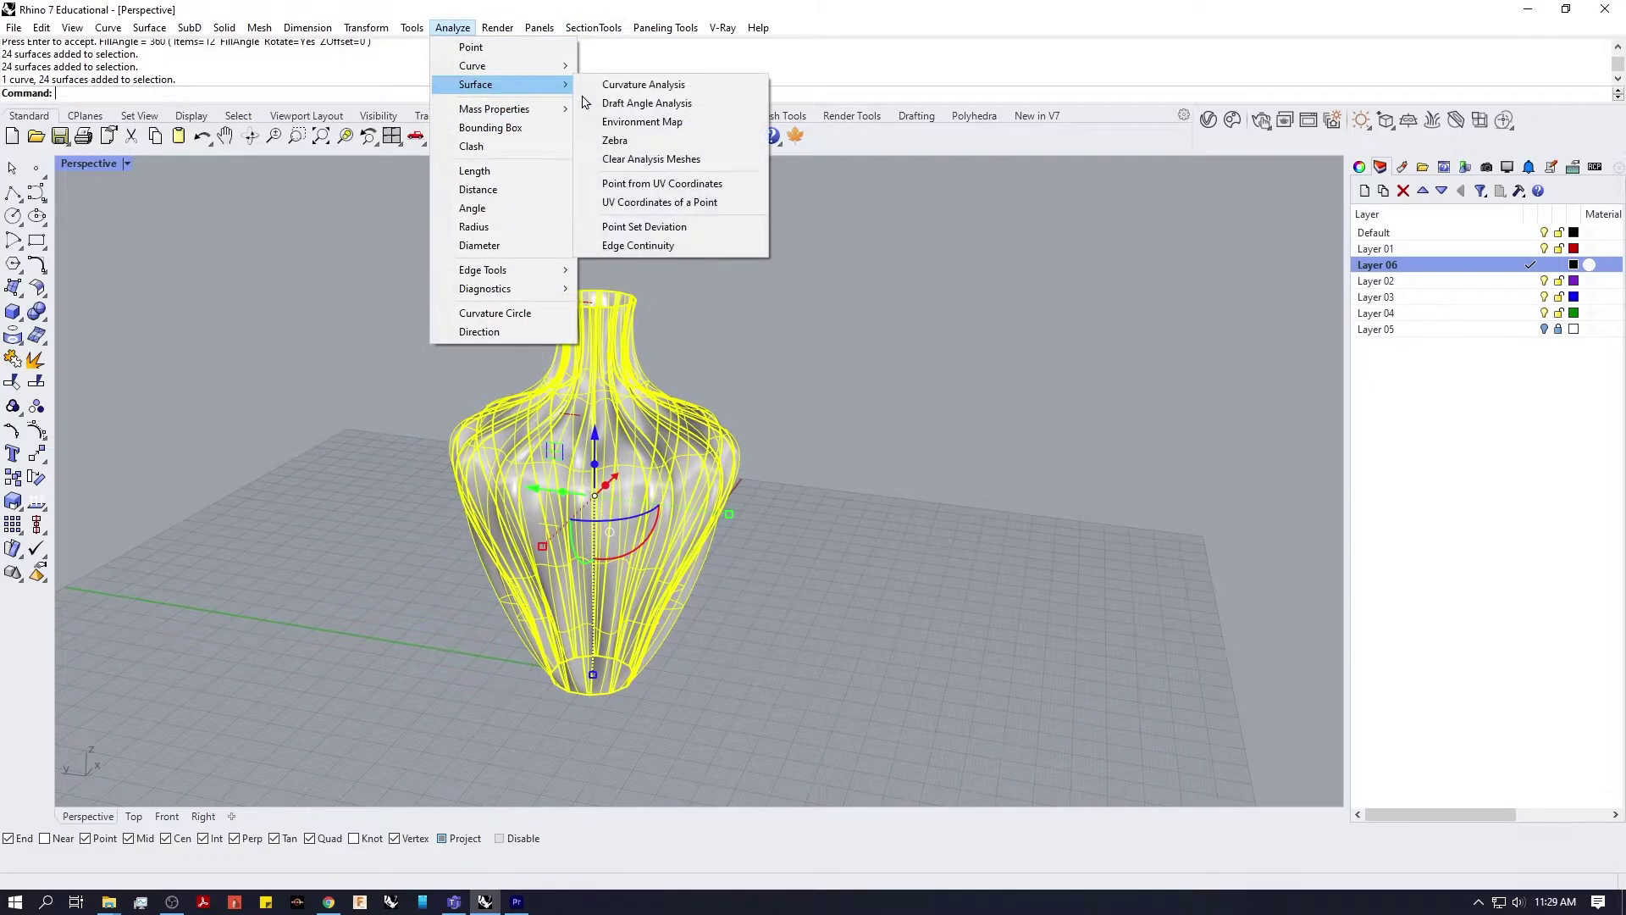
left_click(642, 121)
right_click_drag(884, 348, 924, 500)
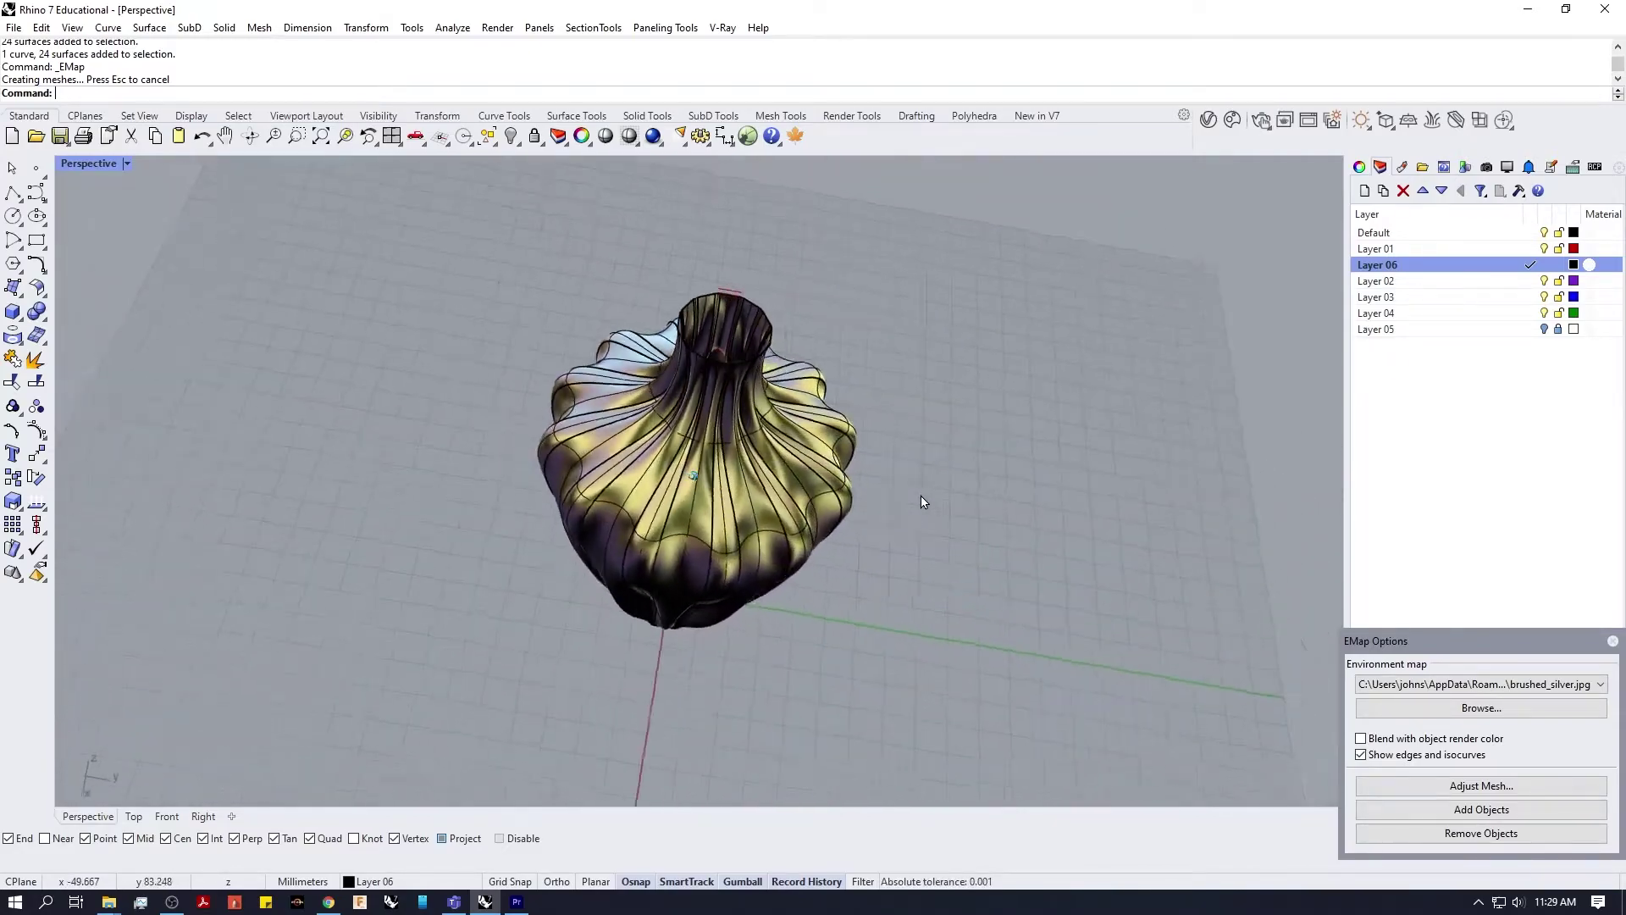
right_click_drag(871, 440, 711, 518)
scroll(849, 454, "up", 5)
scroll(758, 490, "down", 5)
left_click_drag(1535, 642, 1272, 470)
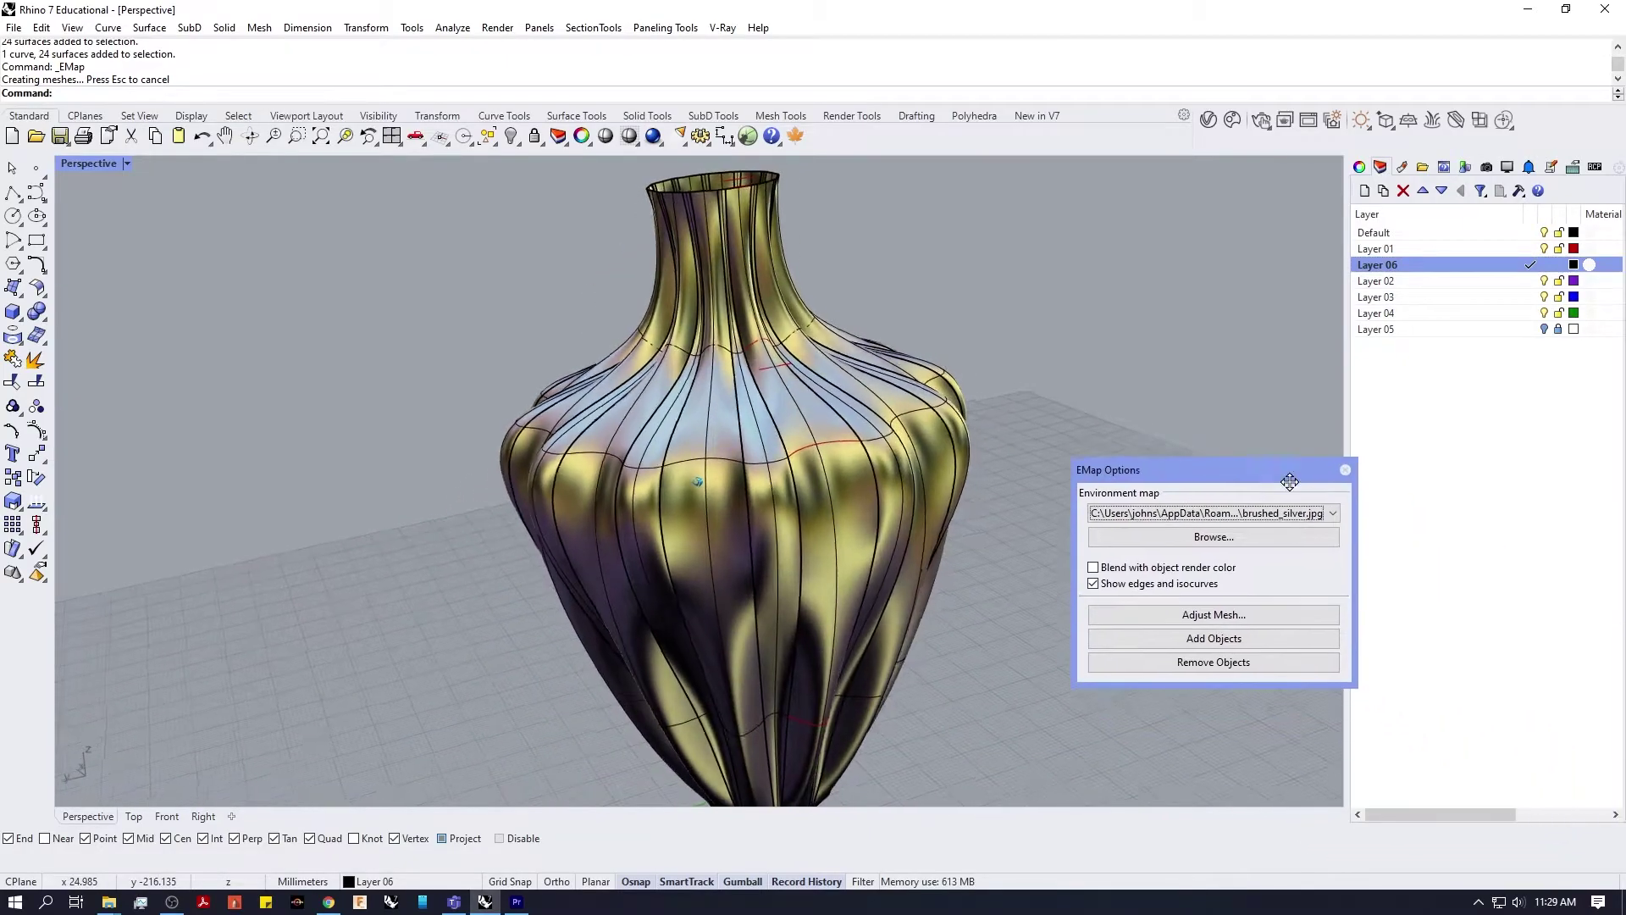
left_click(1347, 470)
Step: Make the Default layer current
right_click_drag(1070, 482, 937, 442)
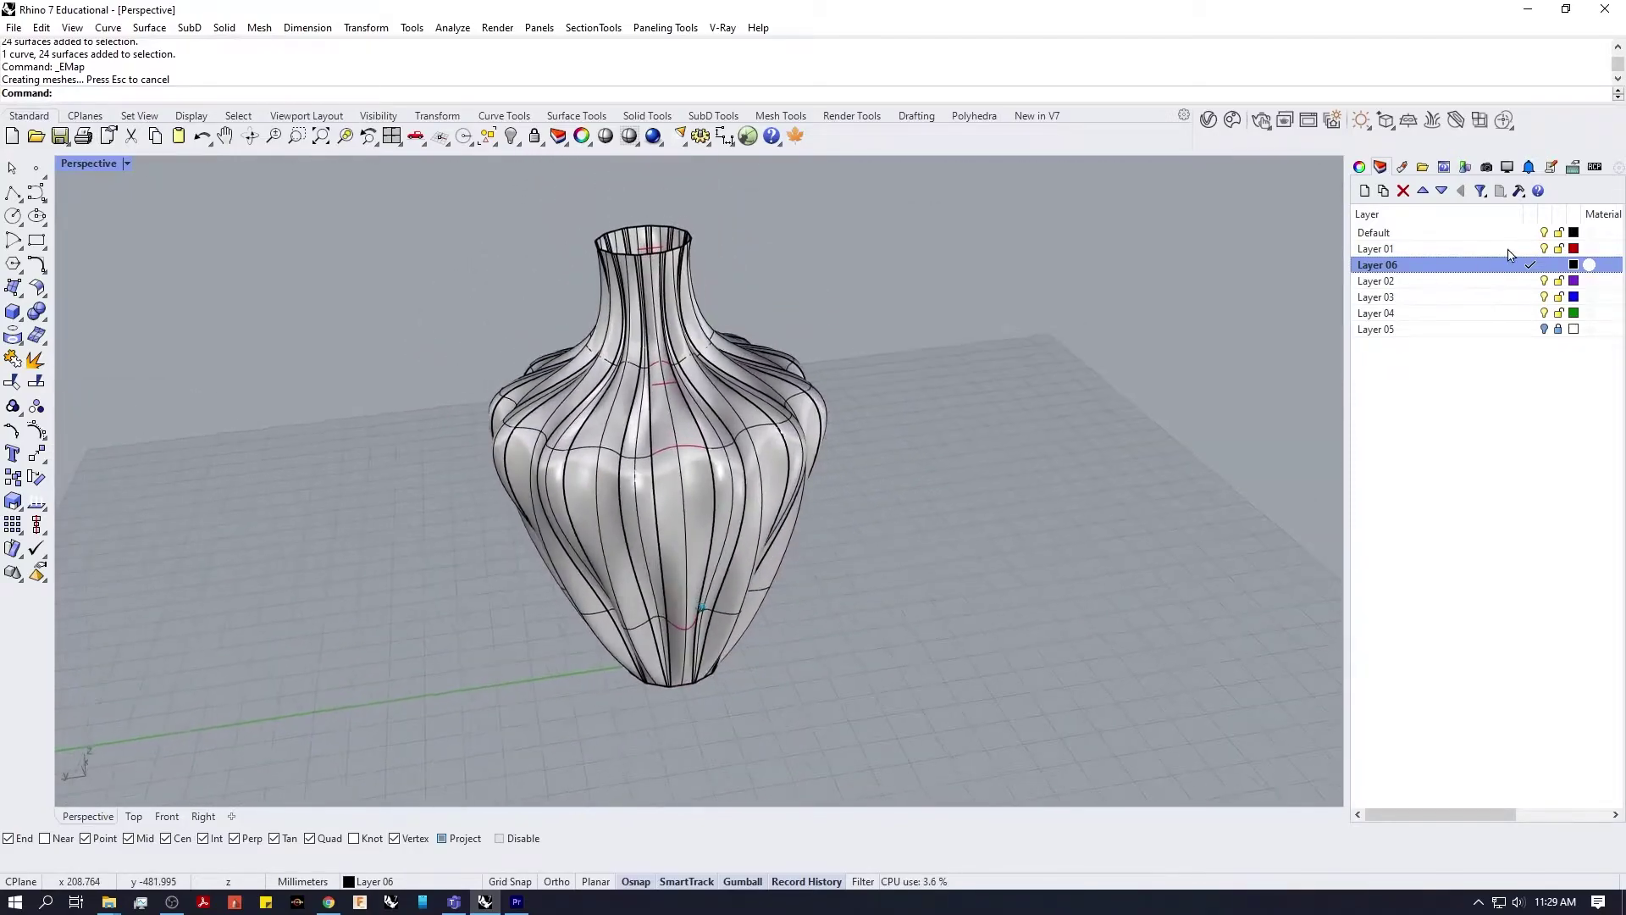
left_click(1544, 268)
right_click_drag(1110, 410, 1049, 434)
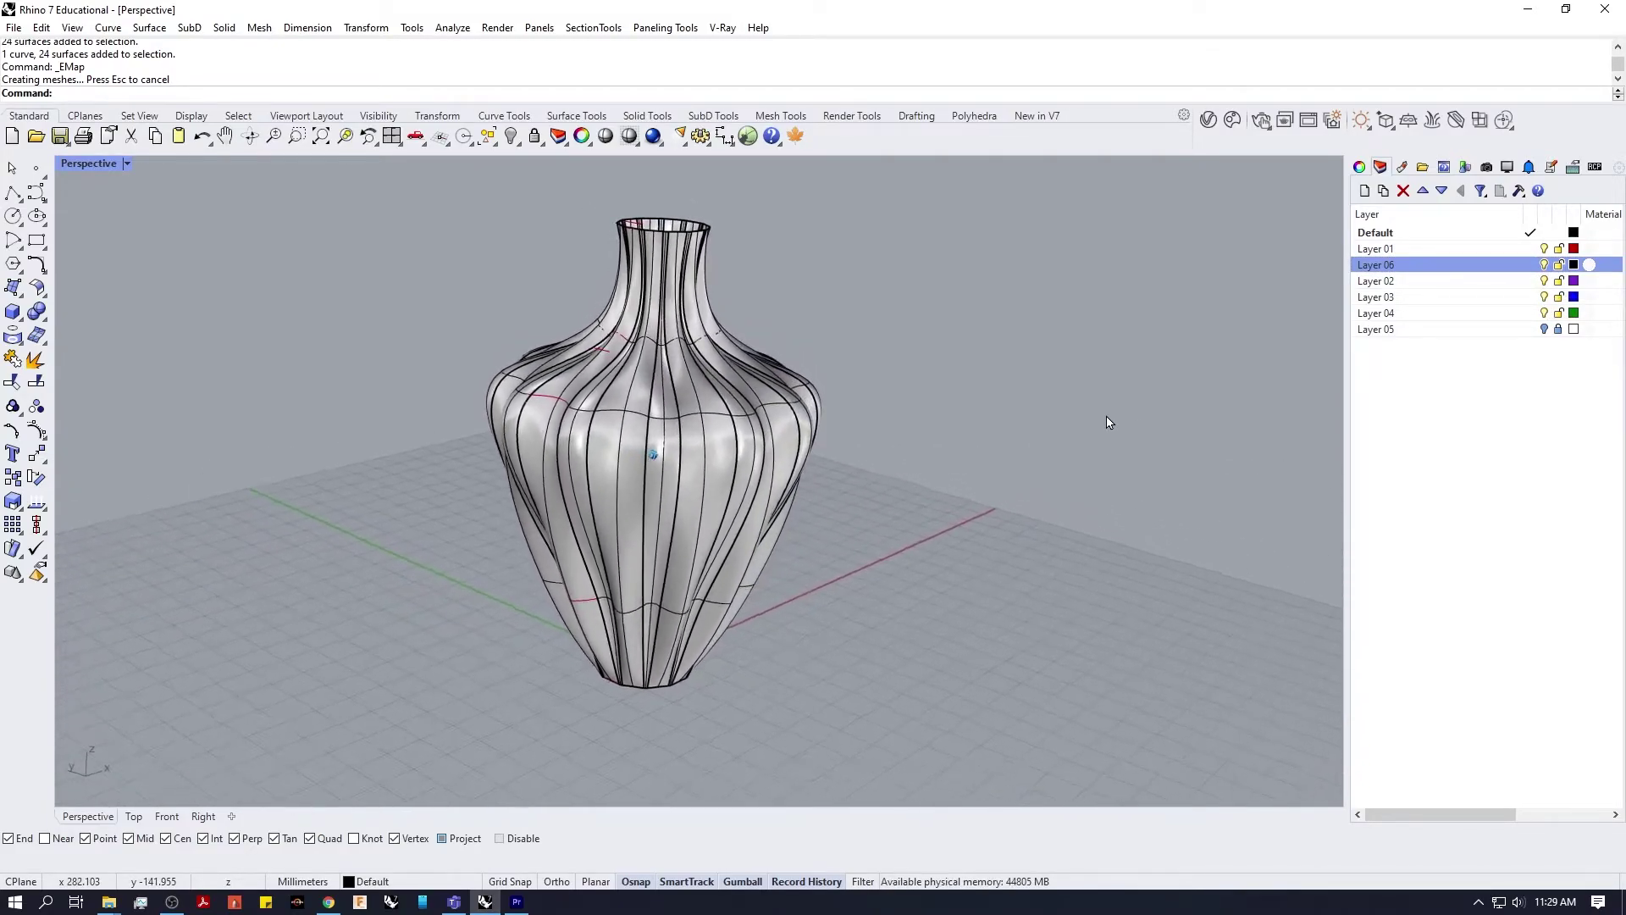
right_click_drag(1095, 424, 905, 510)
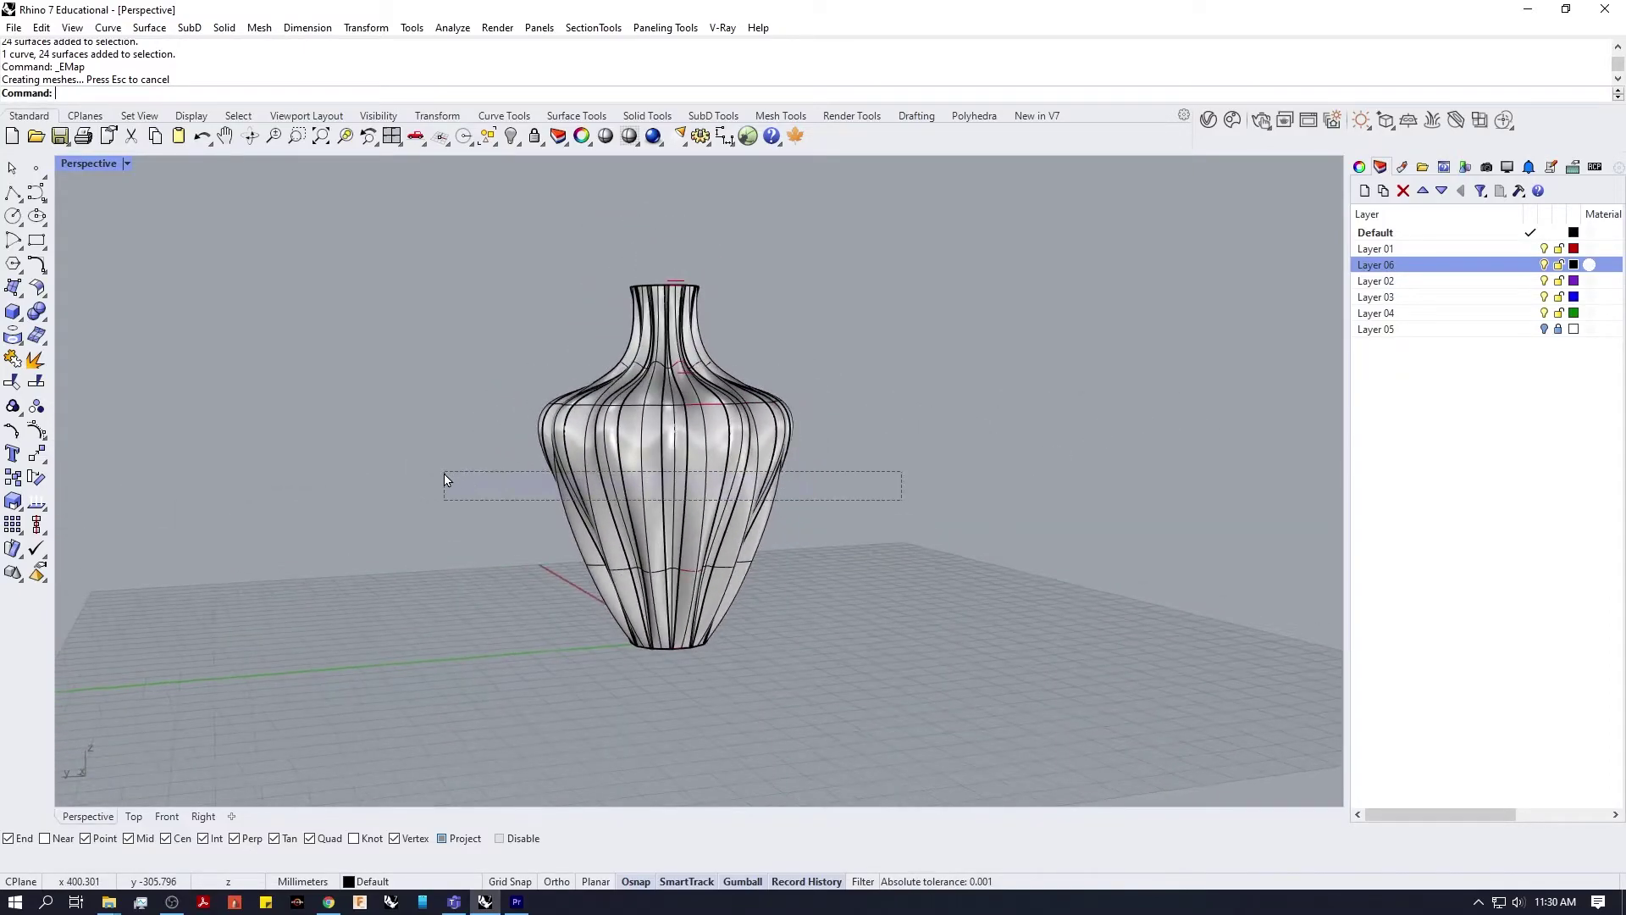
Step: Duplicate all the vase surfaces beside the original along the green axis, and enter the History command with the copy selected
left_click_drag(446, 480, 447, 480)
right_click_drag(475, 483, 558, 493)
left_click_drag(567, 472, 917, 481, "alt")
left_click(796, 582)
right_click_drag(906, 638, 1140, 678)
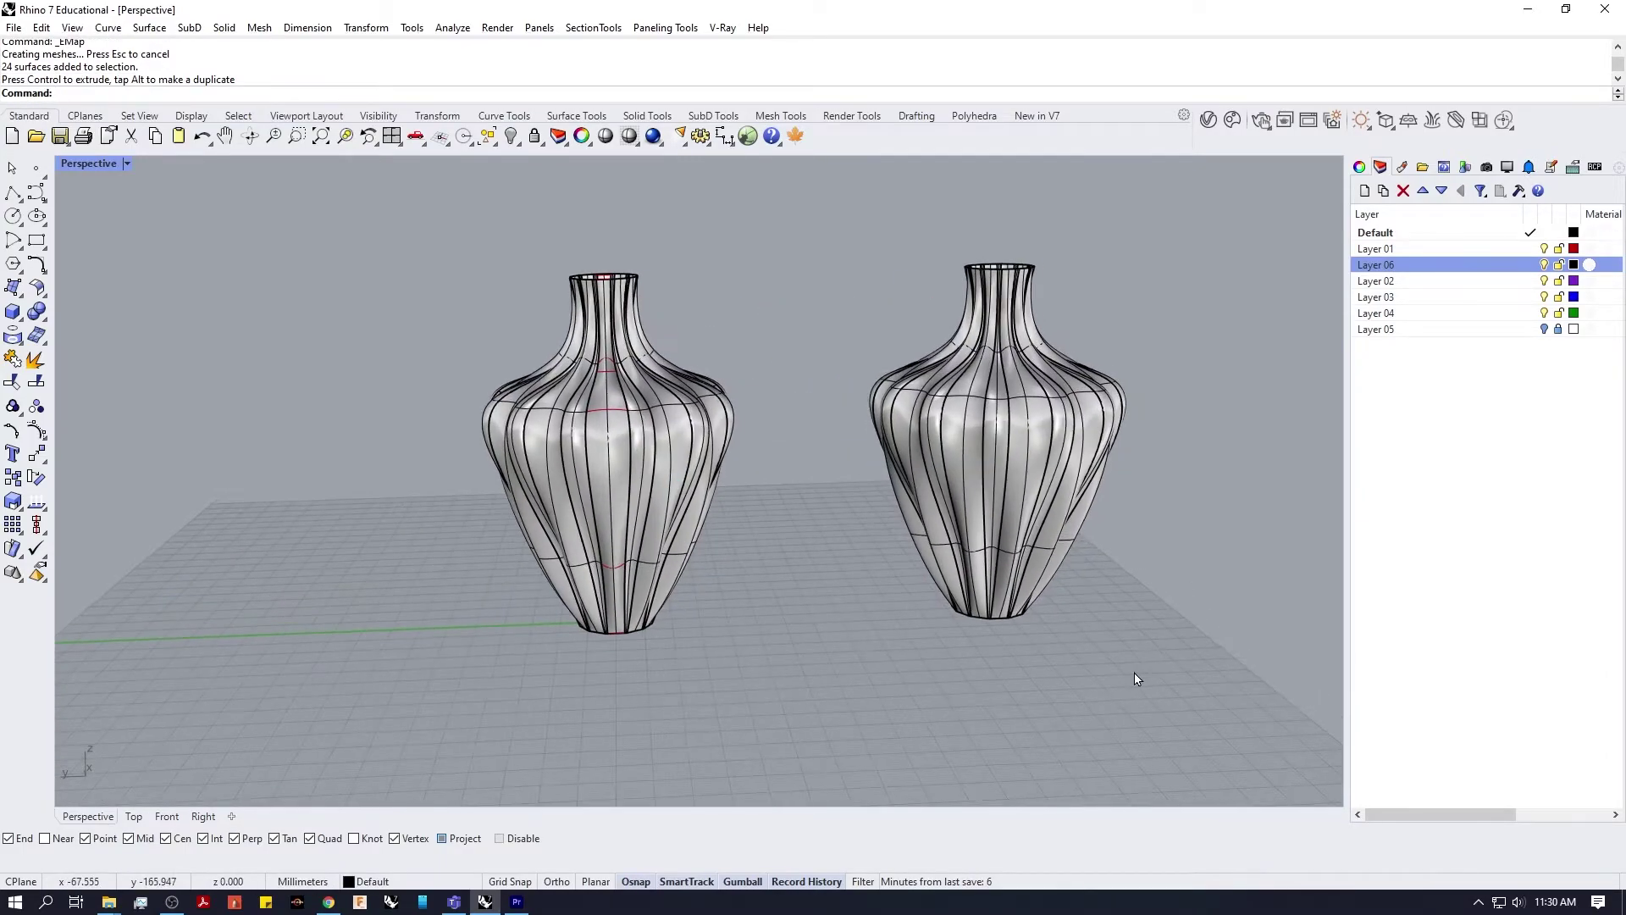
left_click_drag(877, 293, 863, 291)
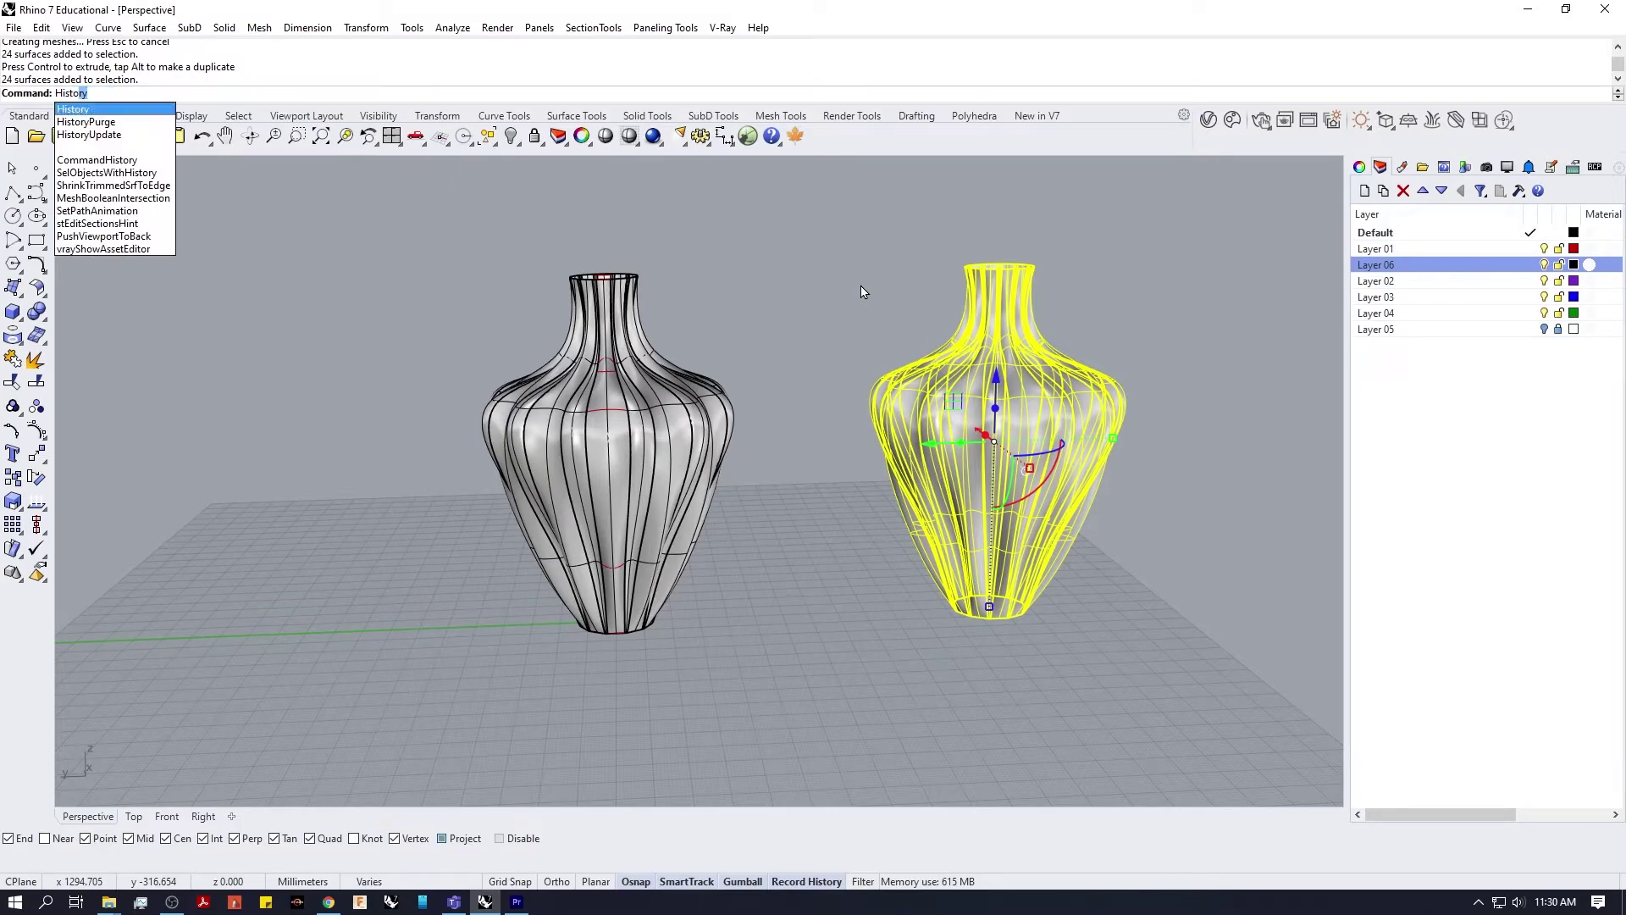
left_click(765, 483)
Step: Reshape the original vase's foot by moving its lower section curve vertically and scaling the curve to make a waisted base
scroll(542, 593, "up", 2)
left_click_drag(350, 629, 699, 523)
right_click_drag(686, 631, 519, 644)
scroll(534, 631, "up", 2)
mouse_move(651, 498)
left_mouse_down()
mouse_move(691, 493)
mouse_move(676, 506)
left_mouse_up()
right_click_drag(680, 562, 688, 555)
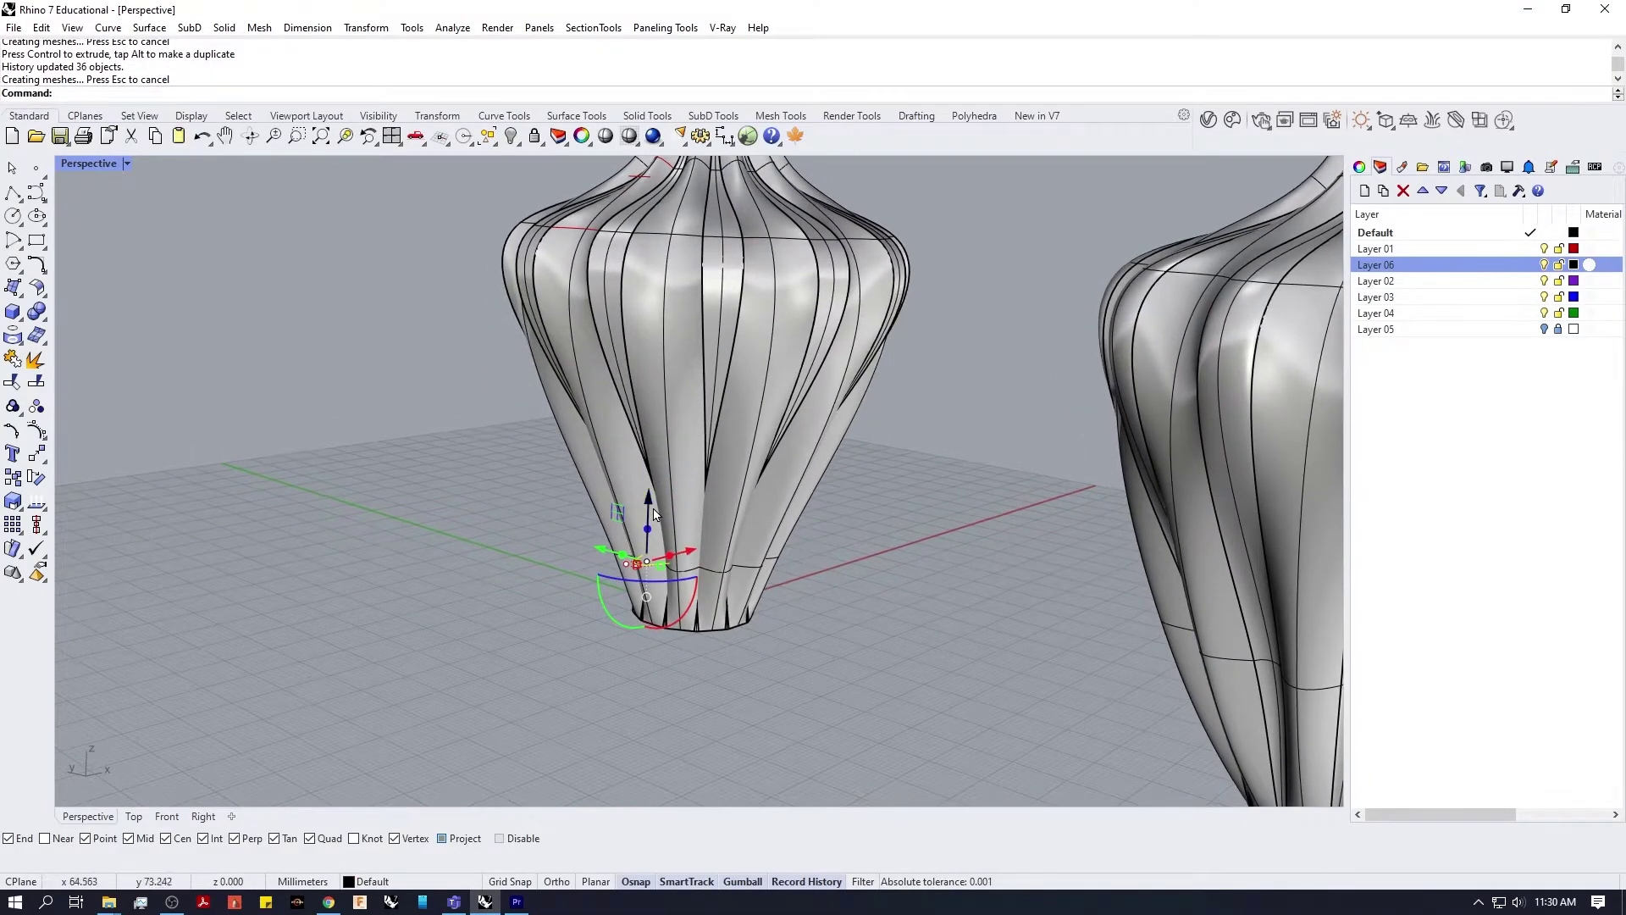
scroll(660, 480, "up", 3)
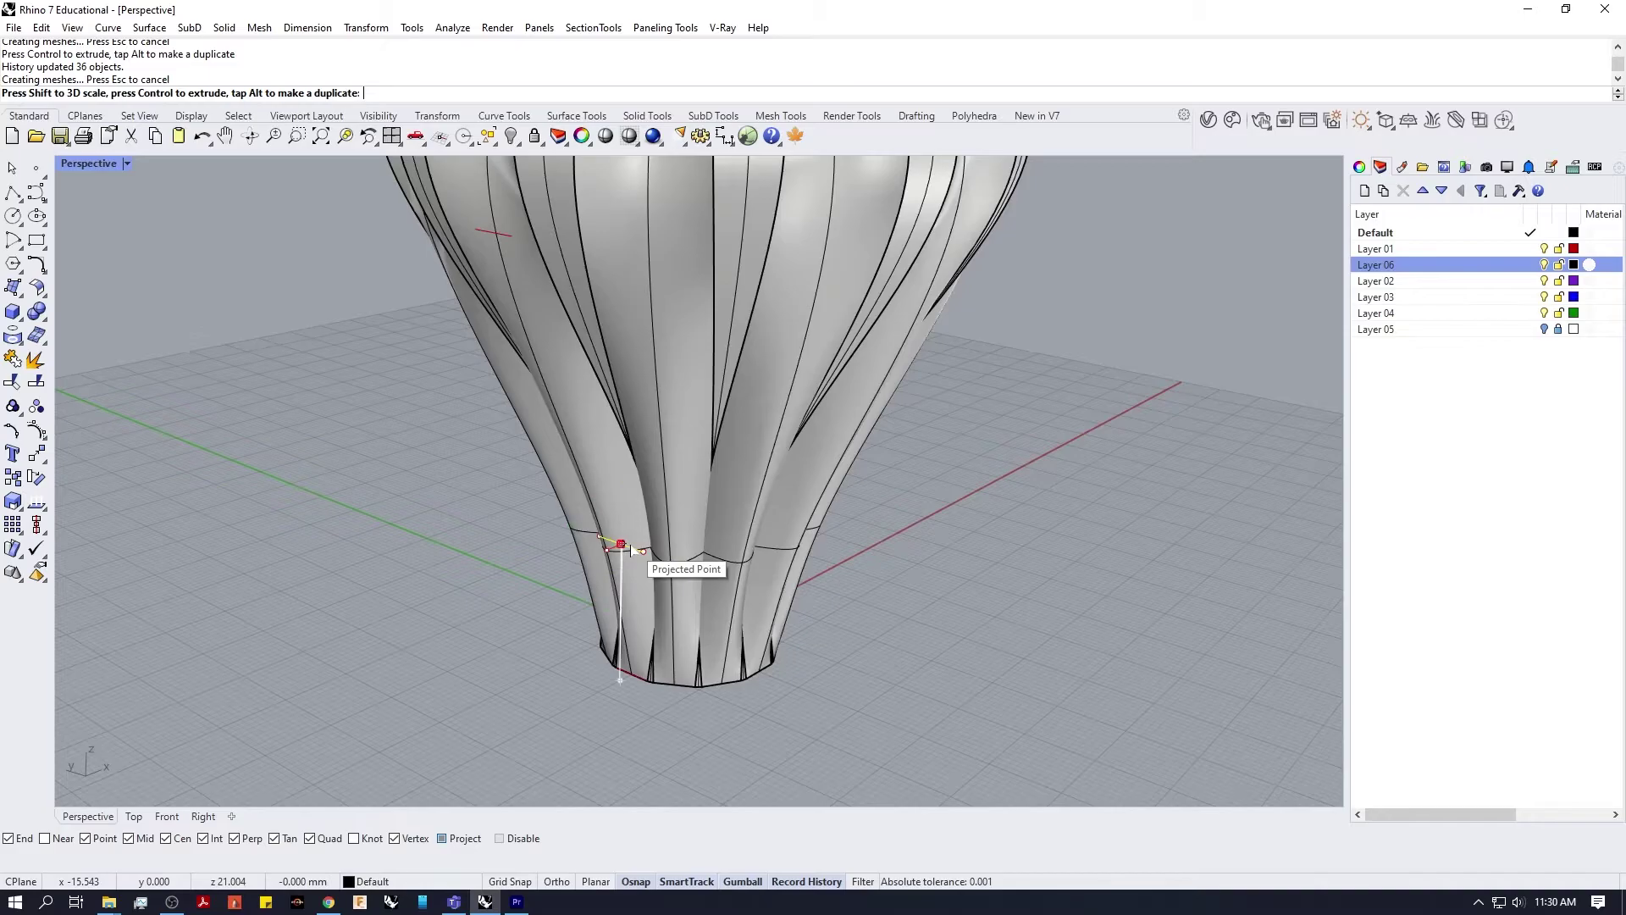
scroll(593, 568, "up", 2)
left_click_drag(611, 558, 626, 591)
scroll(658, 457, "down", 6)
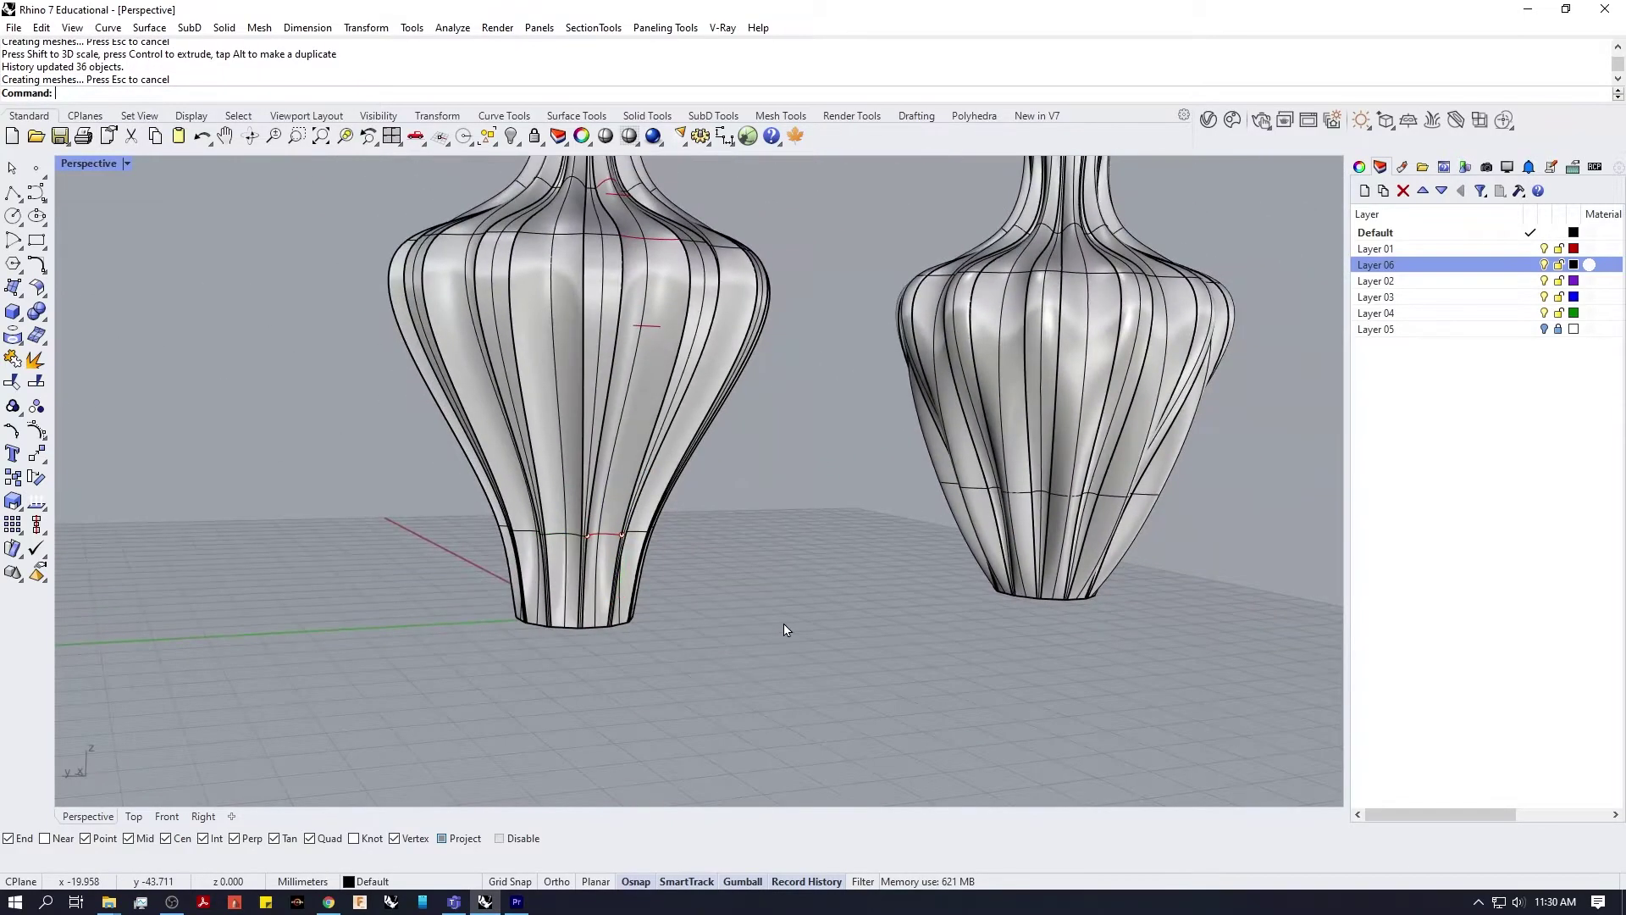
Step: Scale the curved shoulder section of the original vase in one direction to make its flutes more pronounced
left_click(653, 430)
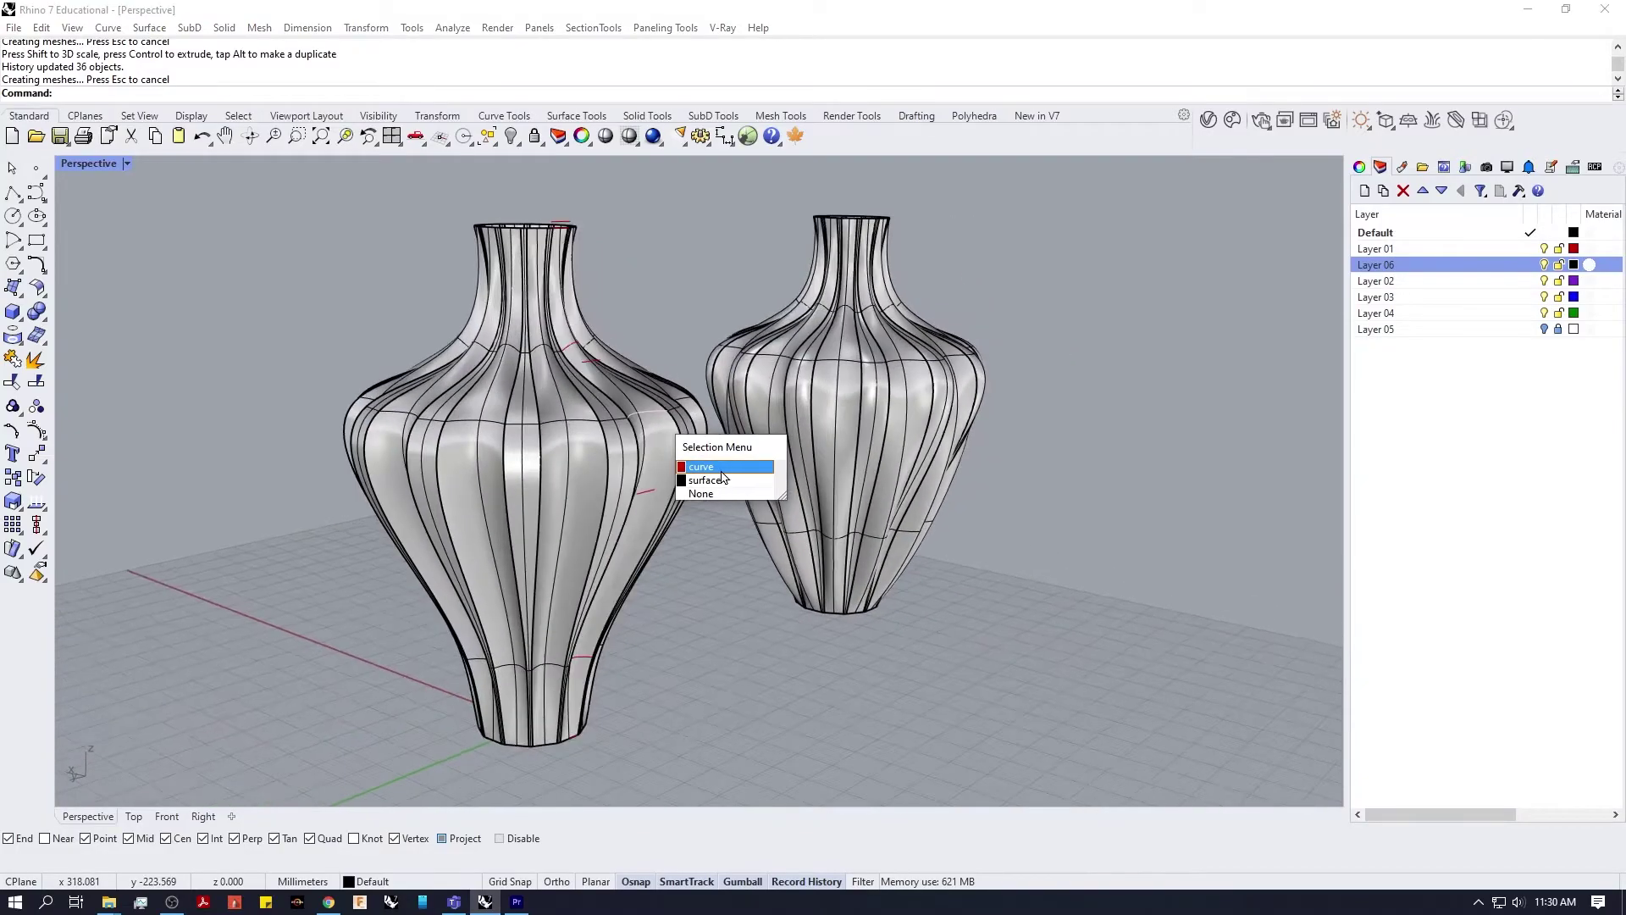
left_click(703, 465)
scroll(637, 472, "up", 5)
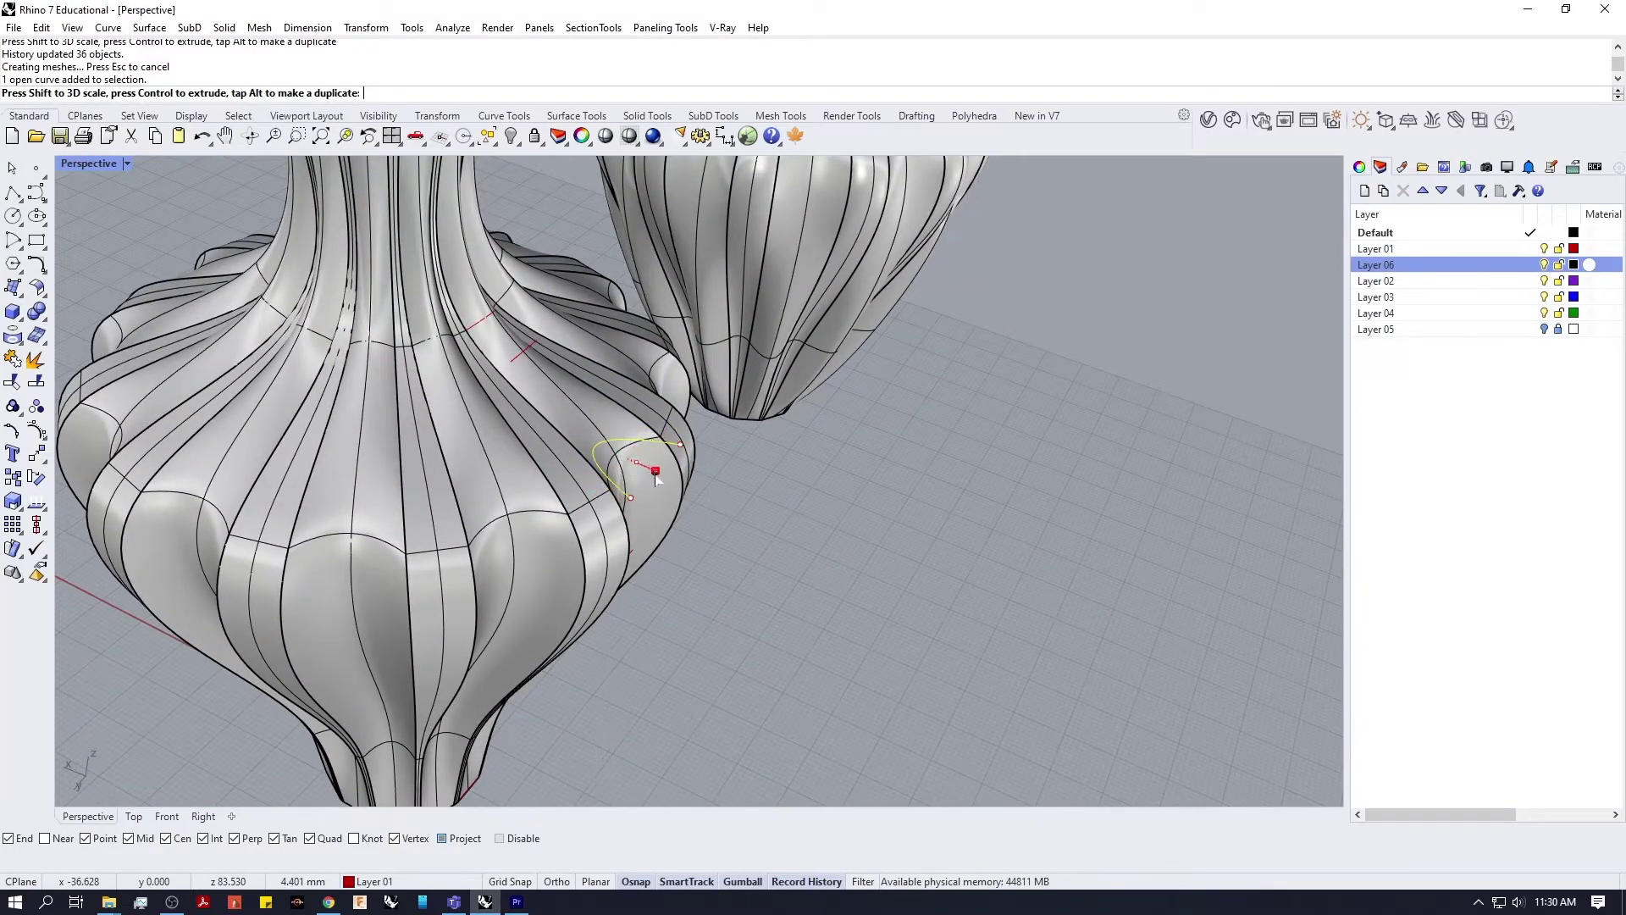
left_click_drag(604, 448, 601, 448)
scroll(734, 603, "down", 7)
right_click_drag(733, 602, 774, 563)
Step: Duplicate the reshaped vase's surfaces along the green axis and move the new copy beyond the first copy, completing a row of three
left_click(515, 570)
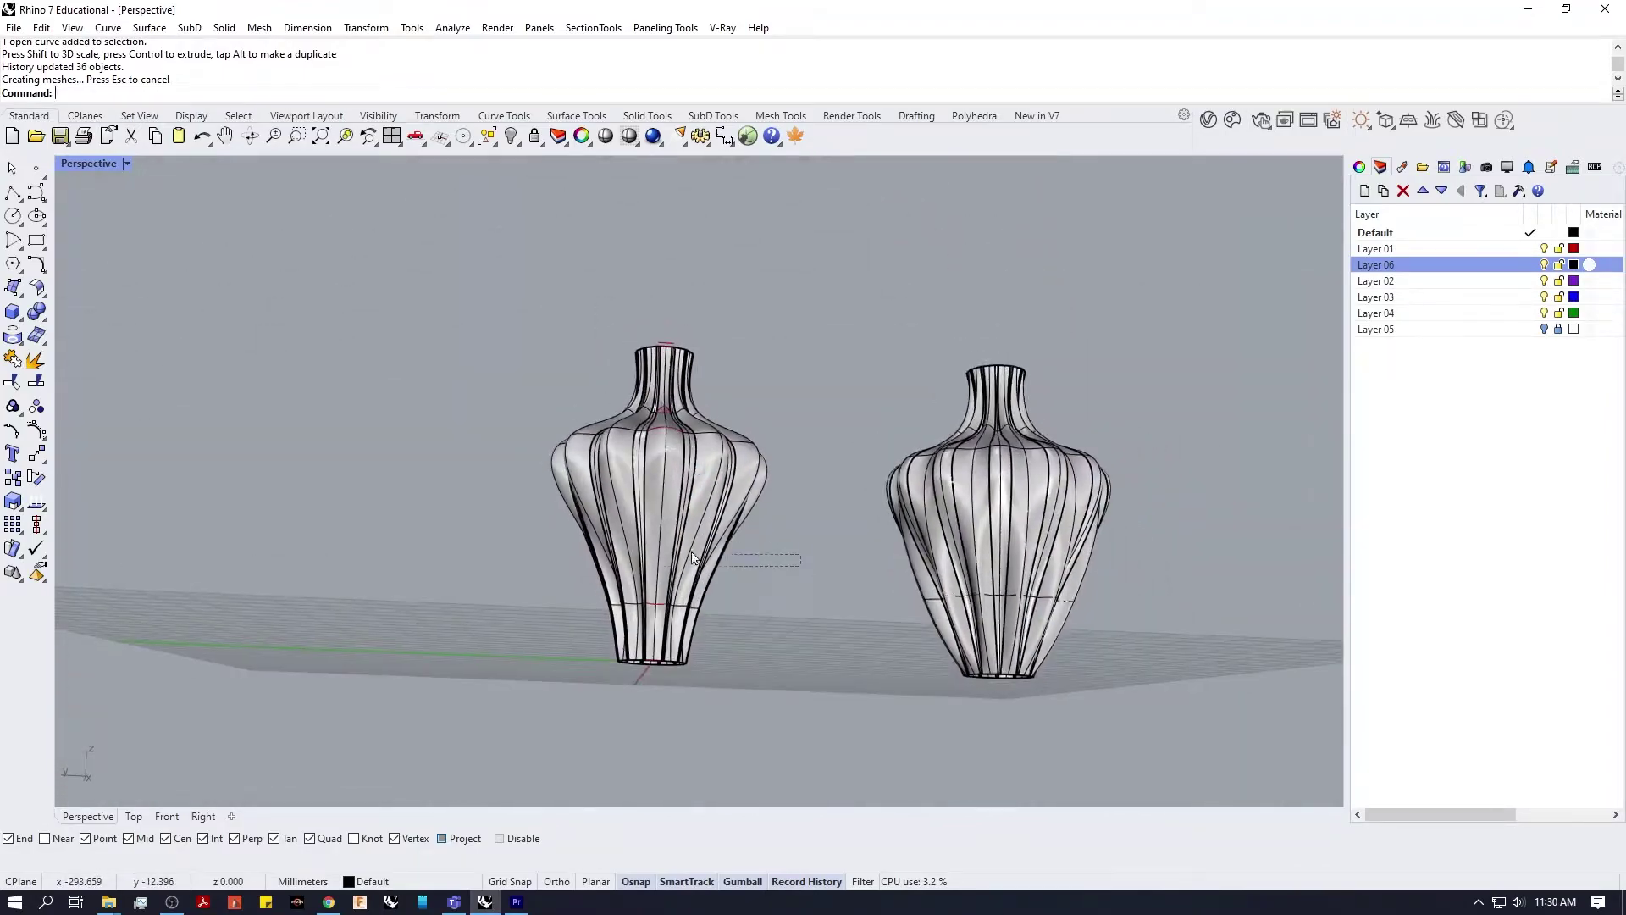
left_click(621, 497)
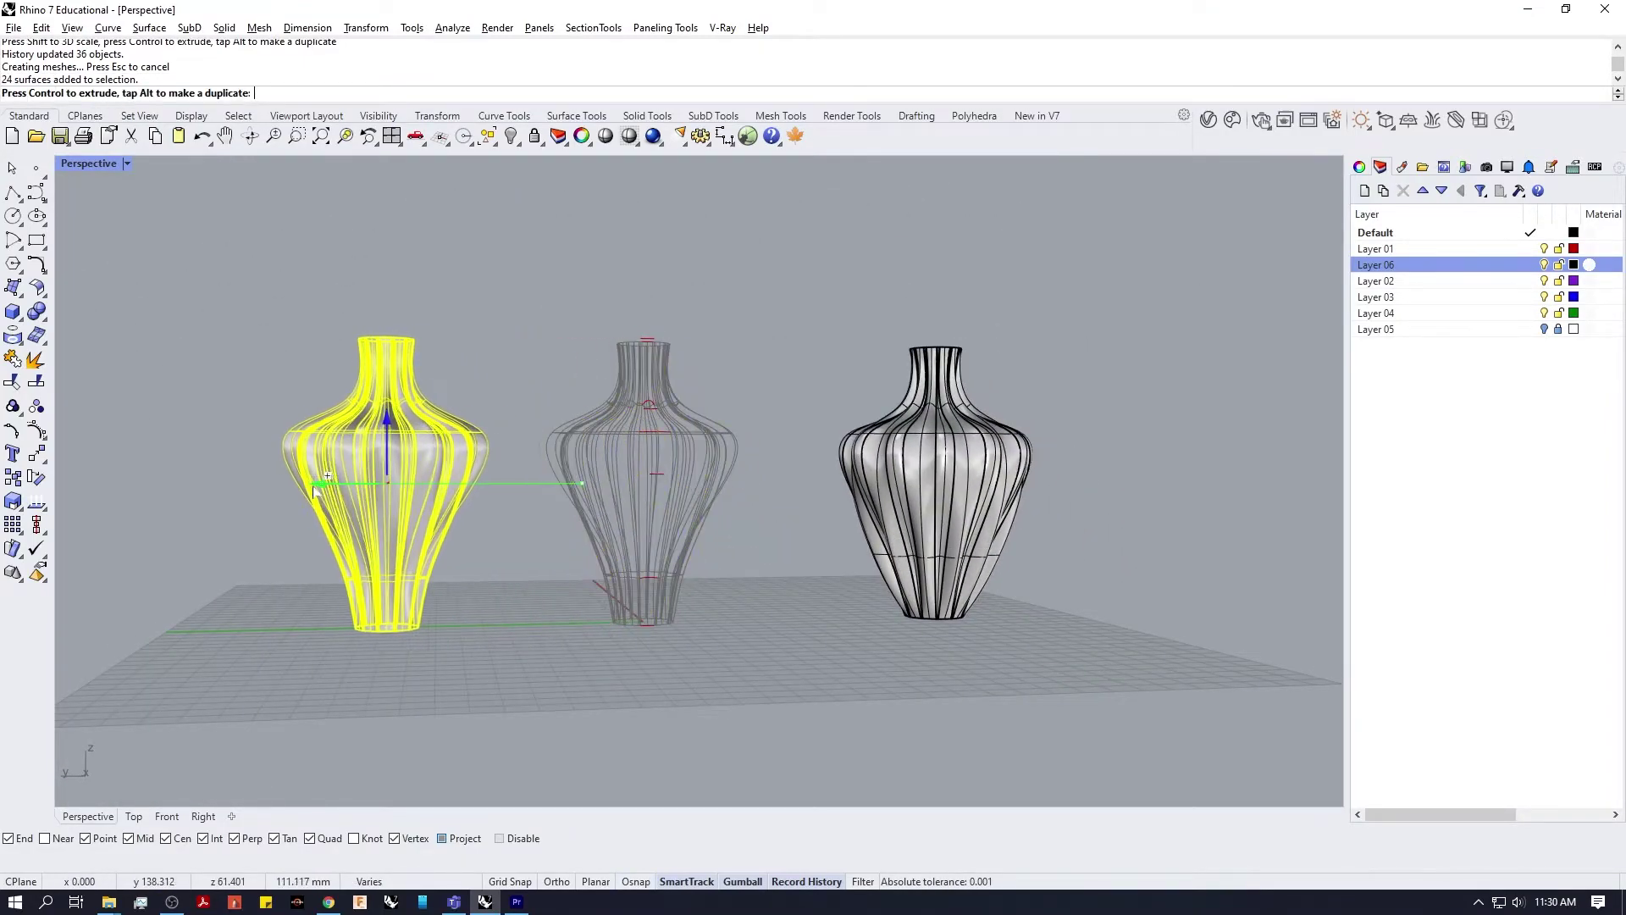
right_click_drag(465, 605, 498, 567)
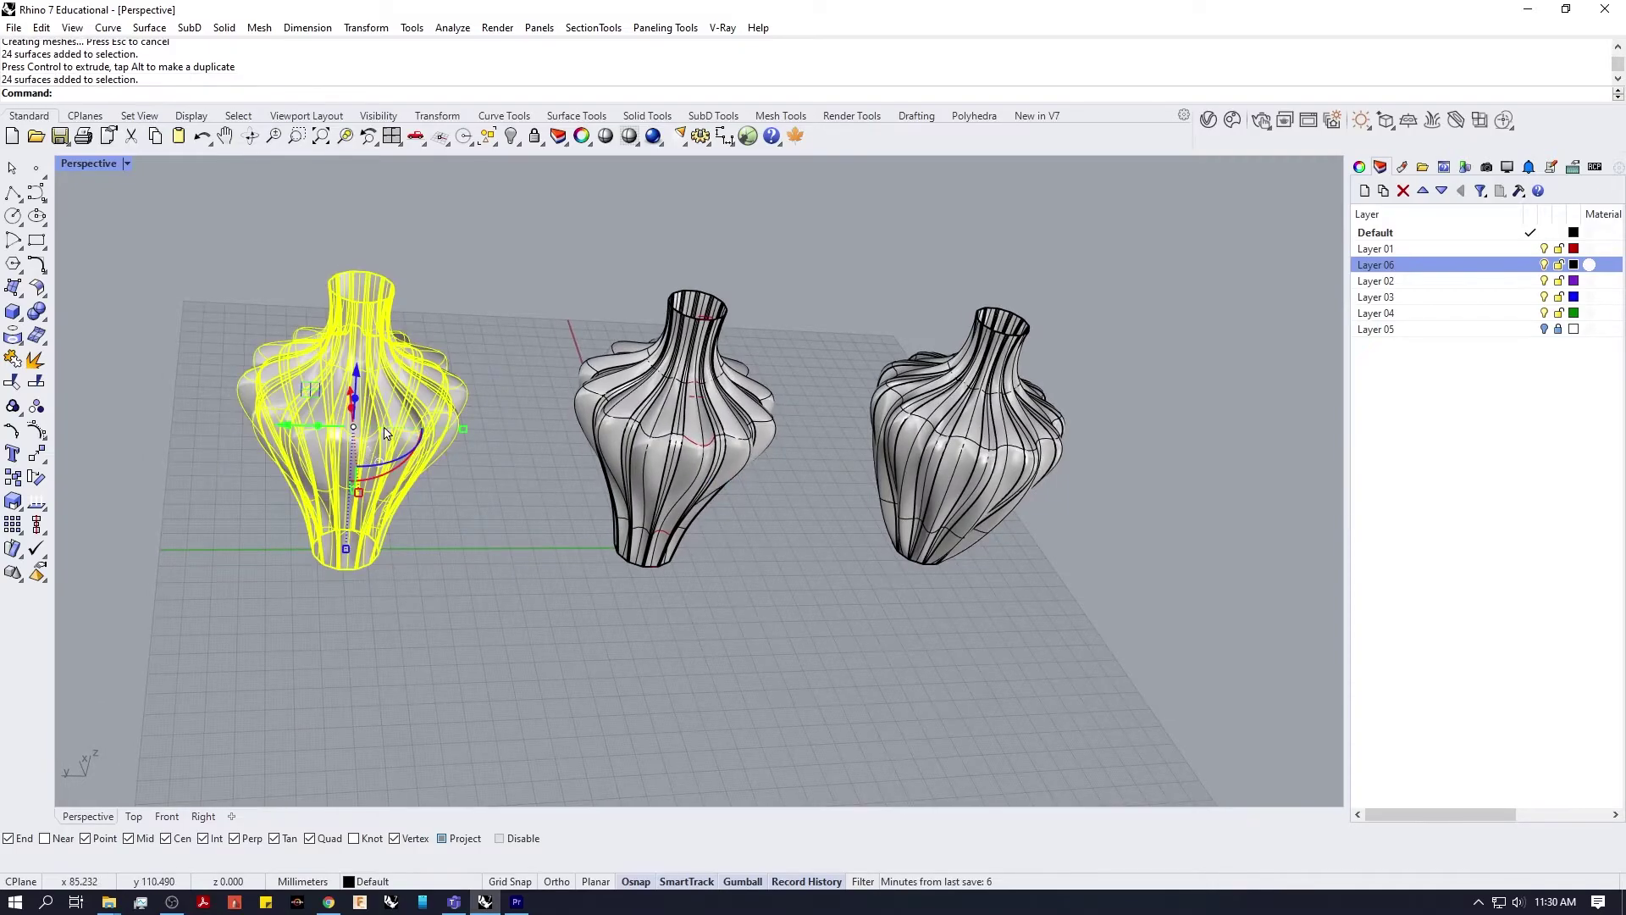
left_click_drag(287, 432, 913, 446)
left_click(805, 584)
right_click_drag(804, 584, 689, 703)
scroll(664, 564, "up", 6)
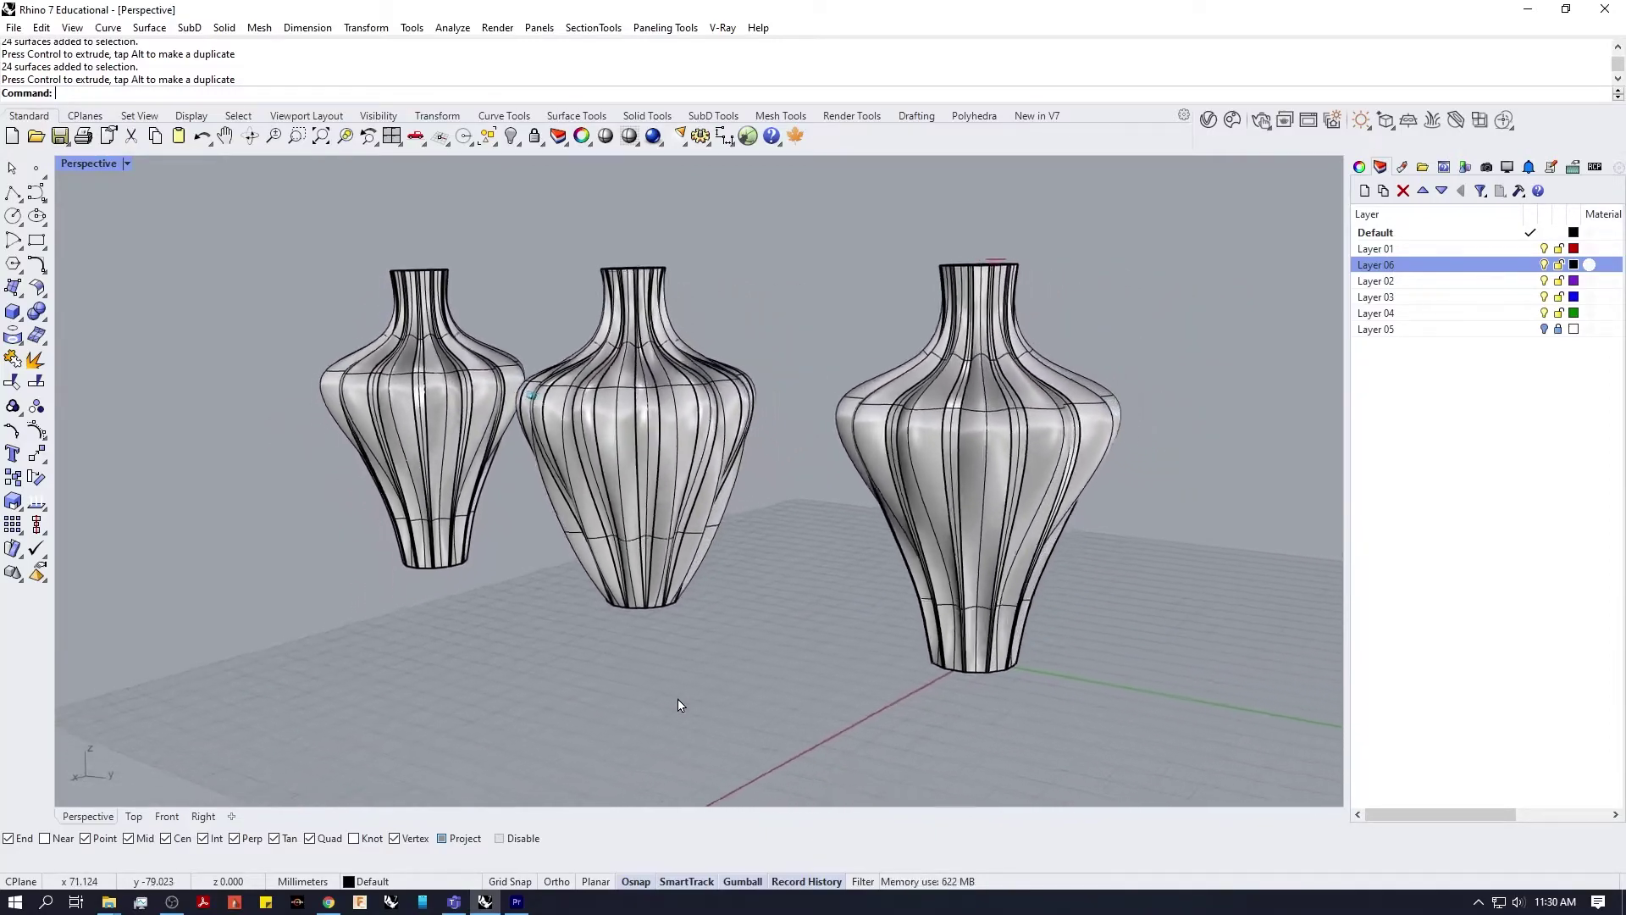